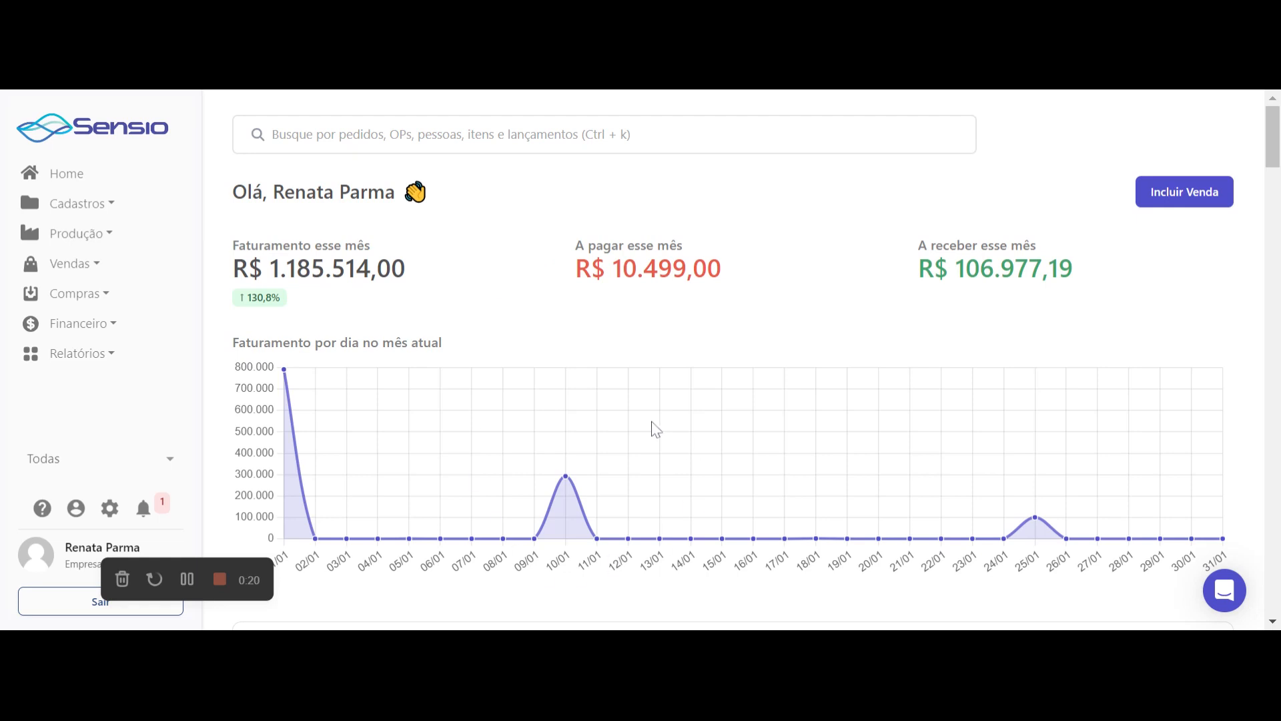
Step: Review the home dashboard's daily revenue chart, sales goals, technical assistance orders, tasks and overdue accounts
scroll(625, 420, down, 2)
scroll(626, 420, down, 2)
scroll(450, 349, up, 4)
scroll(640, 366, down, 3)
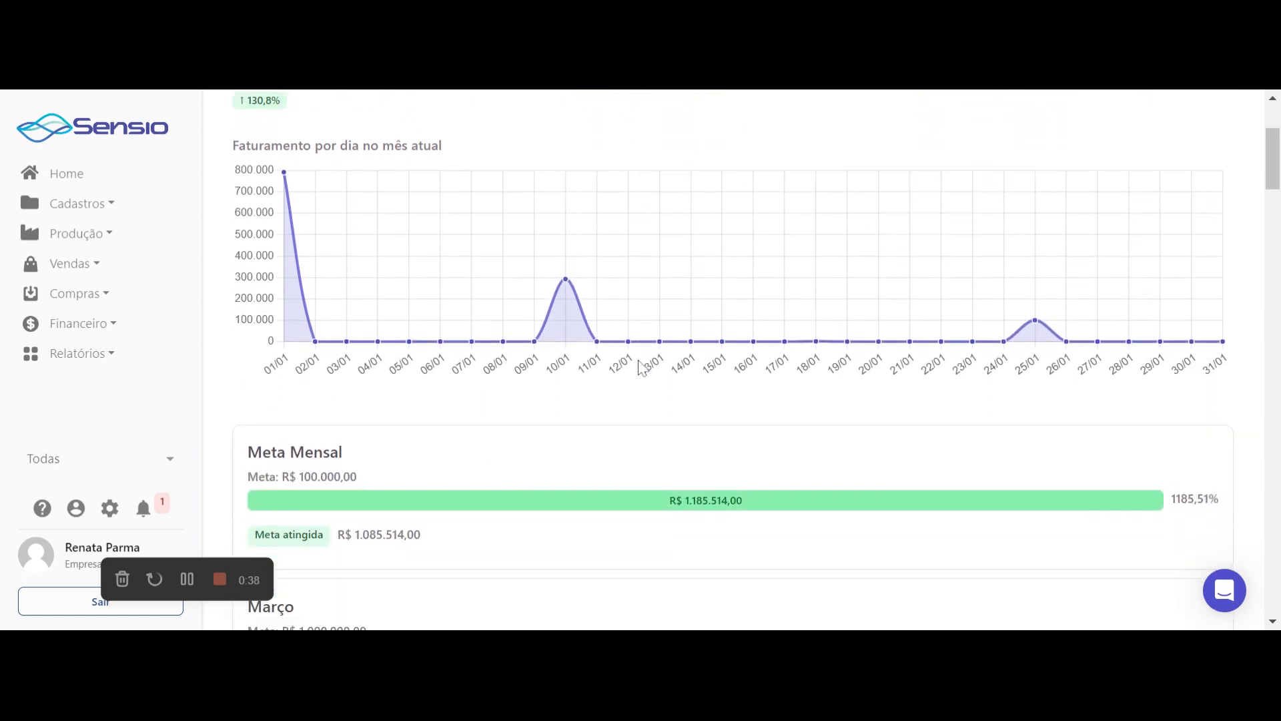
scroll(640, 366, down, 2)
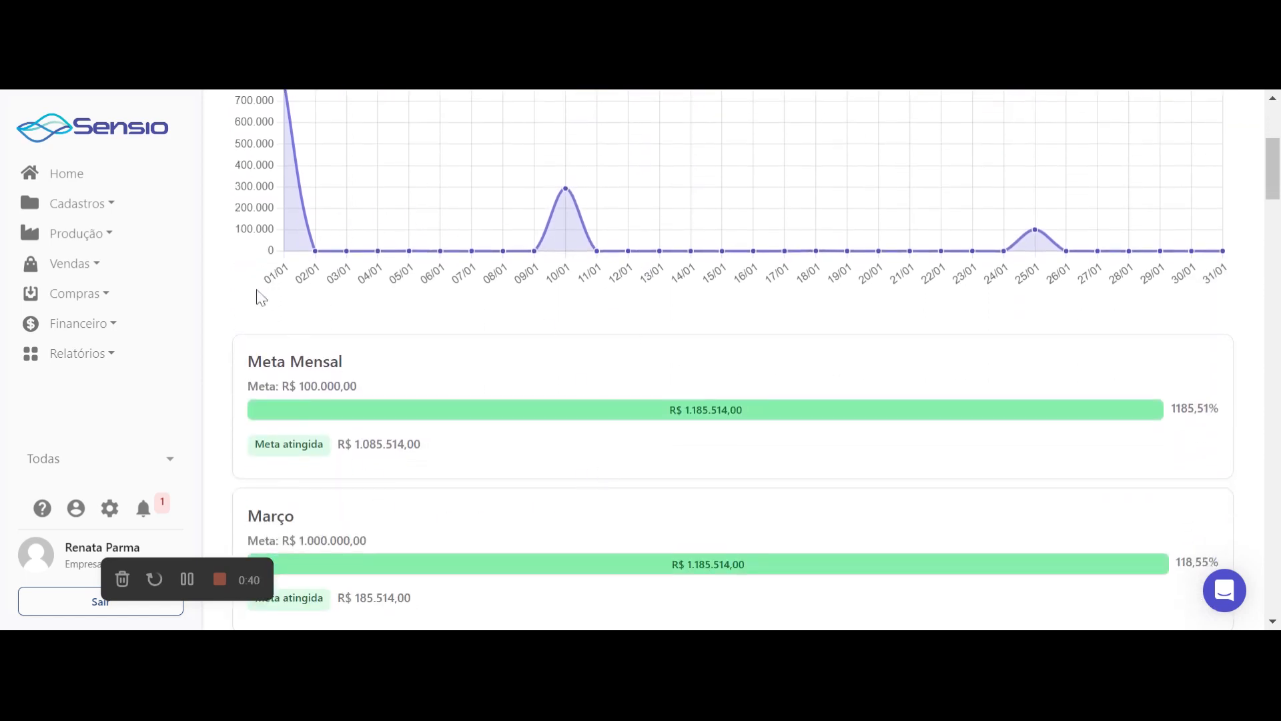
scroll(264, 275, up, 3)
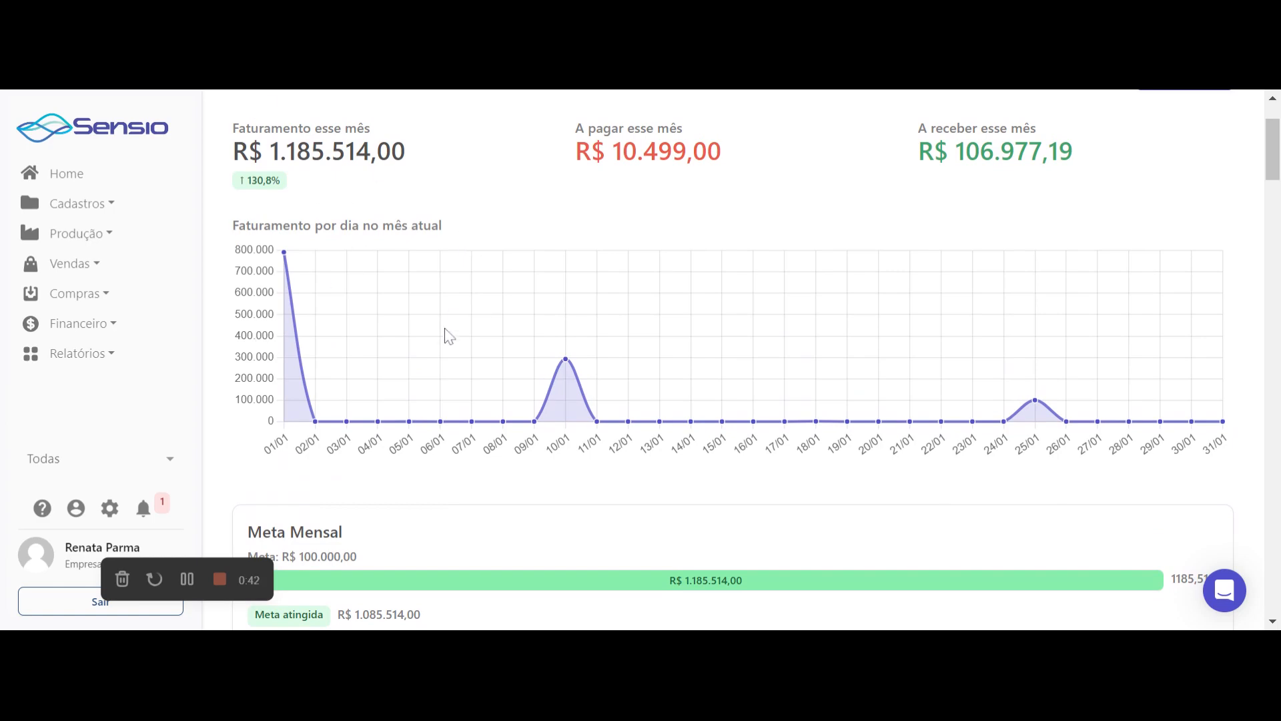
scroll(363, 319, down, 3)
scroll(467, 472, down, 3)
scroll(482, 469, down, 3)
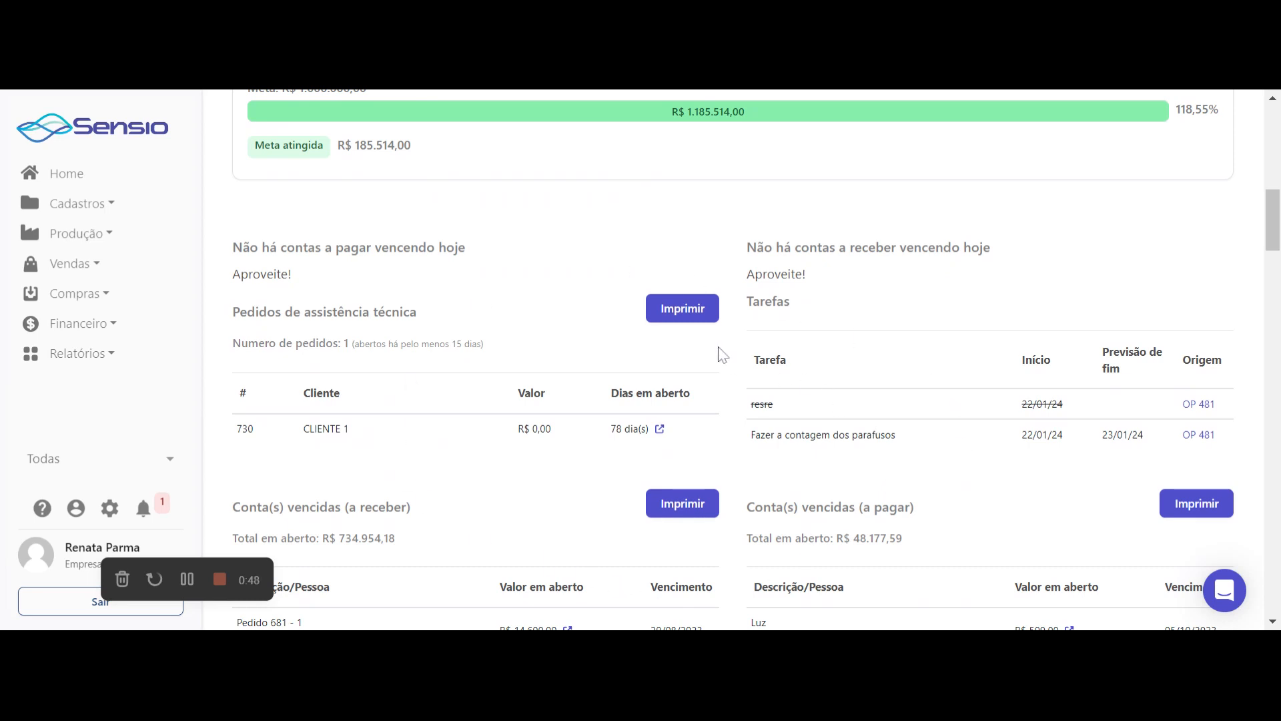
scroll(714, 514, down, 2)
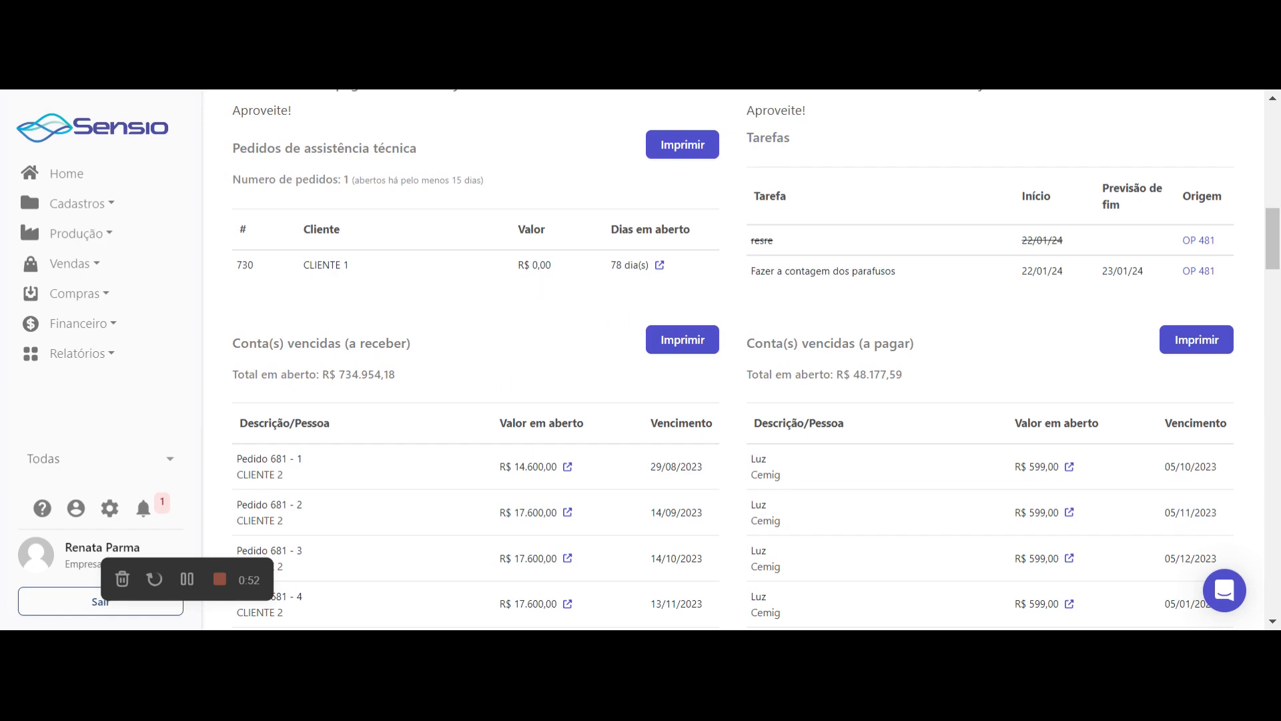
scroll(740, 380, up, 8)
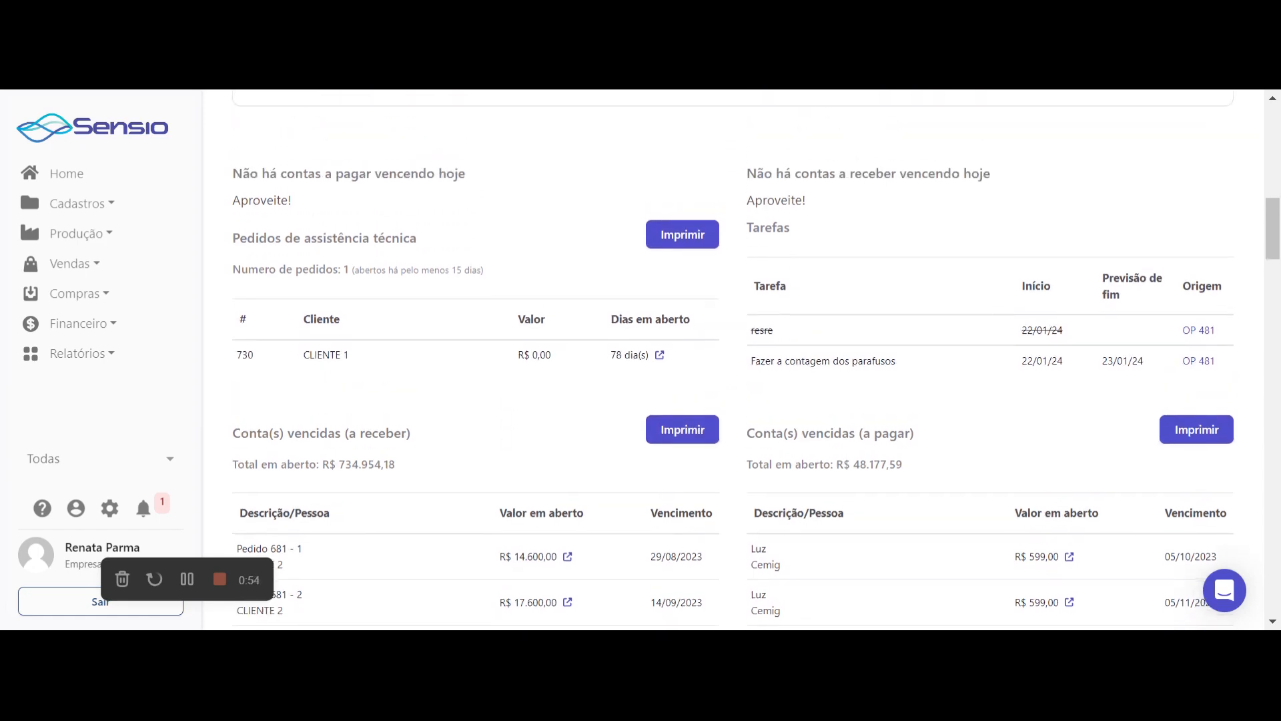
scroll(739, 381, up, 5)
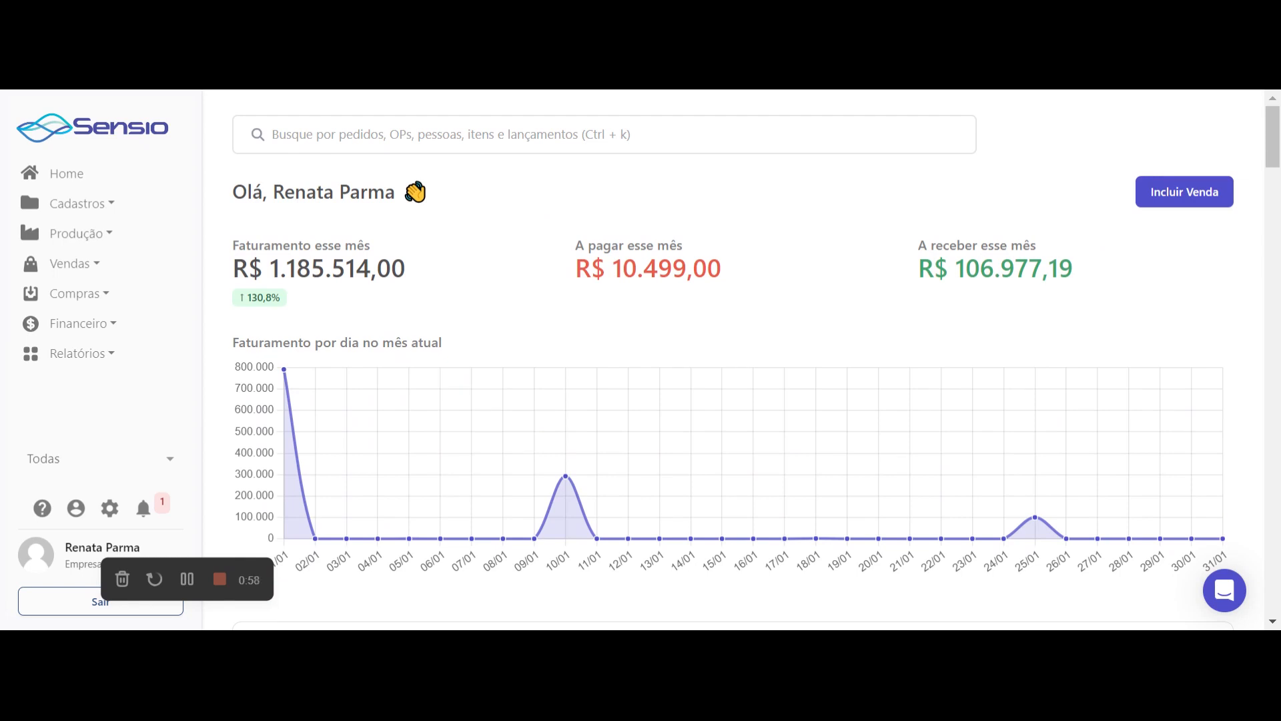
Step: Look through the available registration types and open the Itens register
click(101, 209)
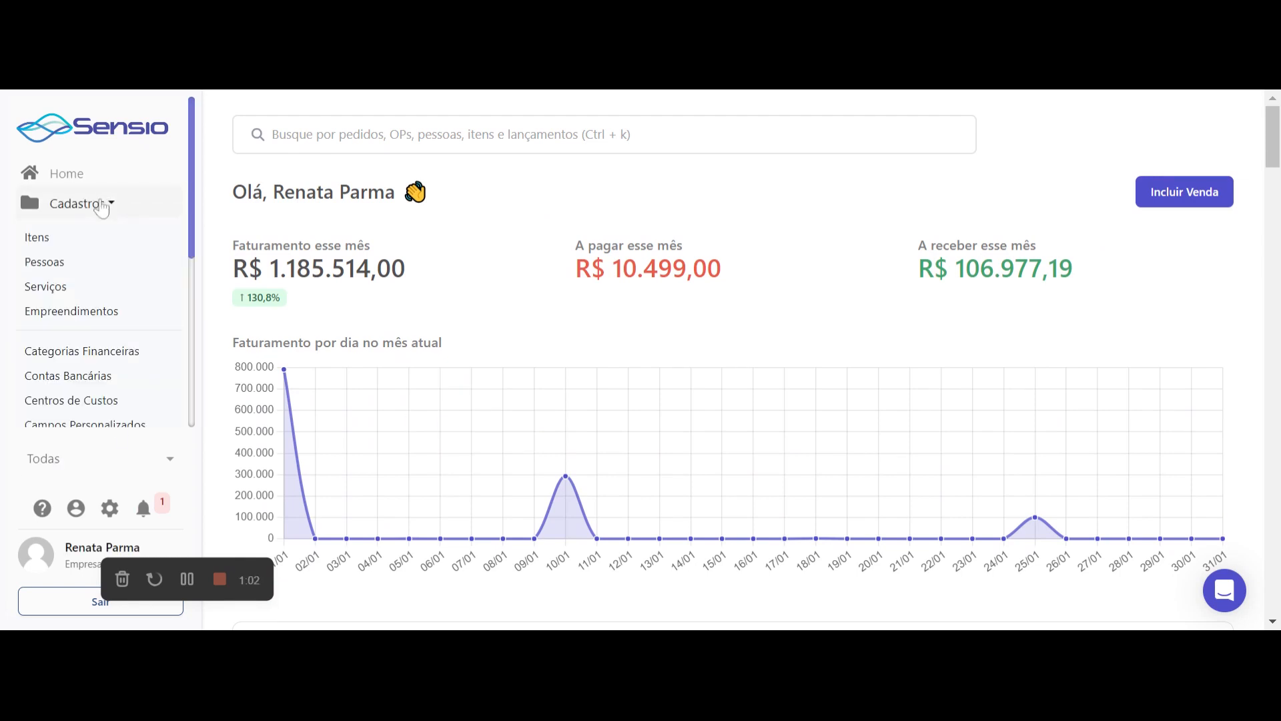
scroll(79, 334, down, 1)
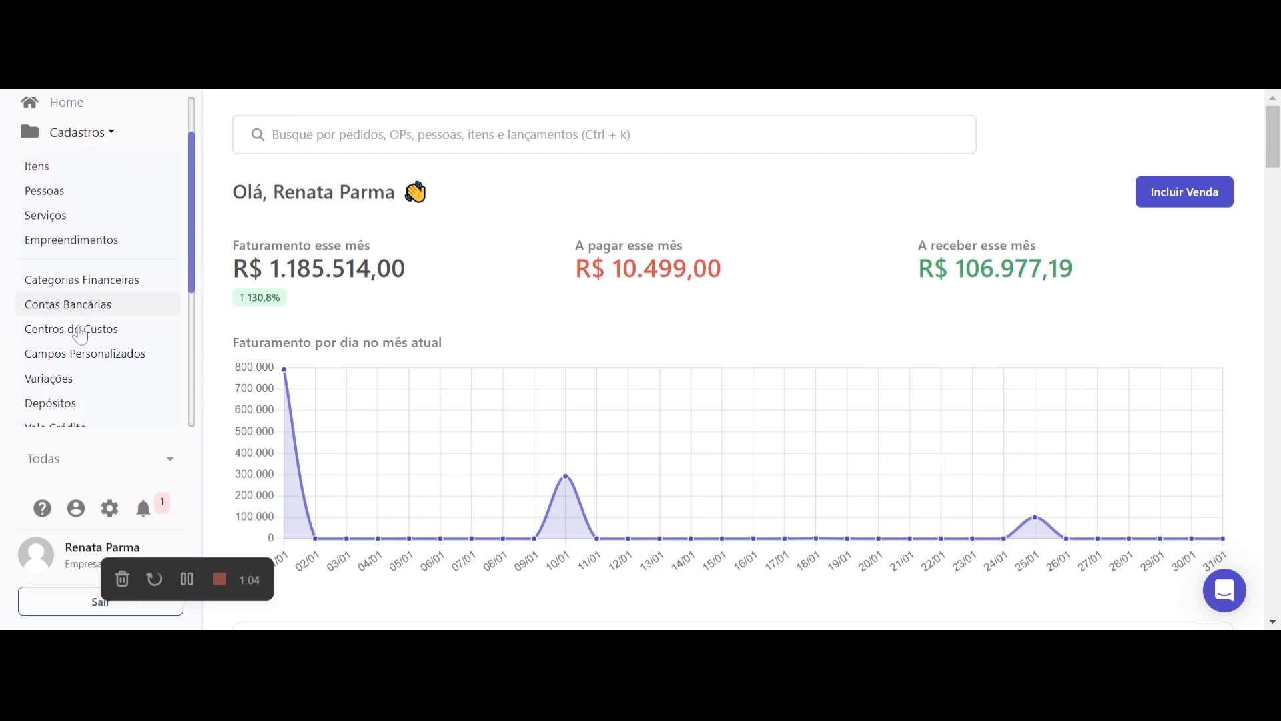
scroll(80, 334, up, 1)
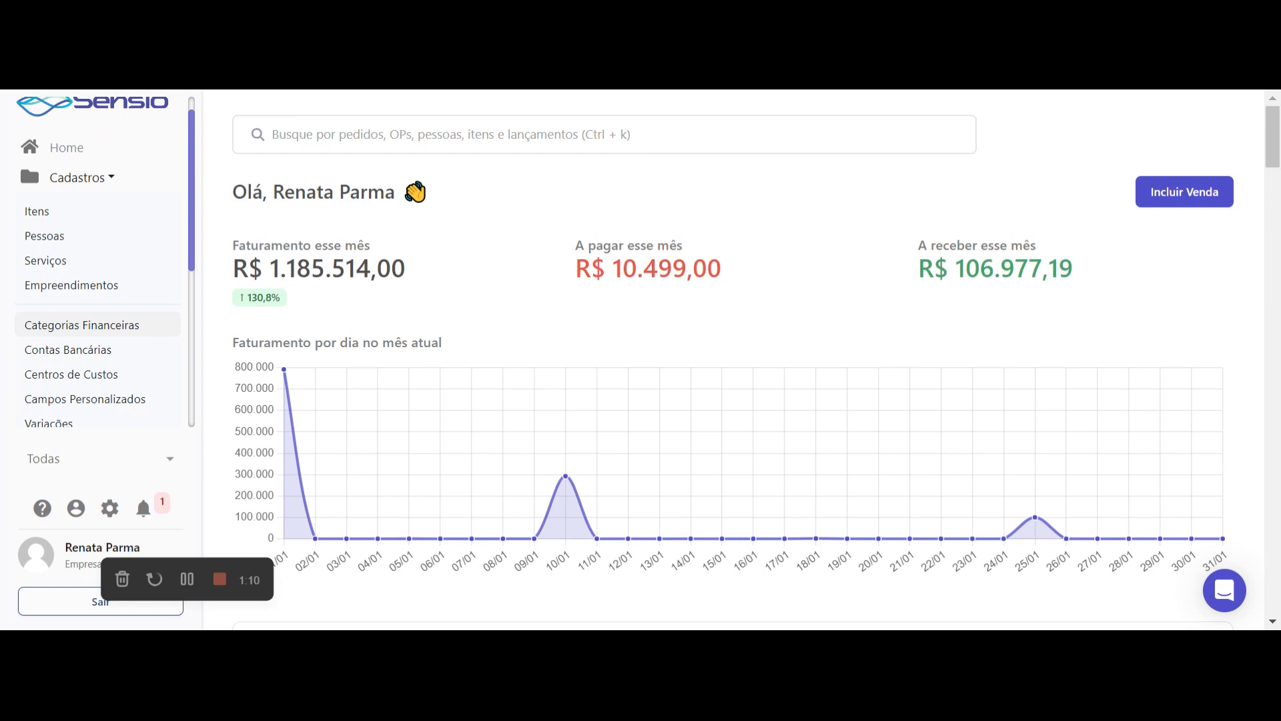
click(61, 220)
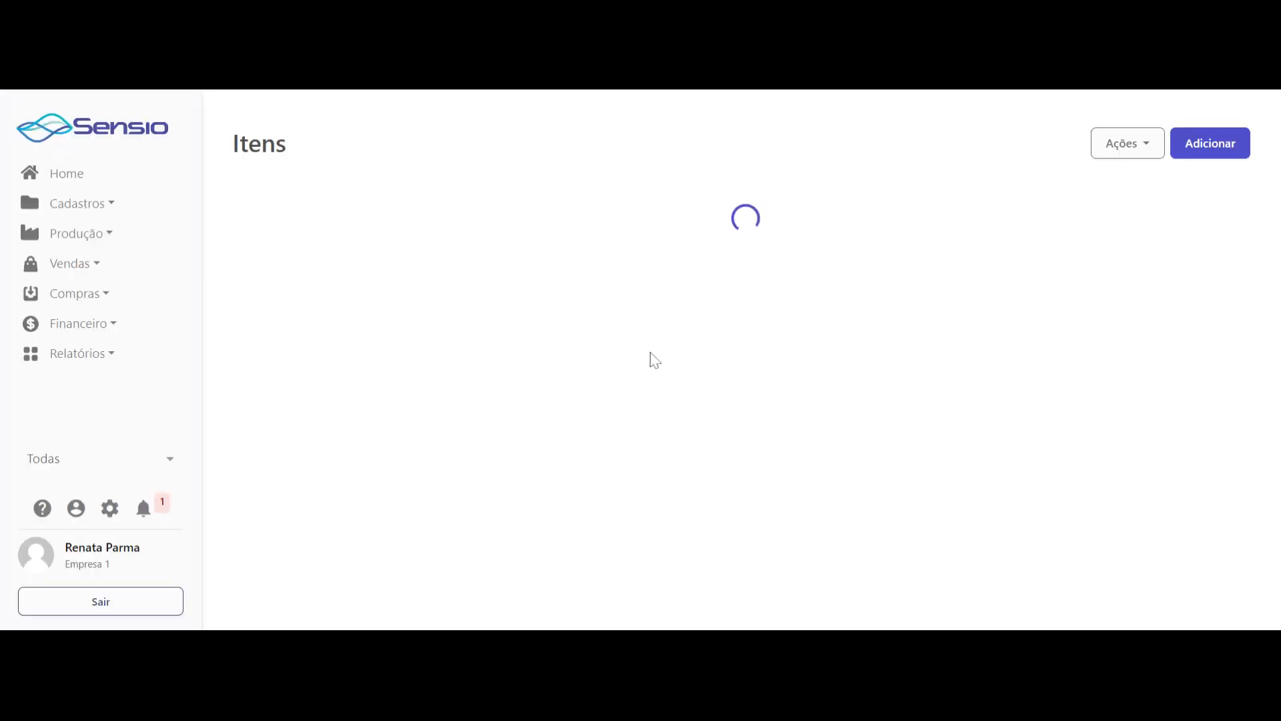
Step: Browse the item list and open item 48, Chá Organico
scroll(653, 360, down, 2)
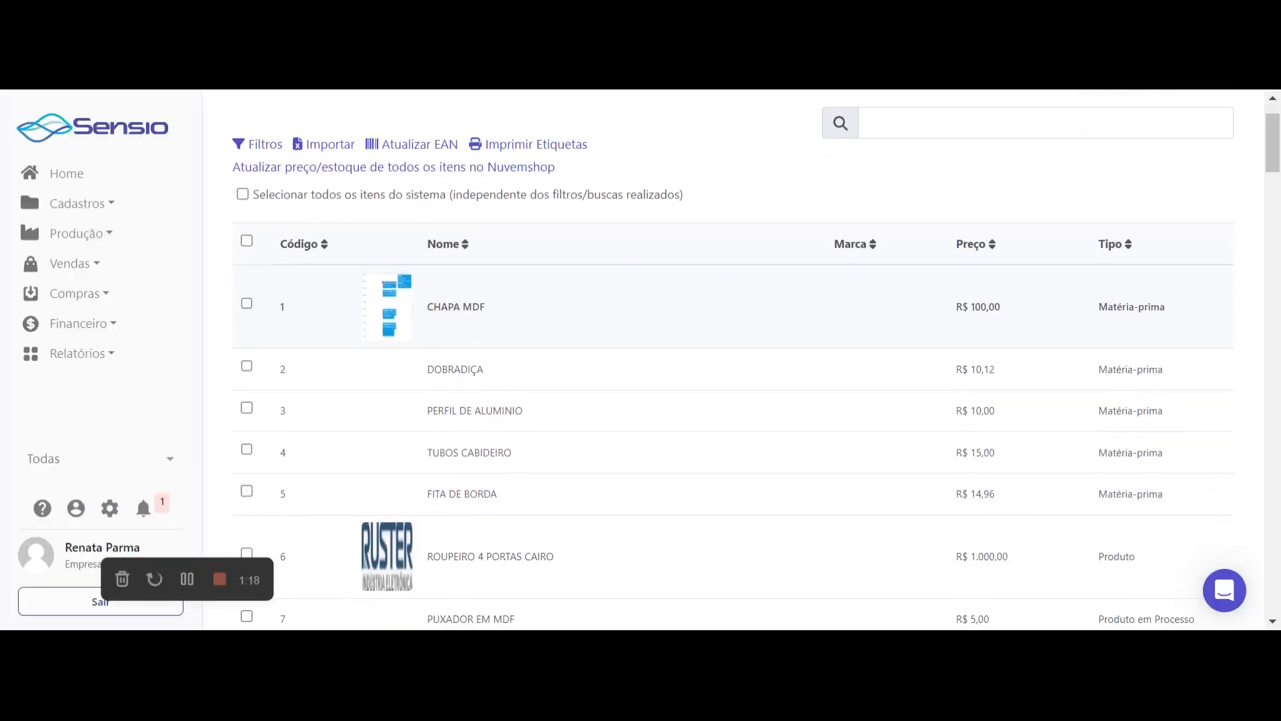
scroll(652, 360, down, 7)
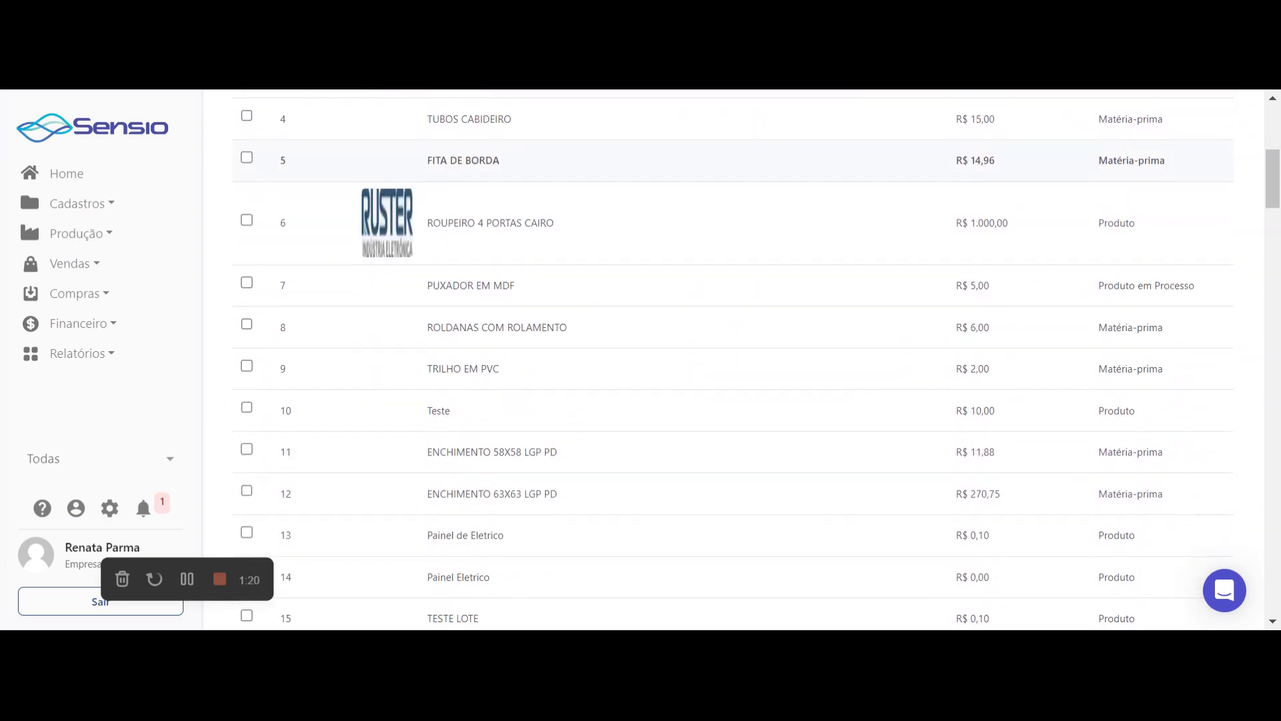
scroll(1059, 249, down, 10)
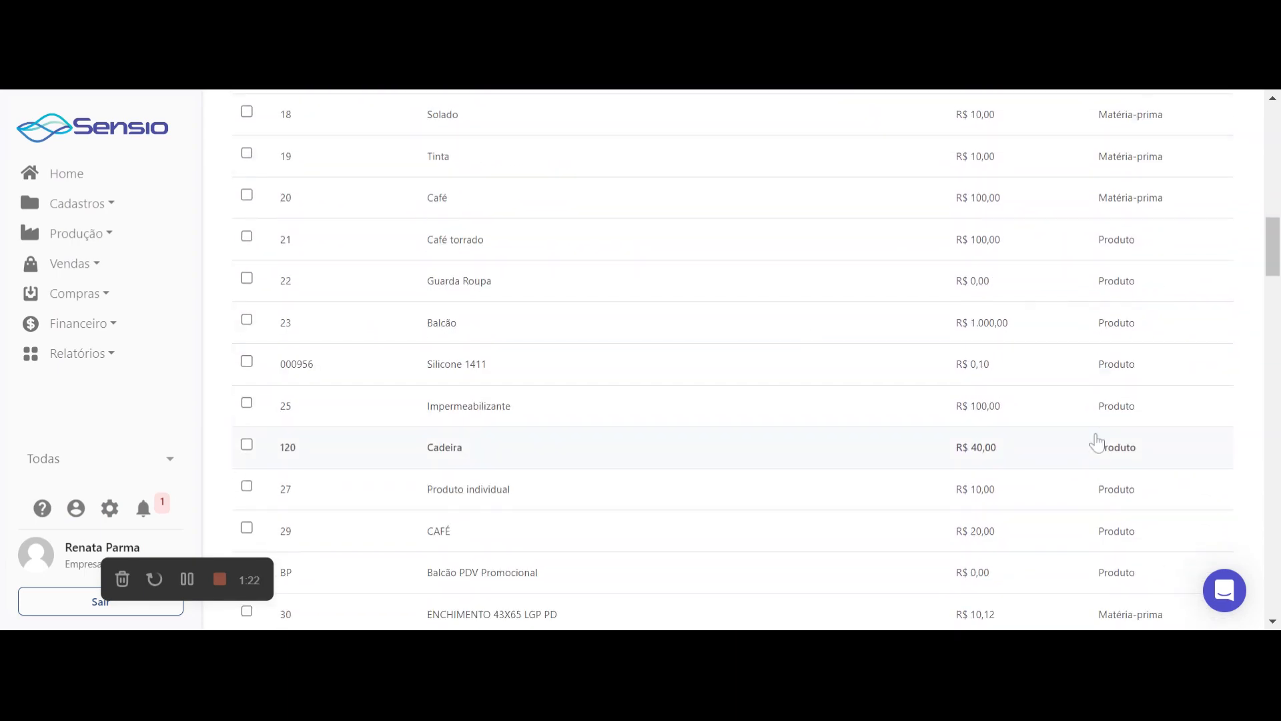
scroll(1097, 443, down, 7)
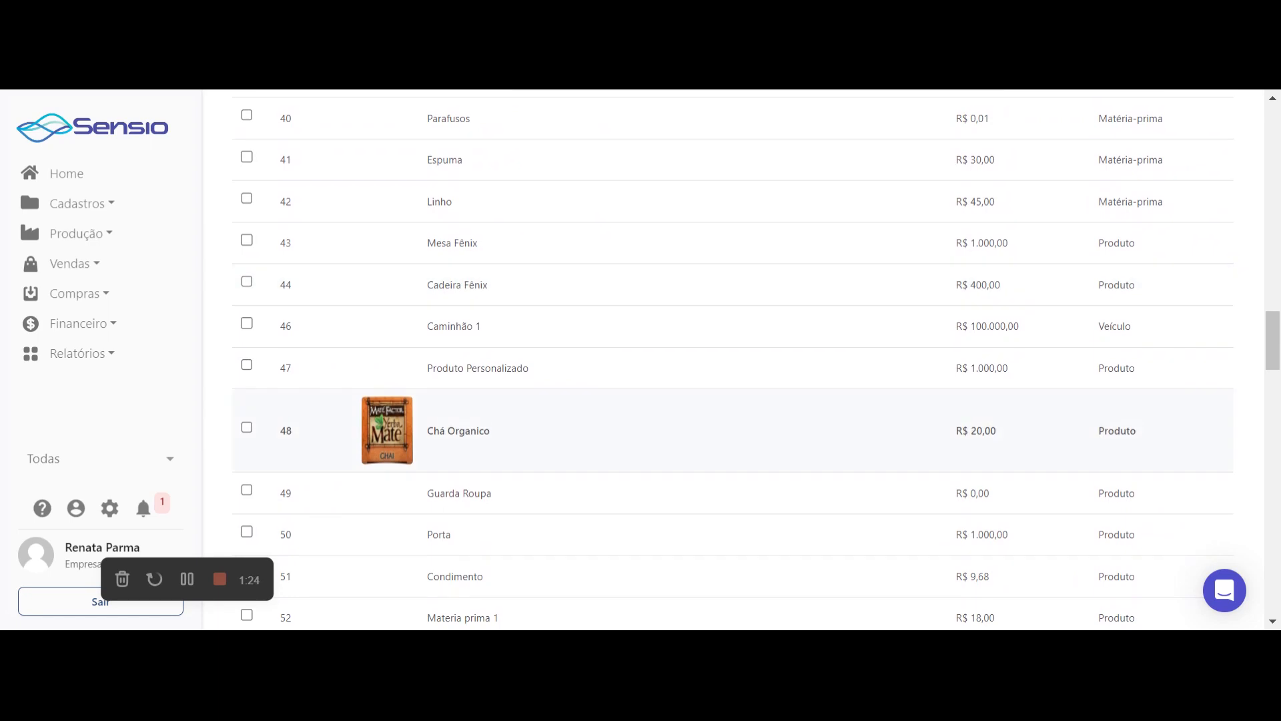
click(476, 441)
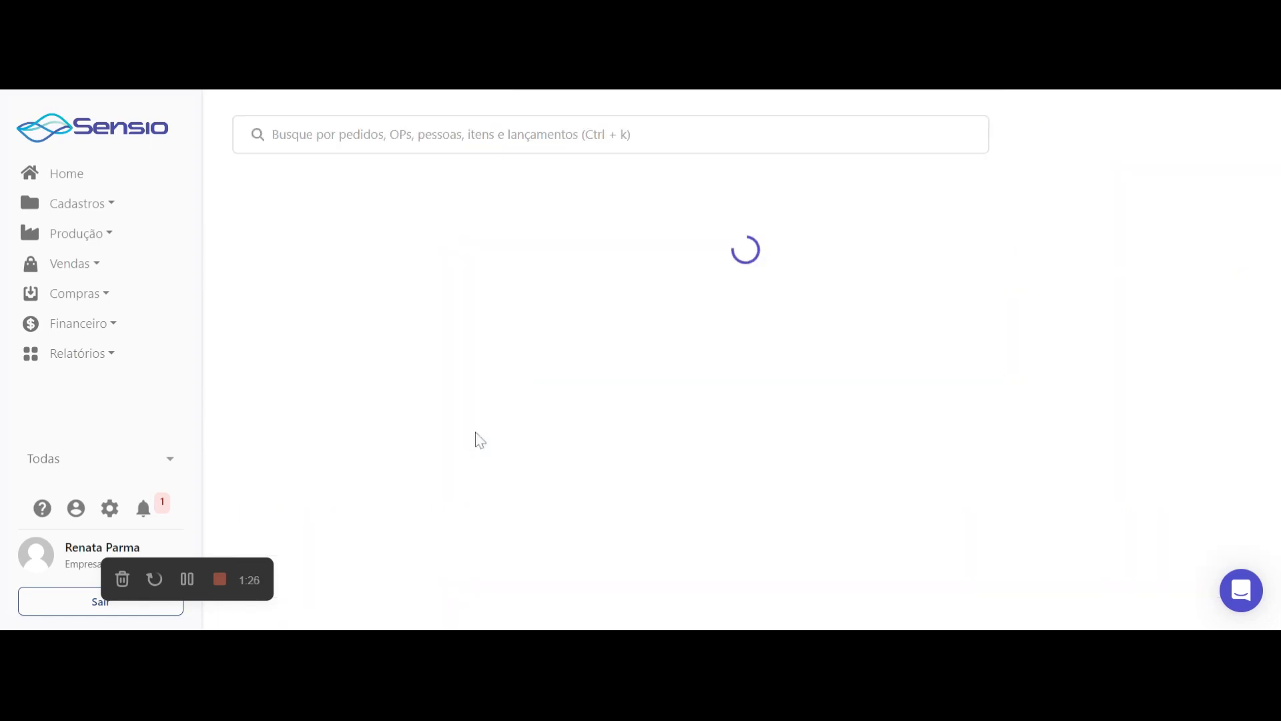
Step: Examine the Composição of Chá Organico, including its component tree and the consumption and cost table
click(527, 315)
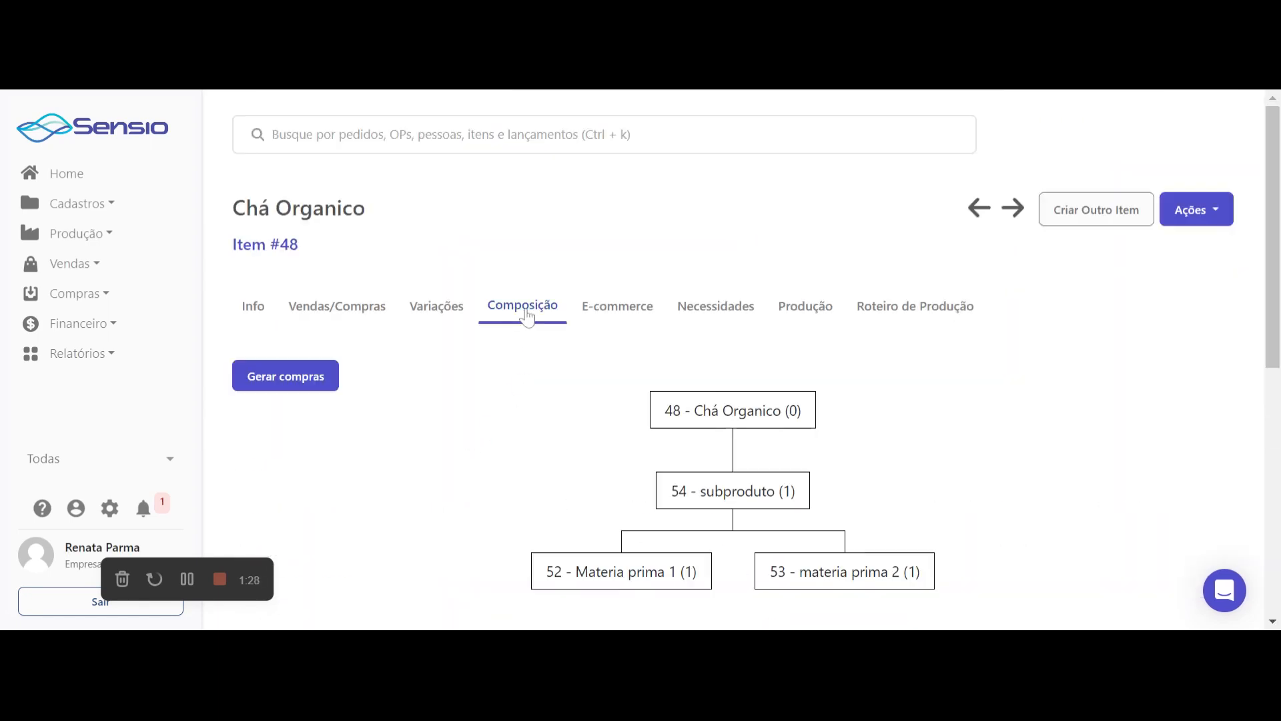
scroll(694, 399, down, 1)
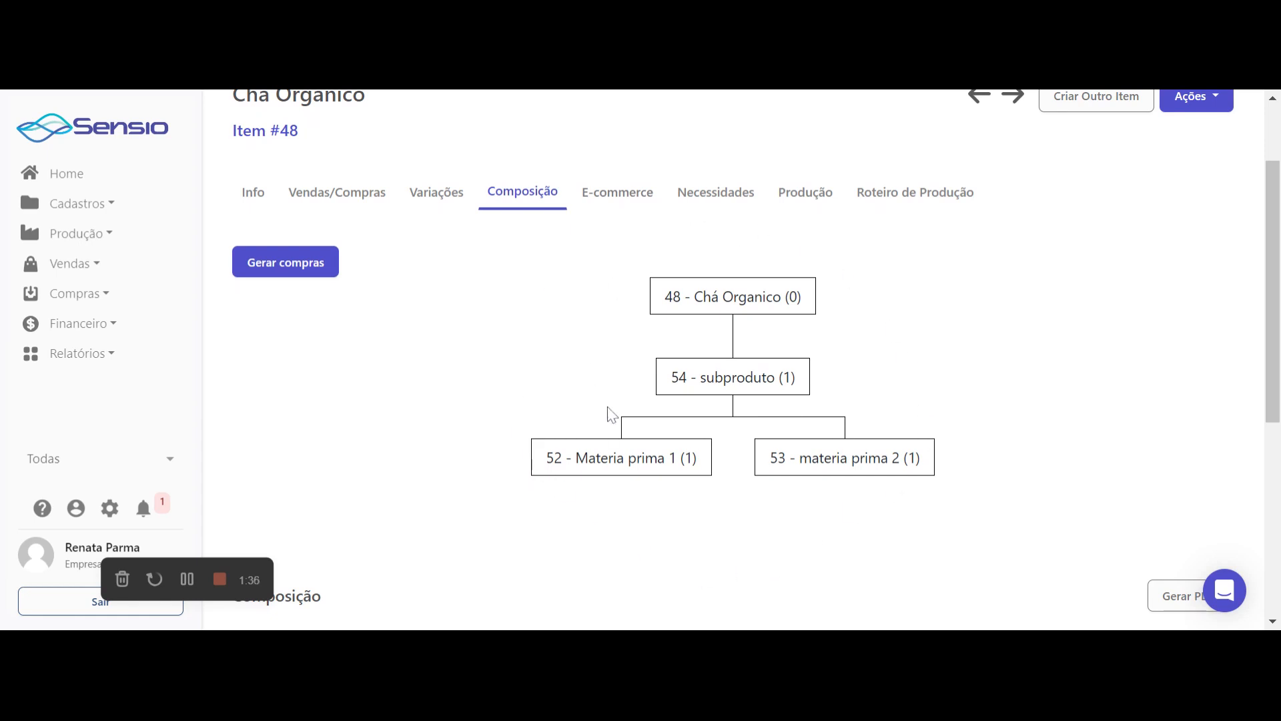
scroll(609, 410, up, 1)
scroll(609, 412, down, 1)
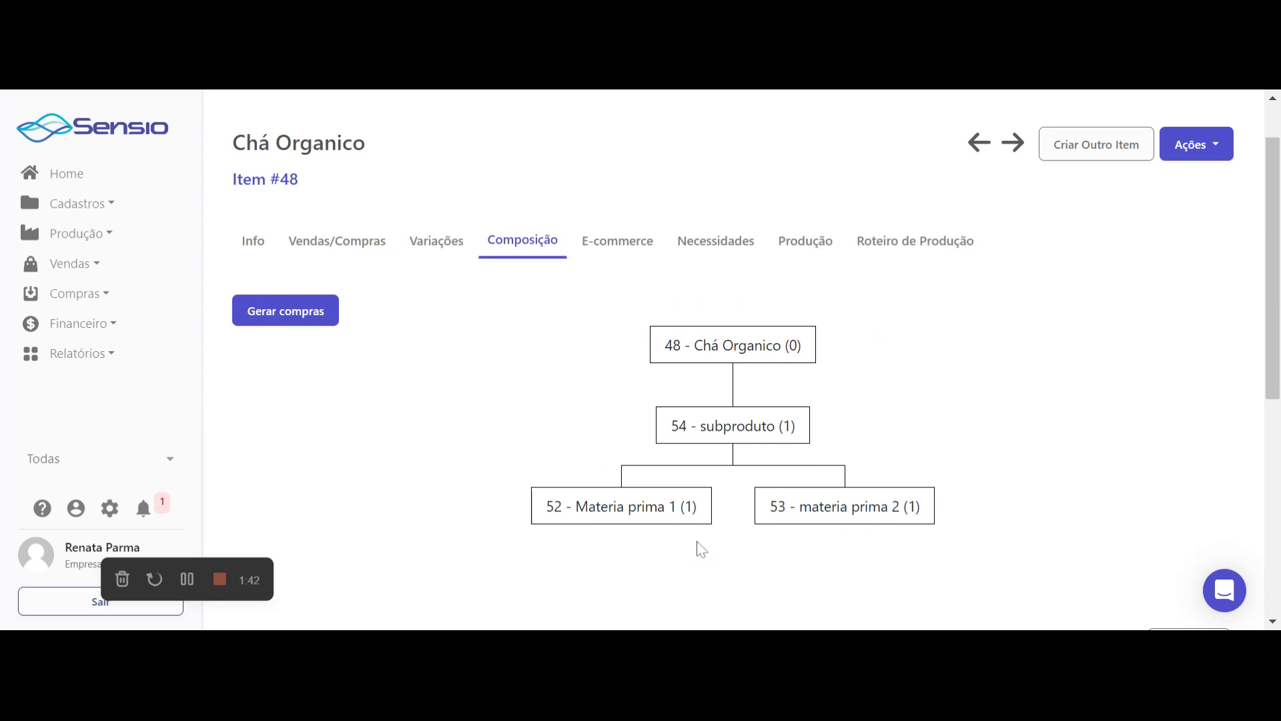
scroll(736, 386, down, 3)
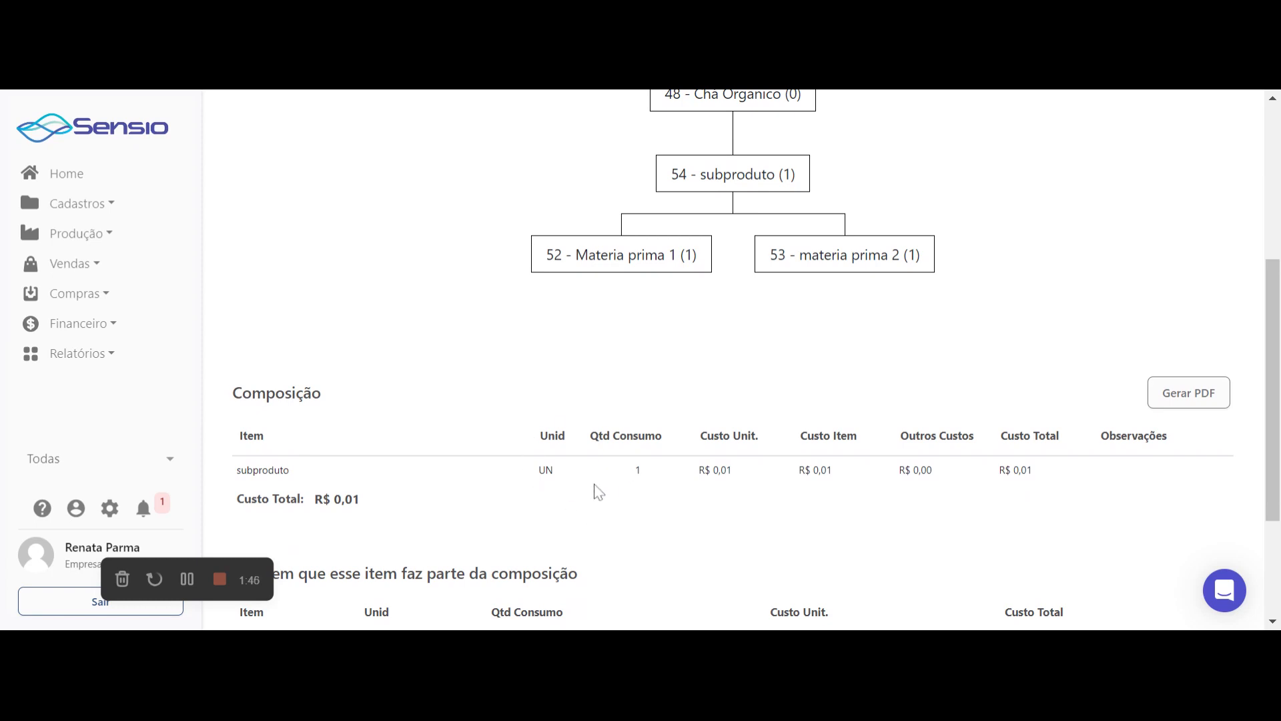
scroll(596, 492, up, 3)
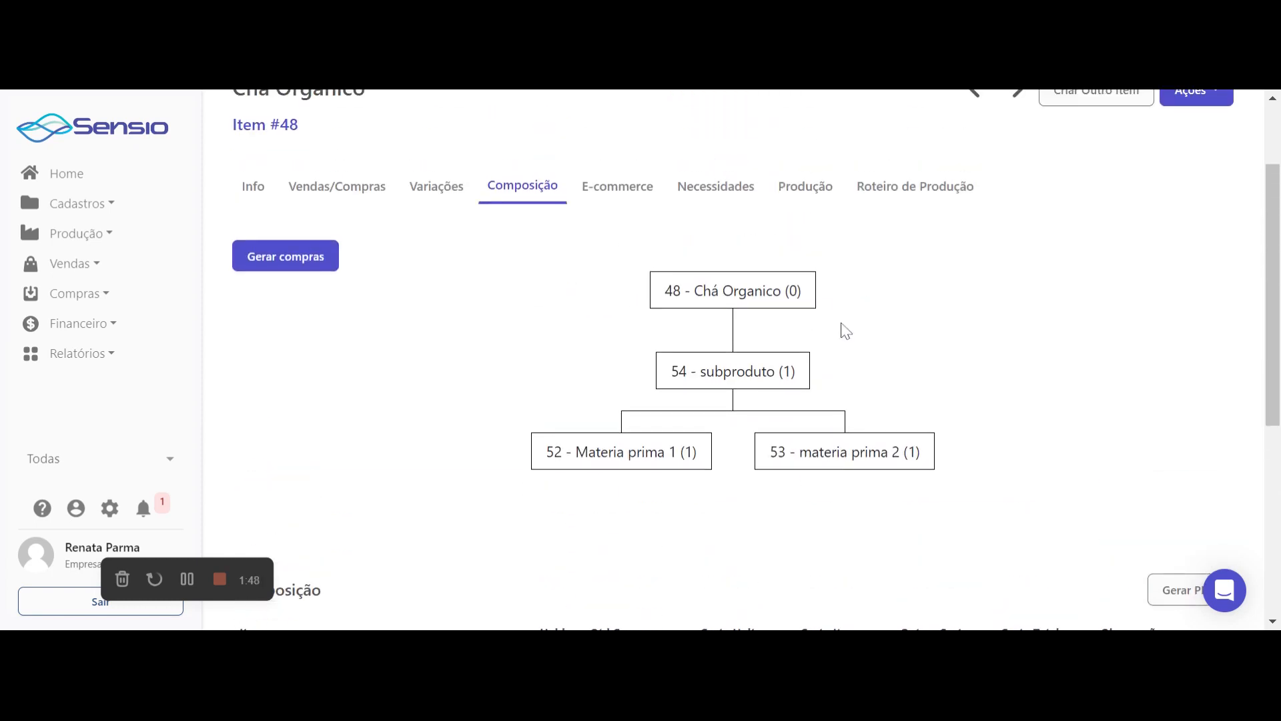
scroll(867, 307, up, 1)
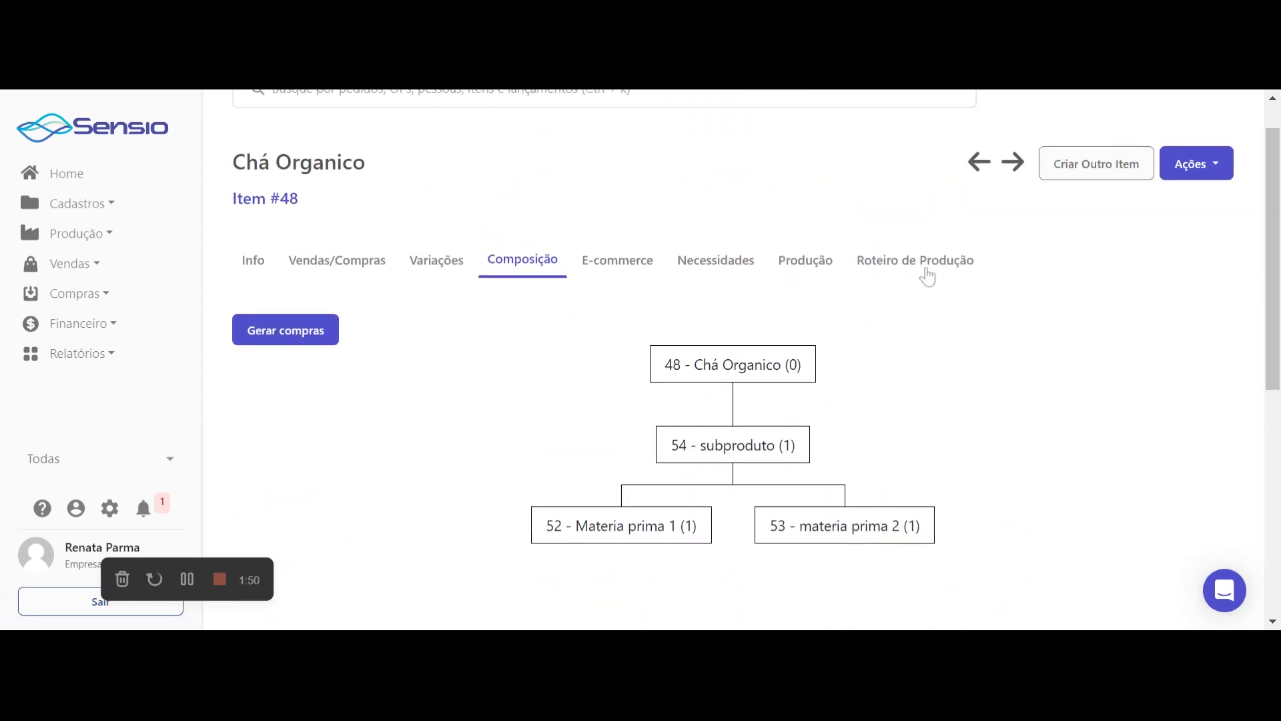
Step: Open the Roteiro de Produção of Chá Organico for editing and select the Corte operation
click(934, 272)
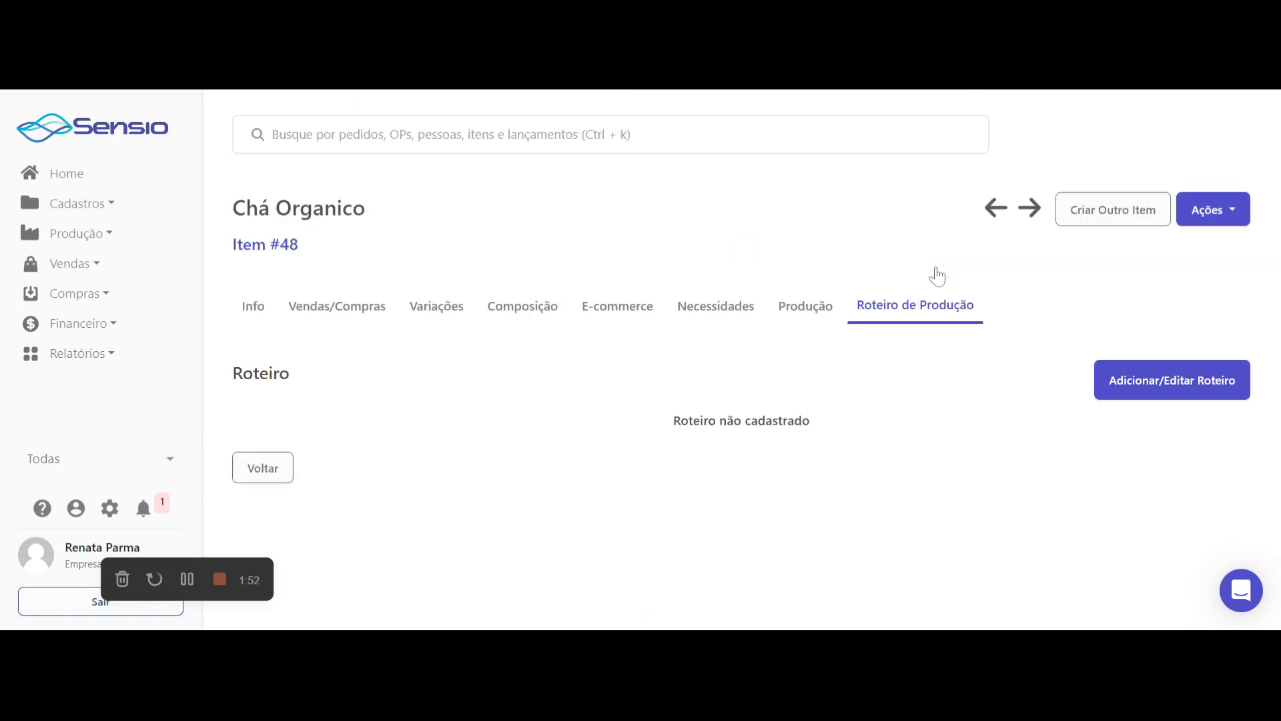
click(1153, 385)
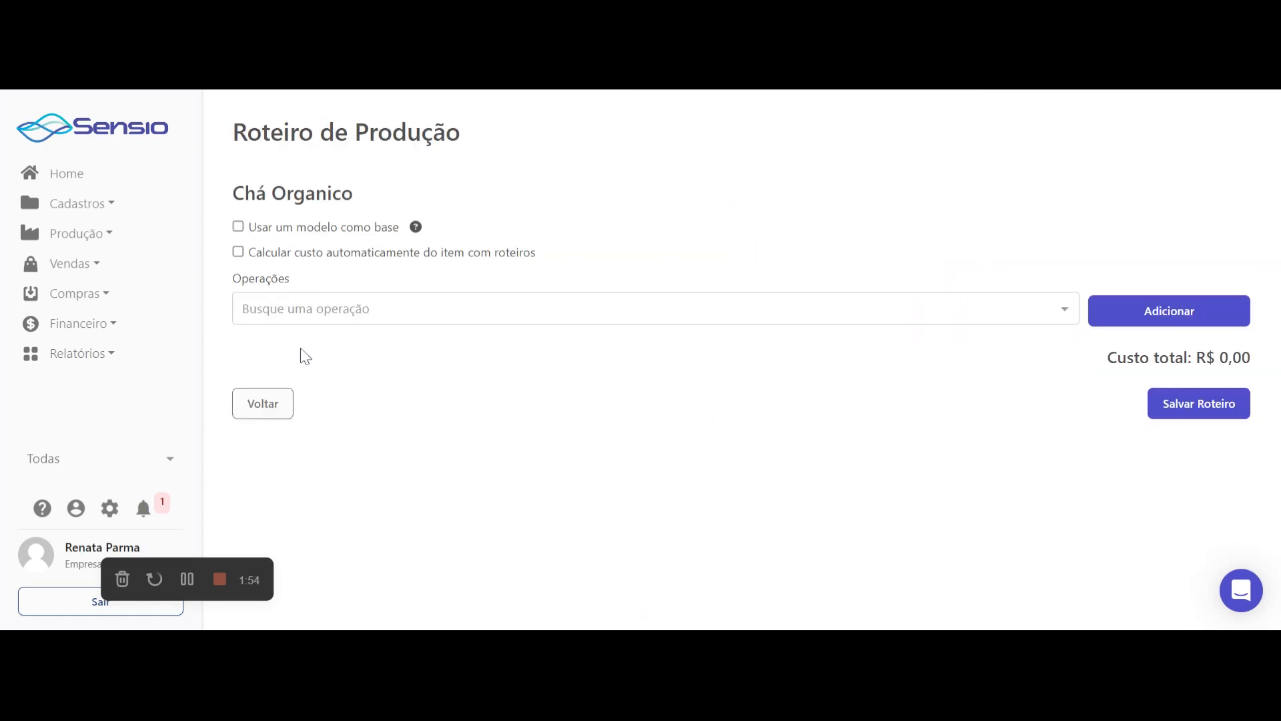
click(299, 320)
click(297, 343)
click(317, 323)
click(295, 413)
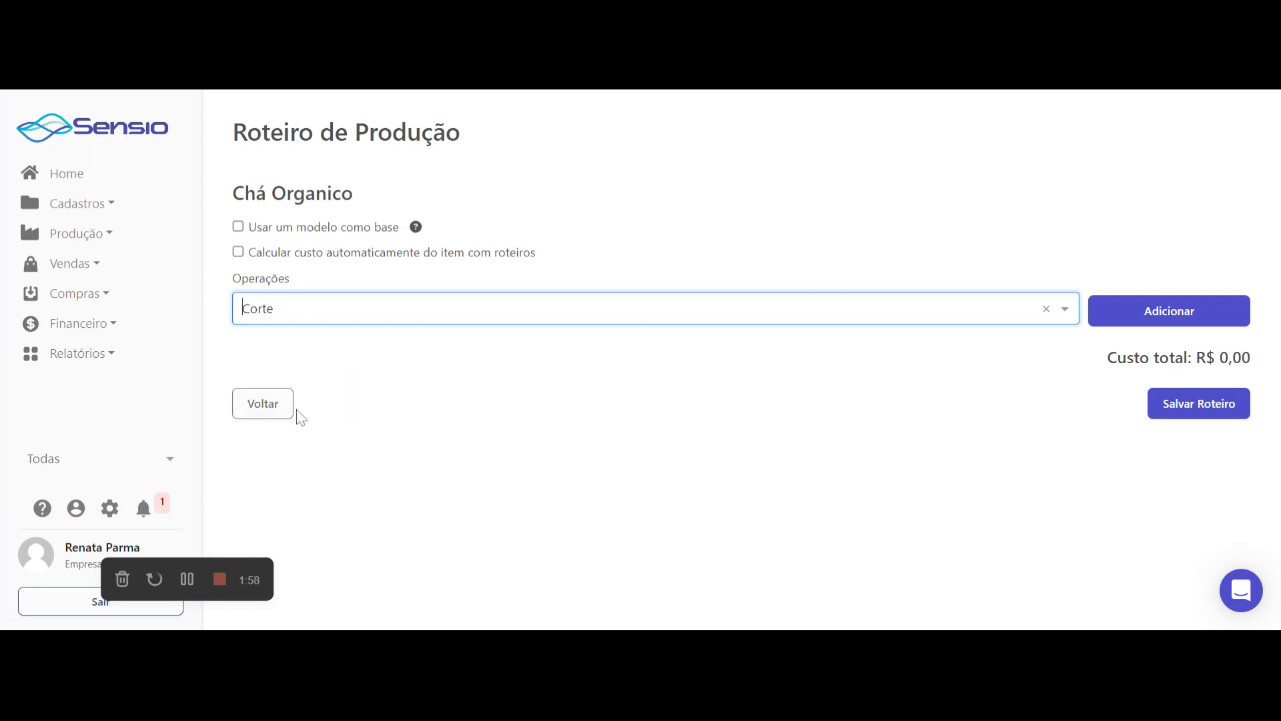
Step: Change the selection to the Corte operation listed between Laminação and Impressão and add it to the production routing
click(311, 325)
scroll(314, 478, down, 4)
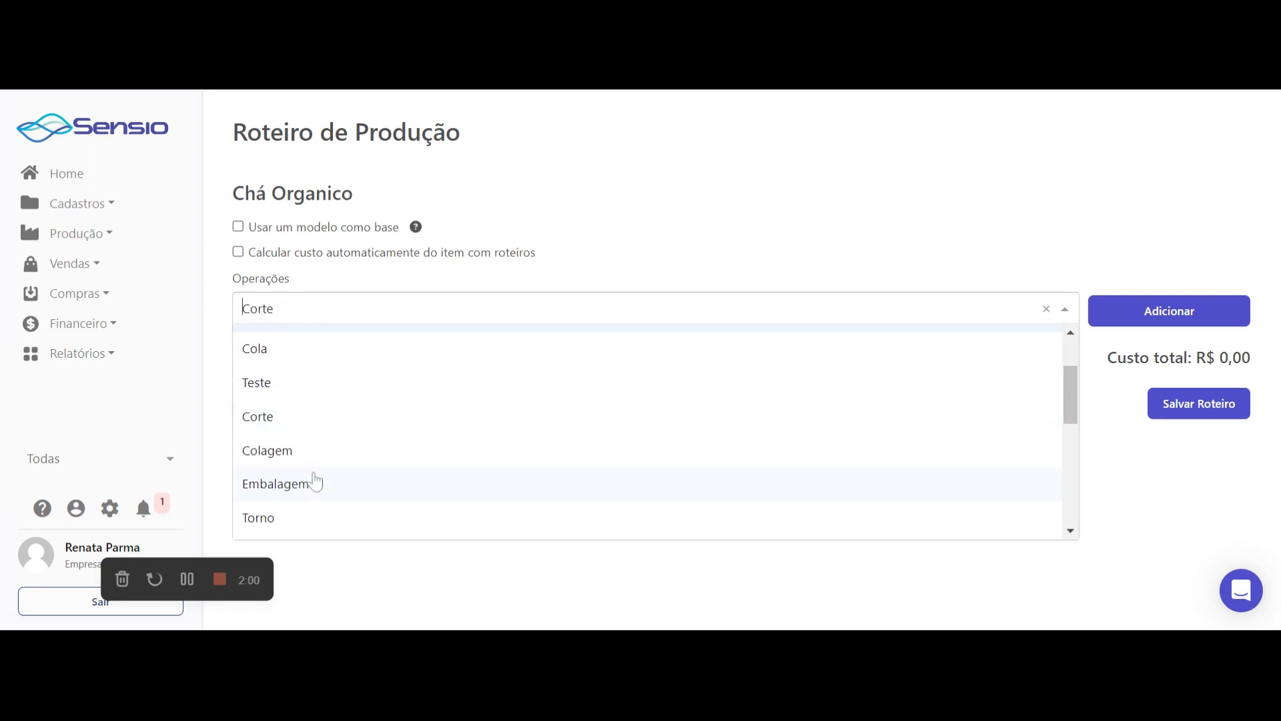
scroll(334, 411, up, 1)
scroll(331, 440, down, 4)
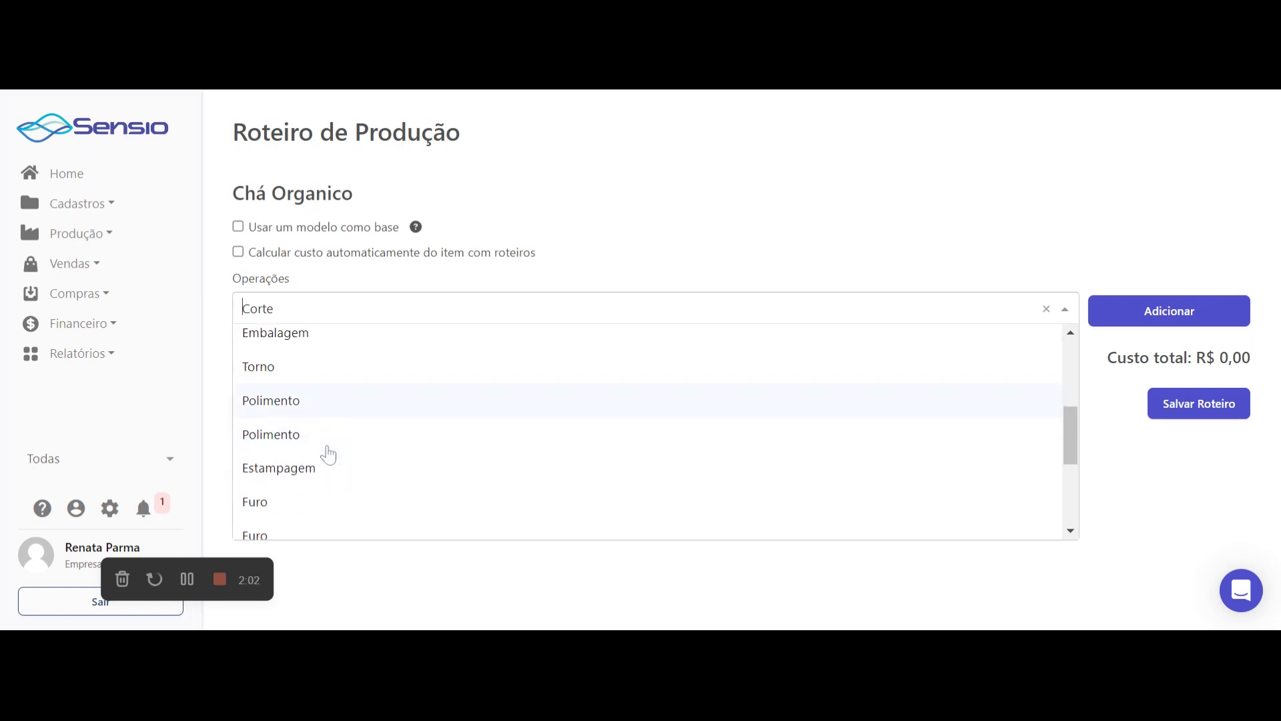
scroll(324, 494, down, 3)
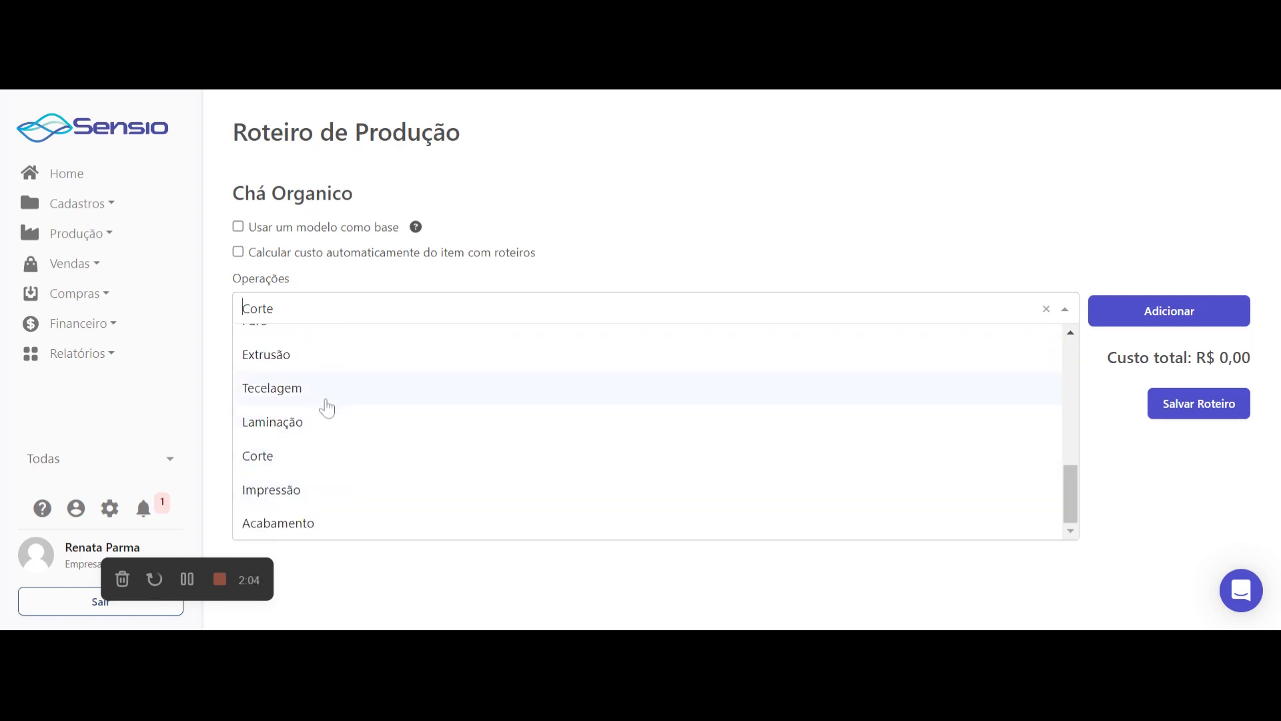
click(311, 471)
click(1231, 324)
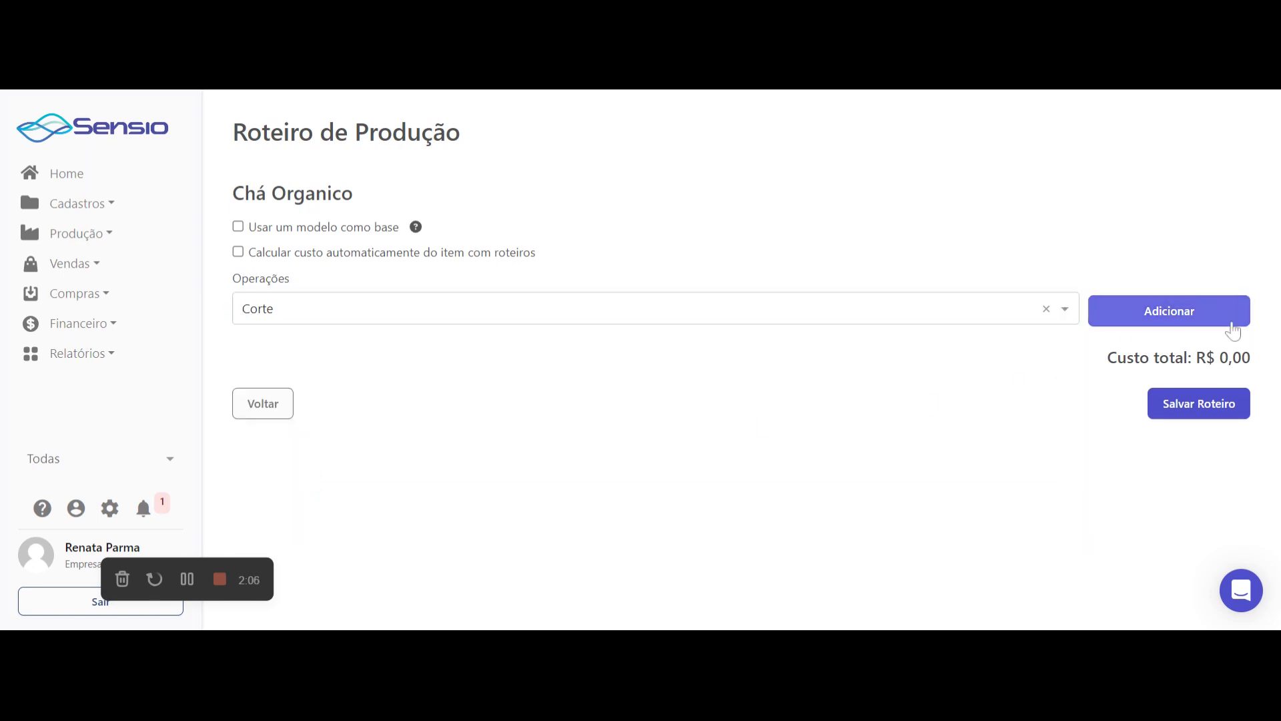
Step: Add the Colagem operation to the routing after Corte
click(835, 313)
scroll(651, 477, down, 1)
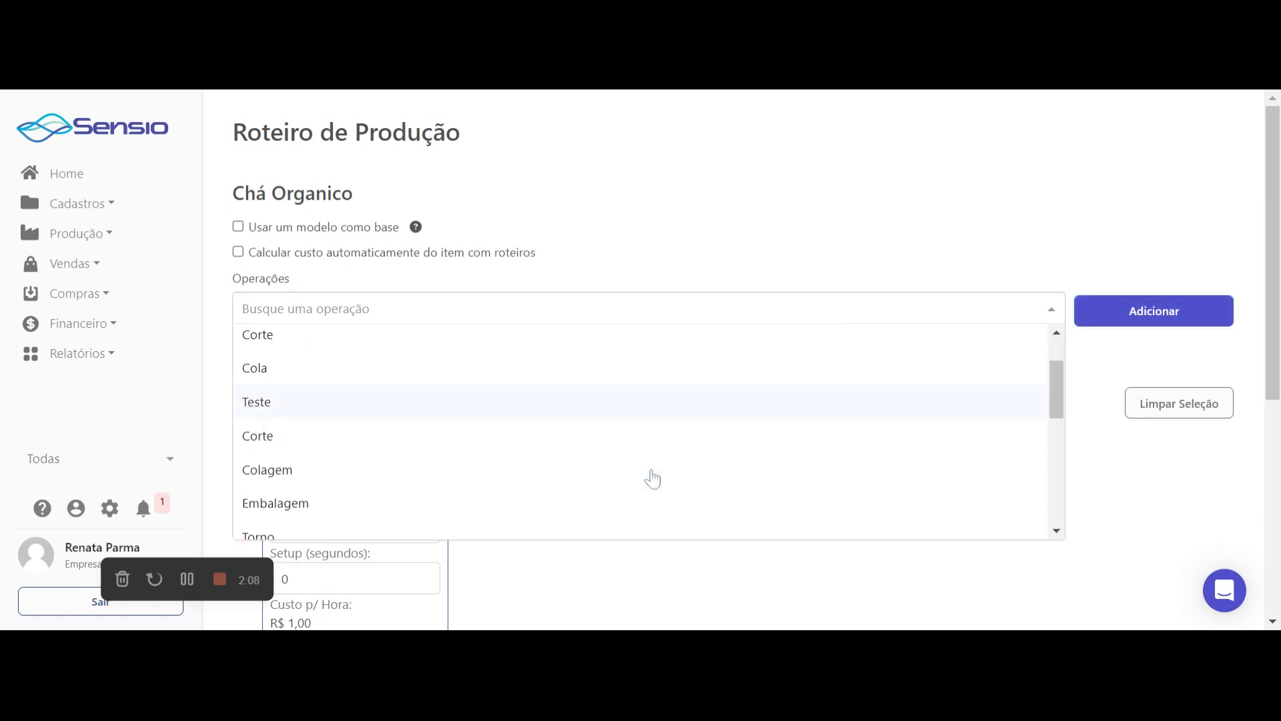
click(570, 472)
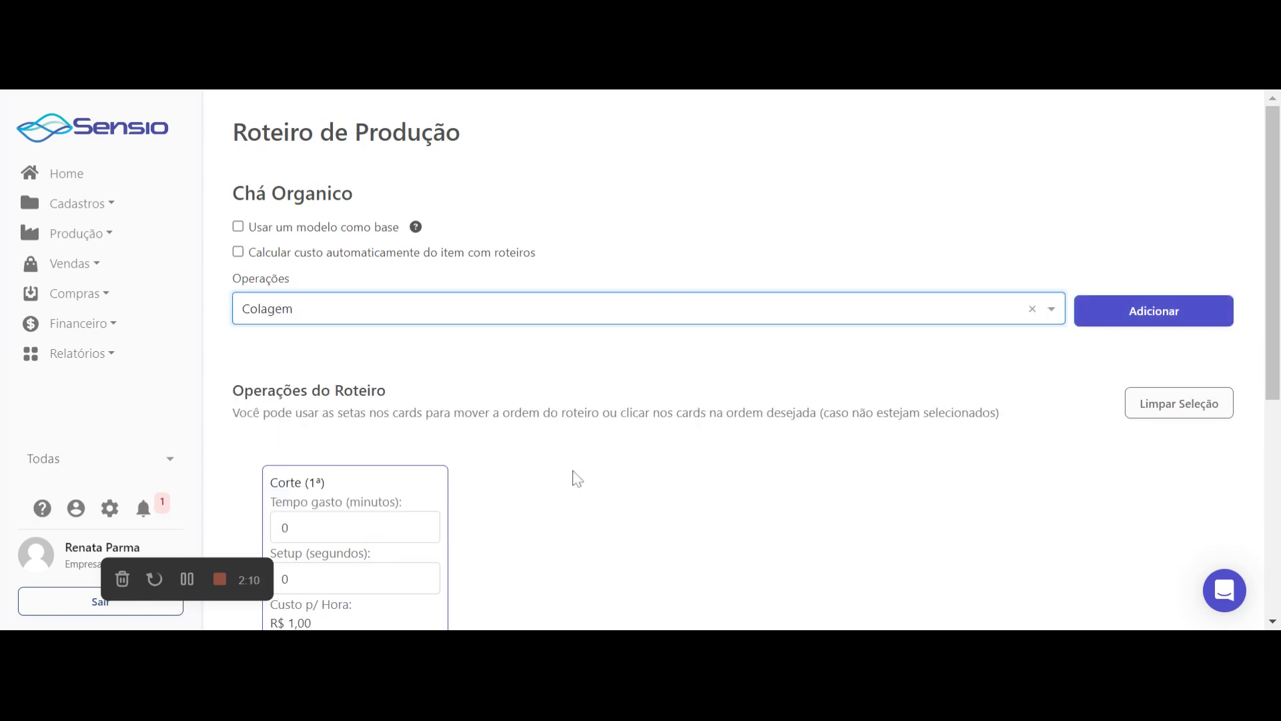
click(1106, 323)
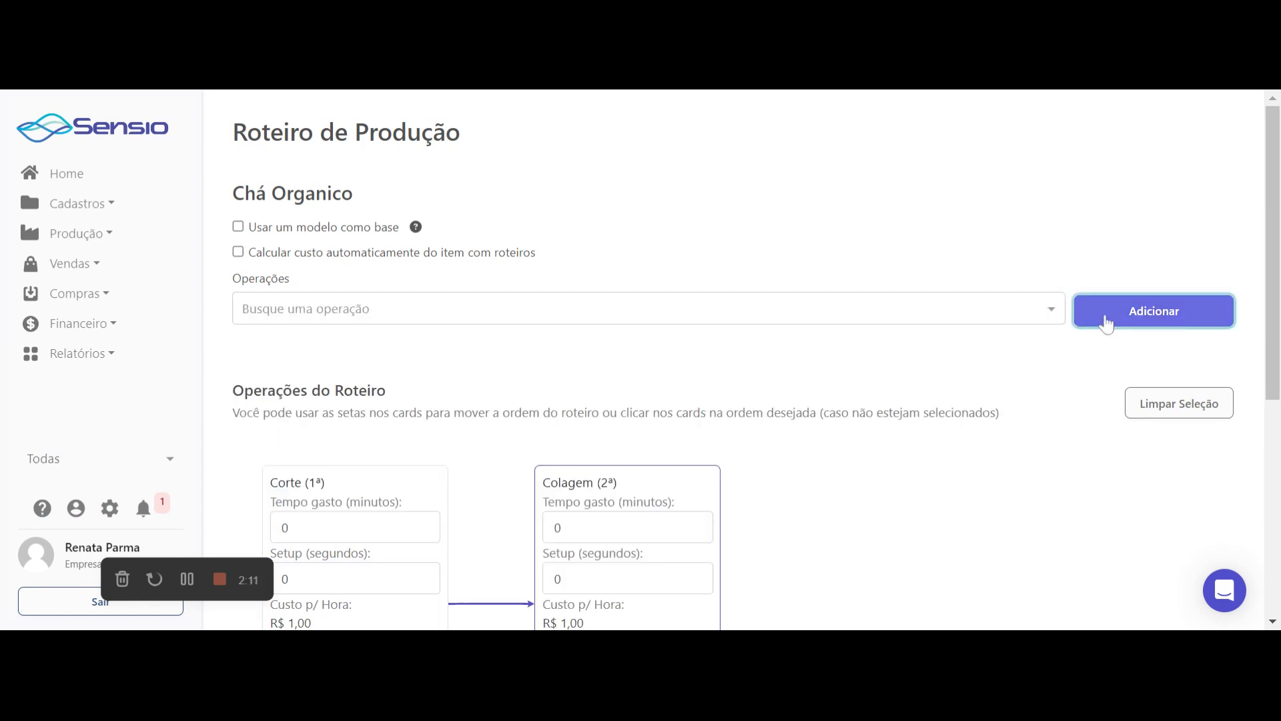
Step: Select Embalagem as the next operation for the routing
click(911, 306)
scroll(760, 442, down, 1)
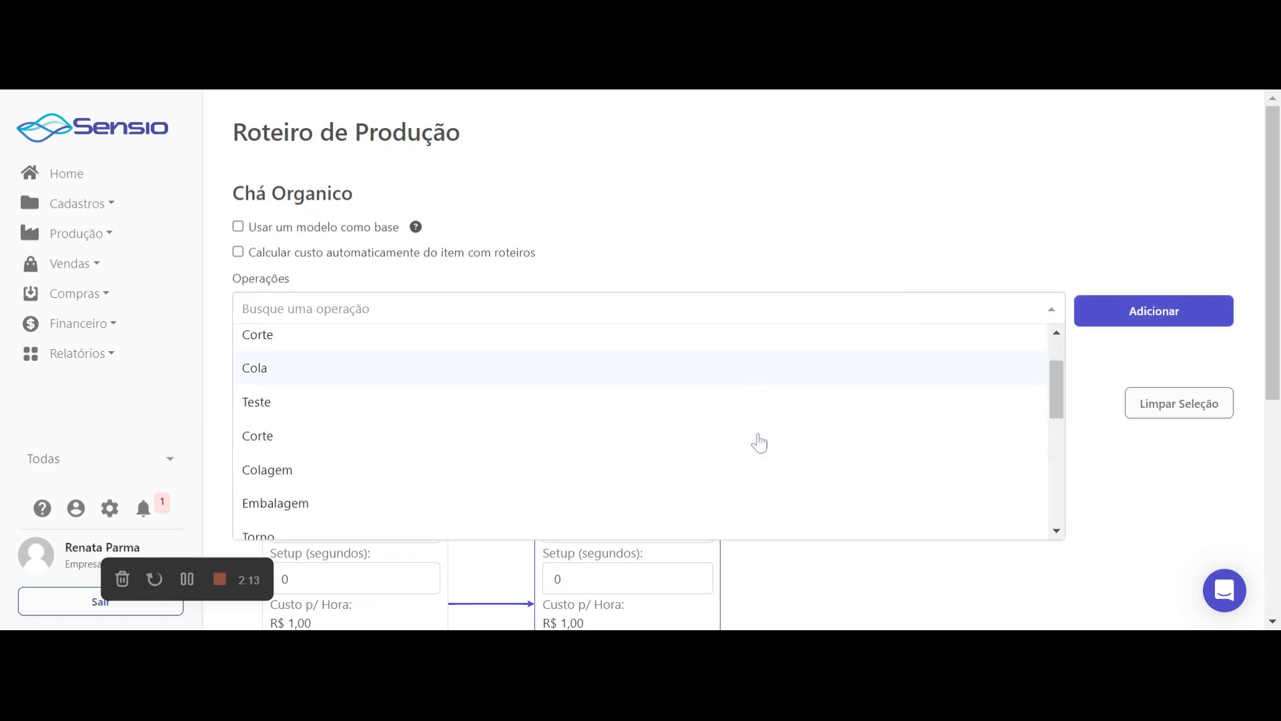
click(564, 503)
Step: Set the time spent to 10 minutes for Corte and 5 minutes for Colagem
scroll(564, 505, down, 2)
click(333, 391)
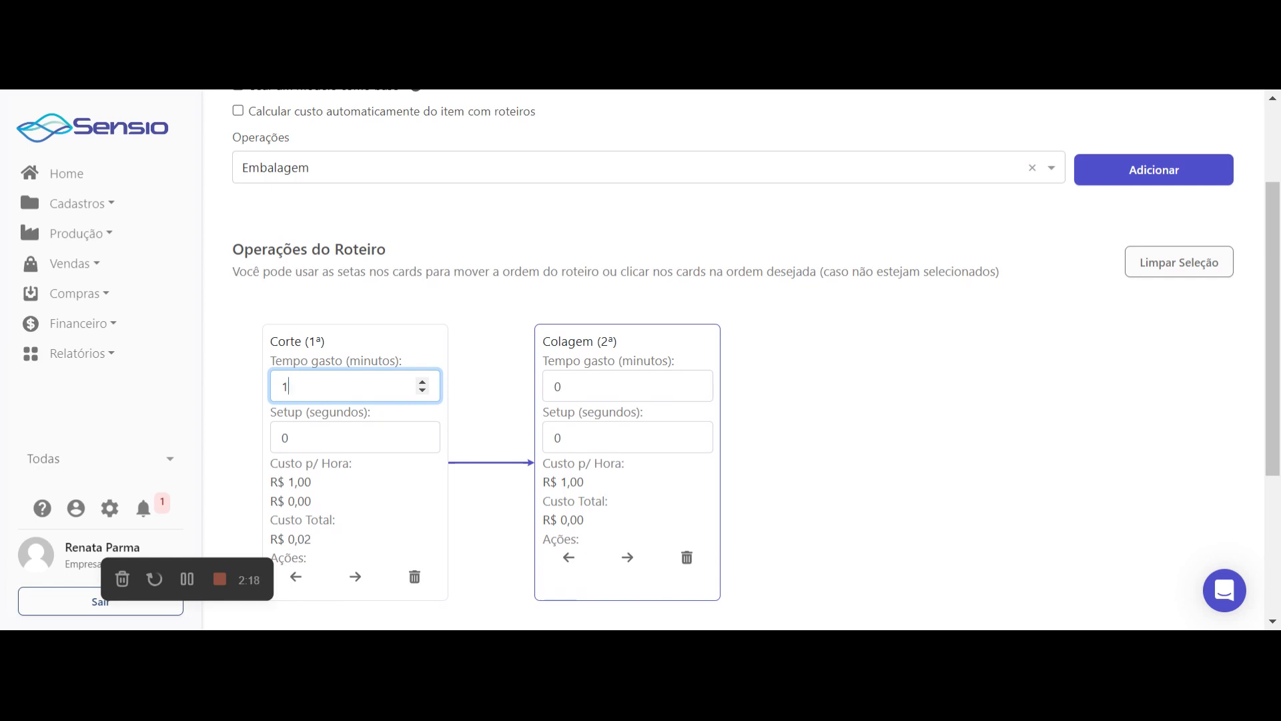
click(627, 386)
text(5)
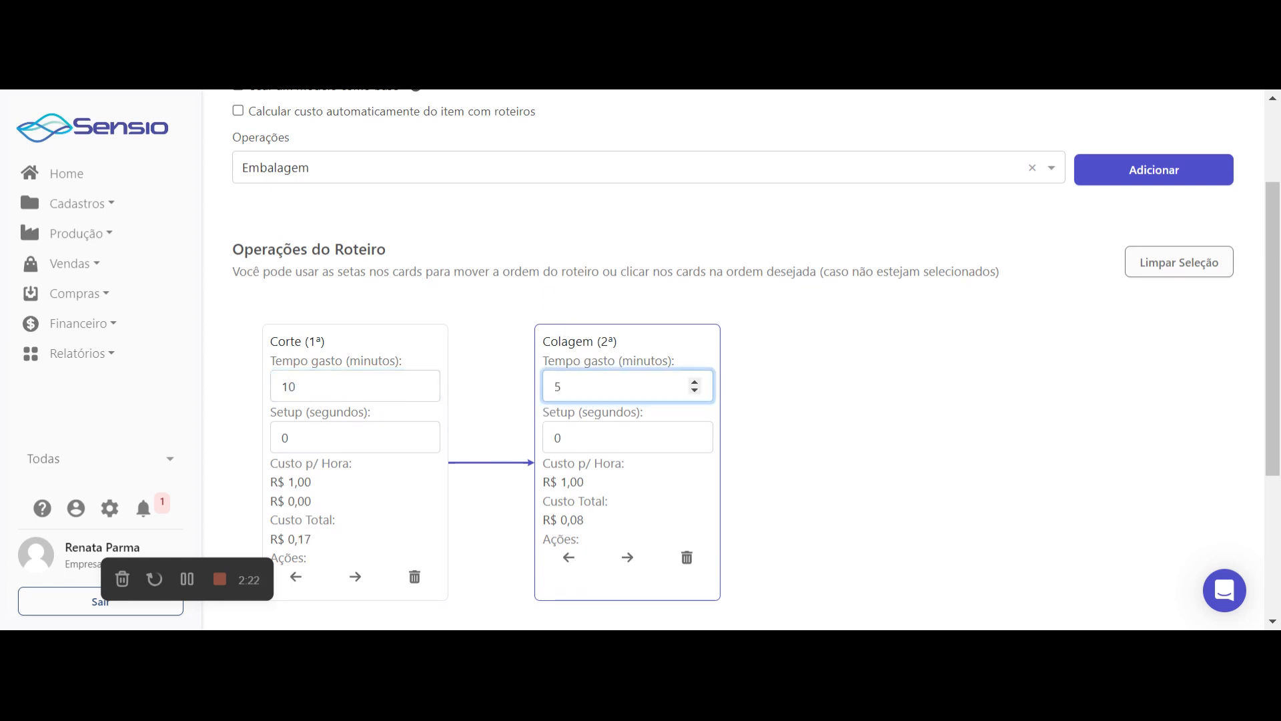
Step: Add the Embalagem operation to the routing with 7 minutes of time spent and save the routing
click(1105, 175)
click(895, 390)
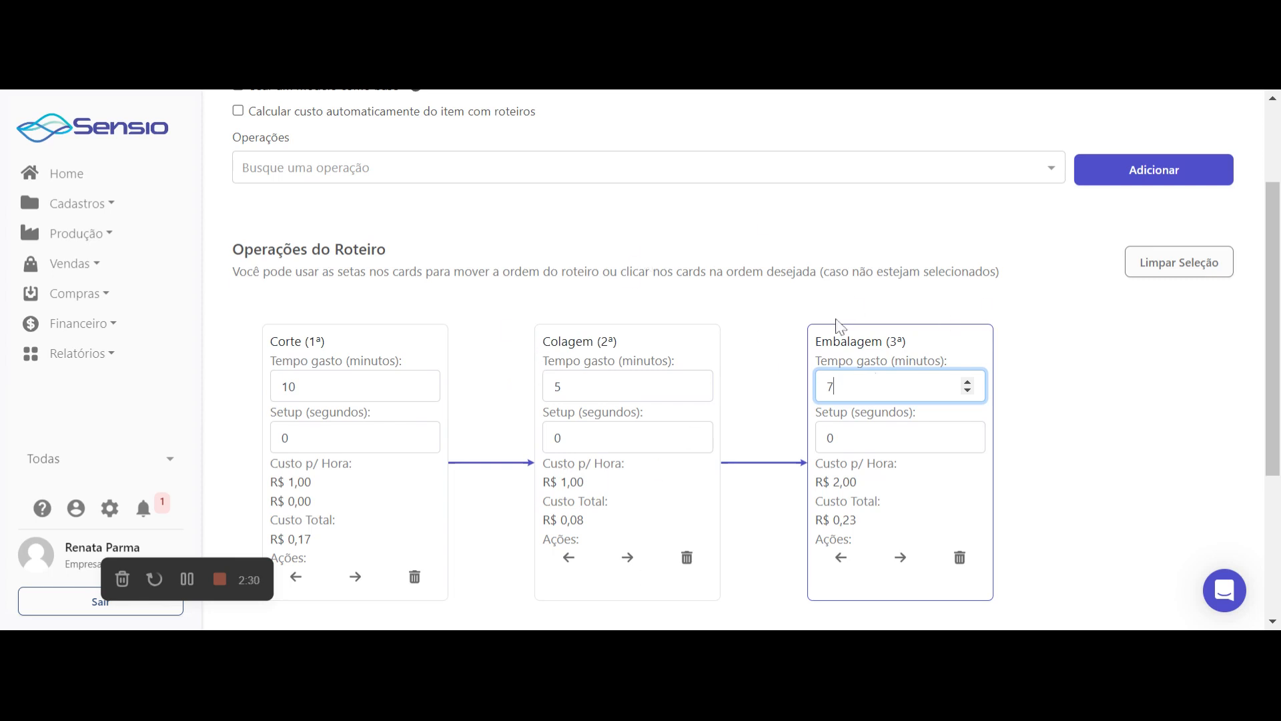
scroll(1070, 363, down, 3)
click(1121, 388)
scroll(1119, 486, down, 2)
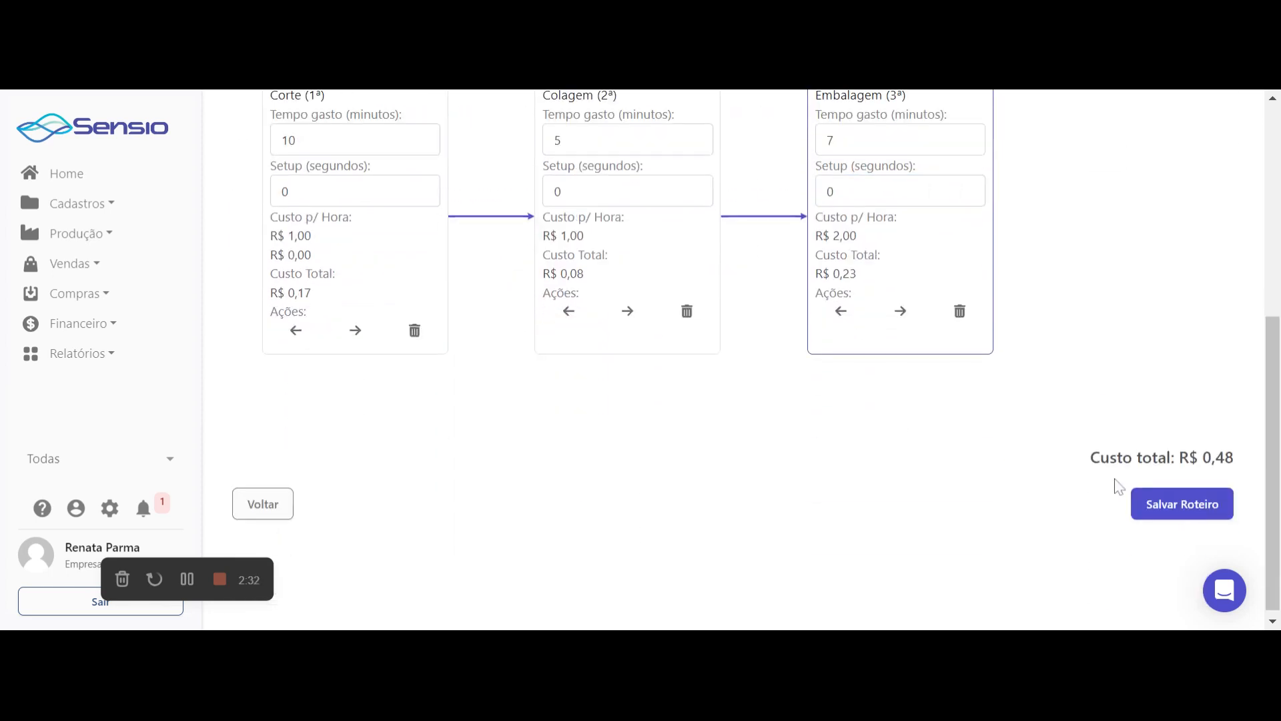
click(1165, 504)
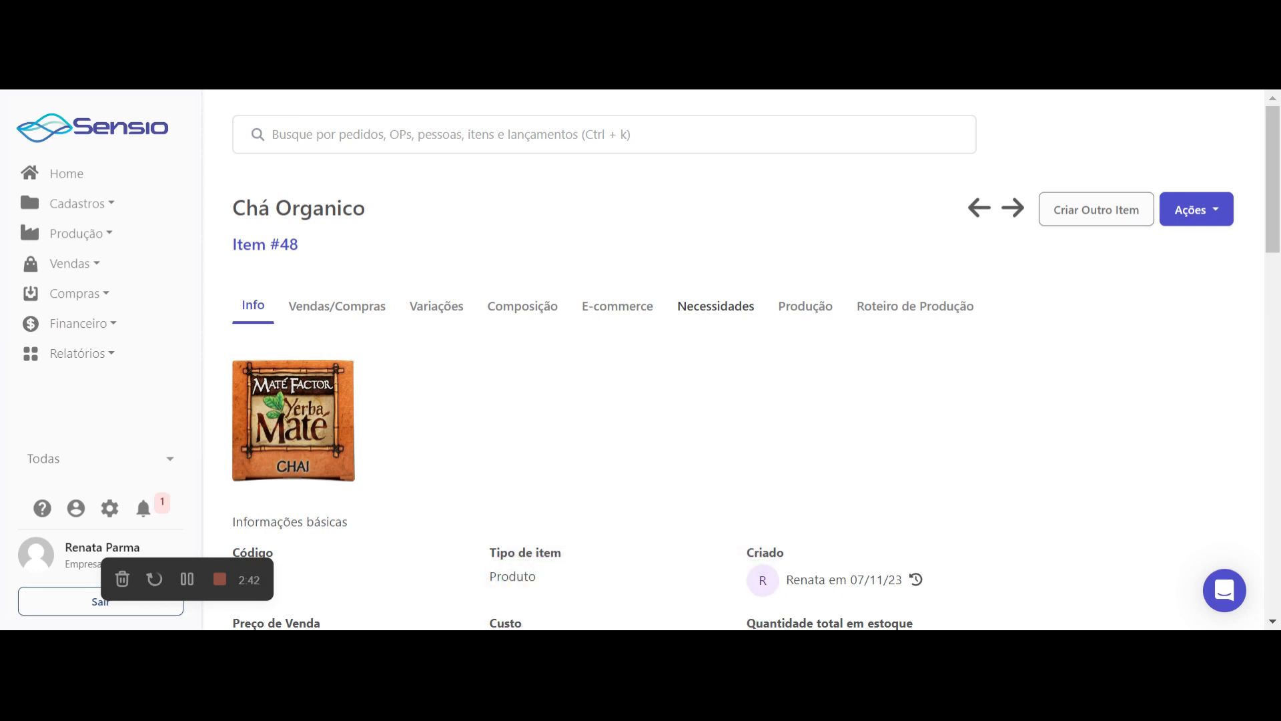
Step: Review the saved production routing and the composition tree of the item Chá Organico
click(921, 313)
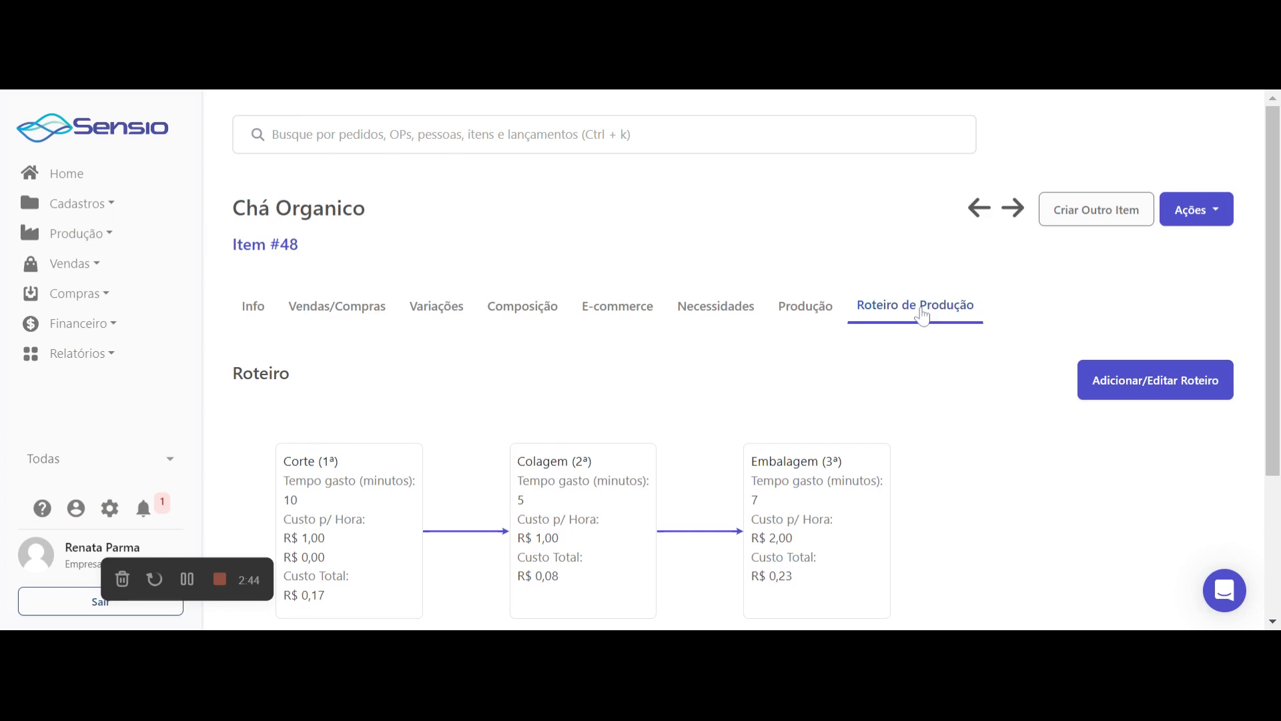
click(504, 322)
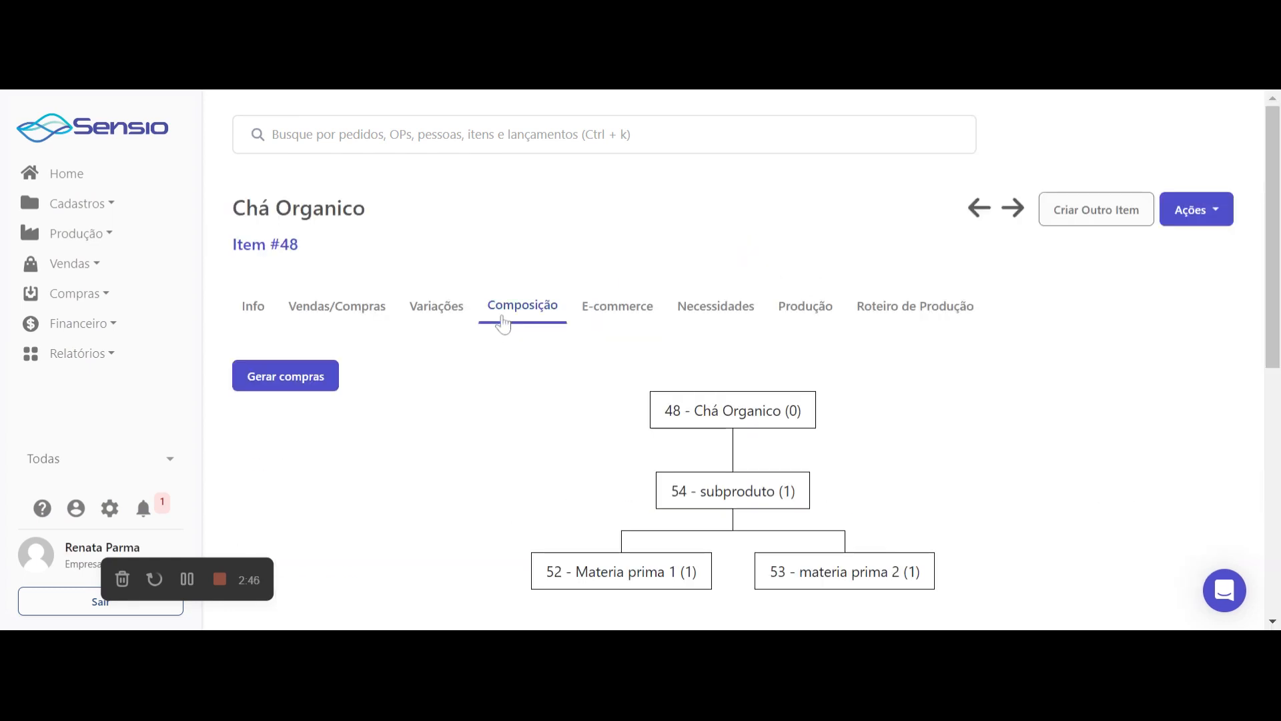
Step: Open the Campos Personalizados registry and look through the remaining registration options, from Variações to Importar dados
click(72, 203)
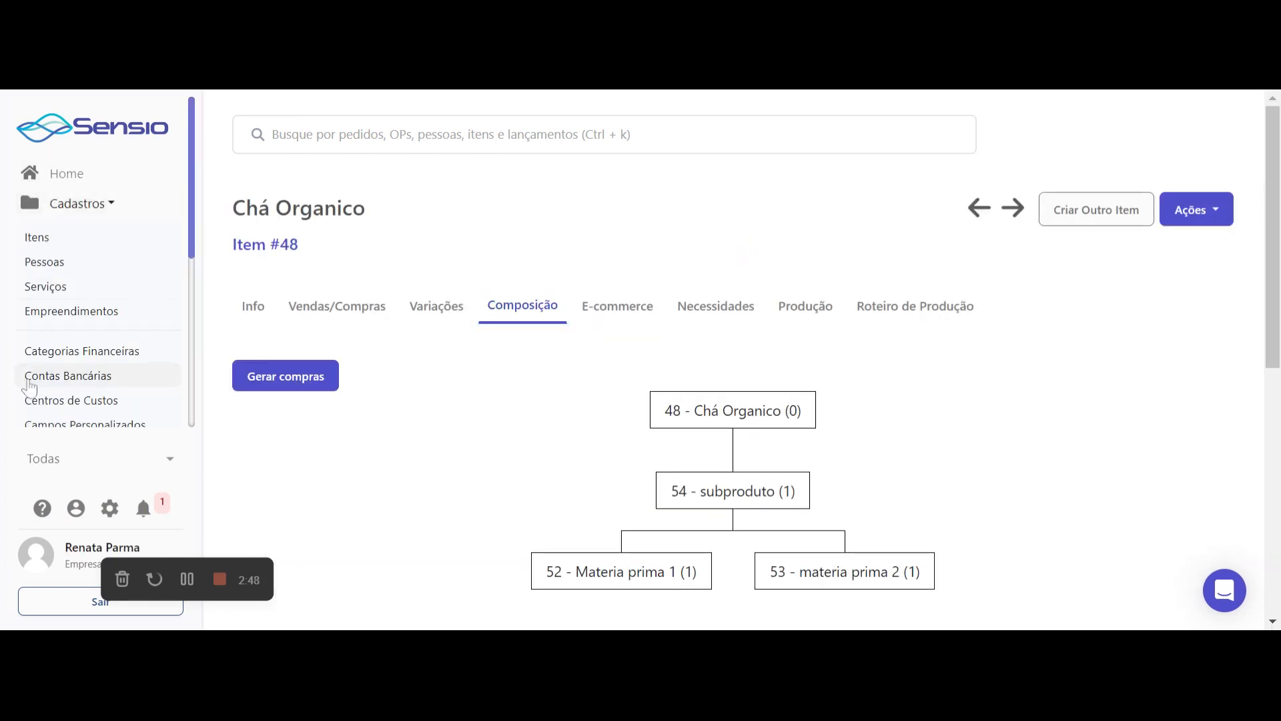
scroll(95, 379, down, 2)
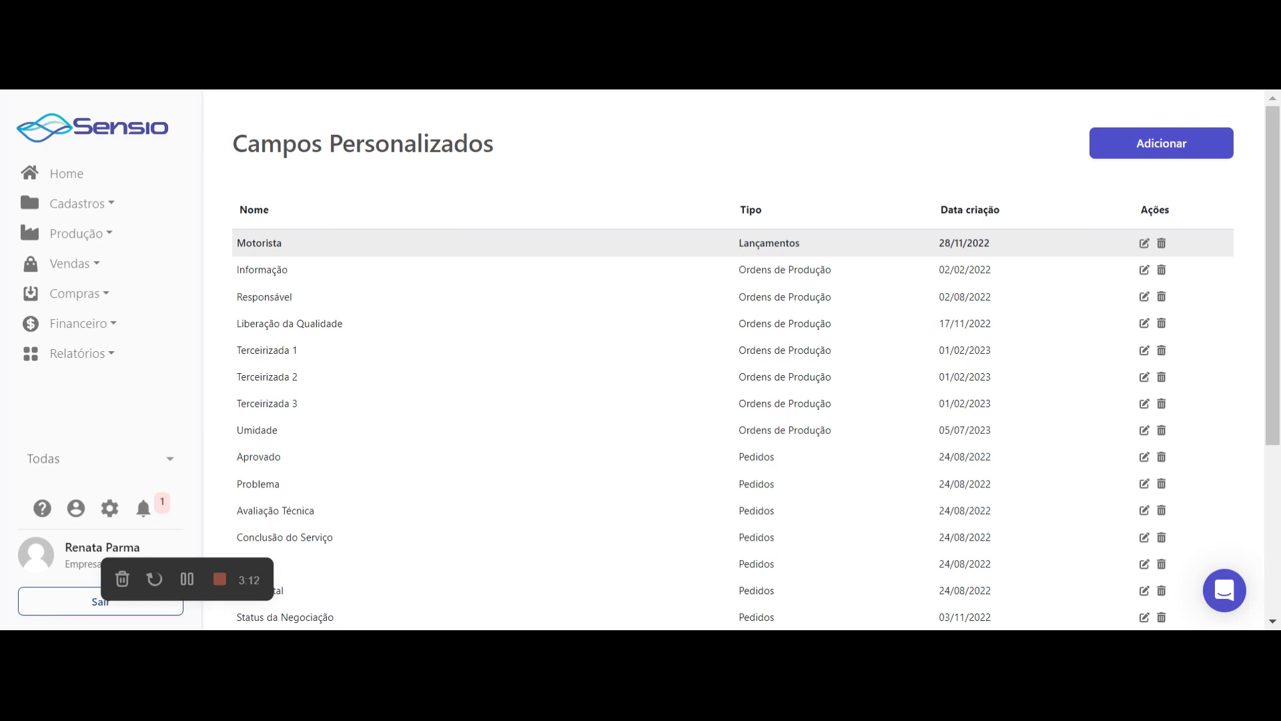
click(119, 206)
scroll(96, 331, down, 2)
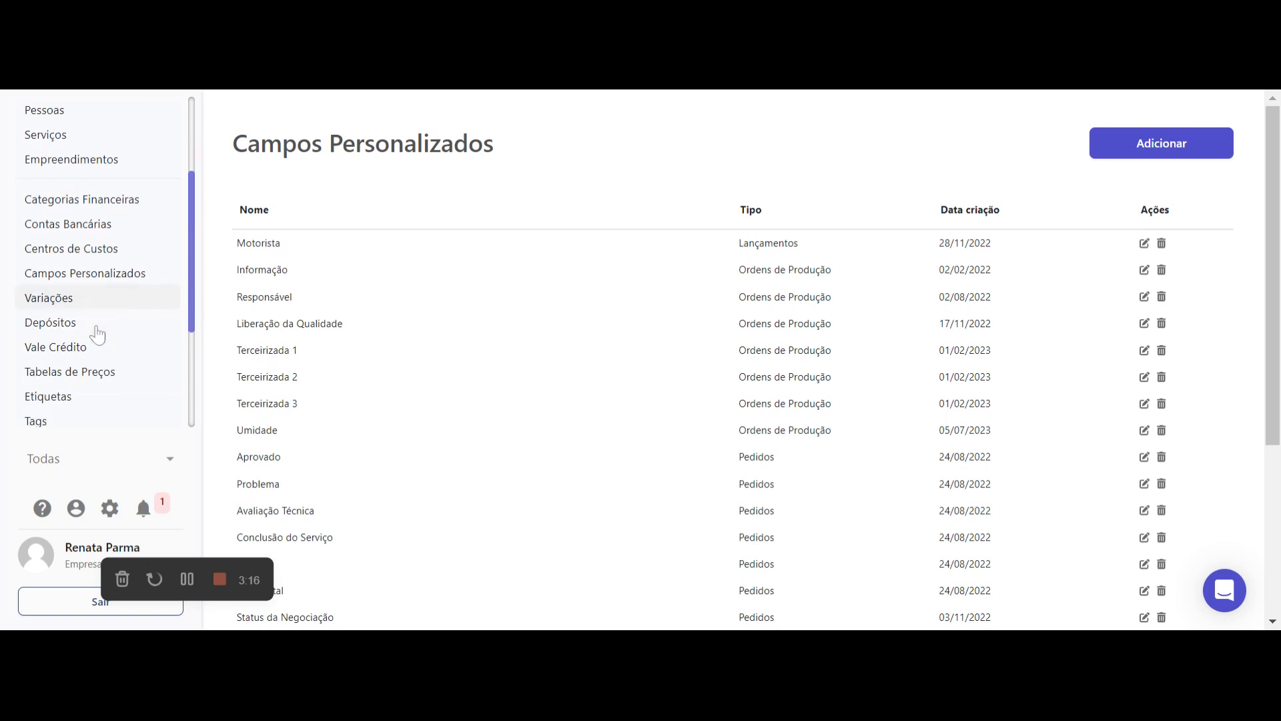
scroll(96, 334, down, 3)
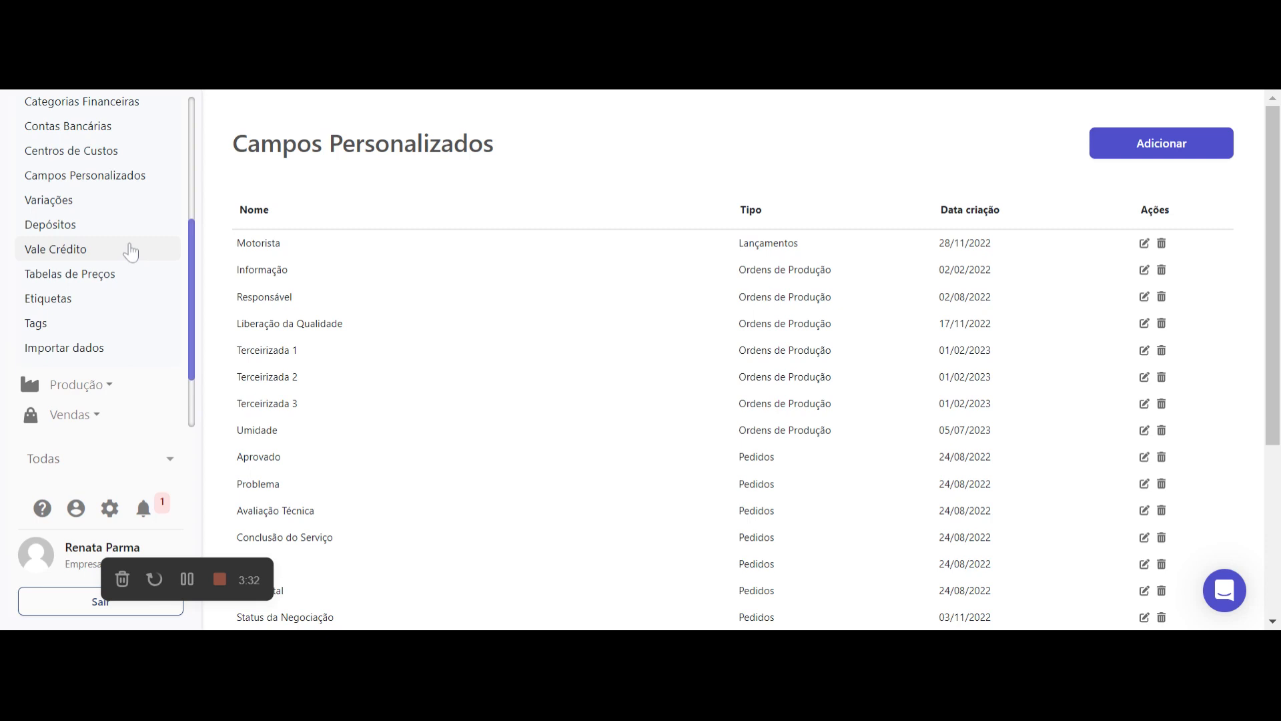
scroll(131, 251, up, 2)
scroll(78, 347, down, 2)
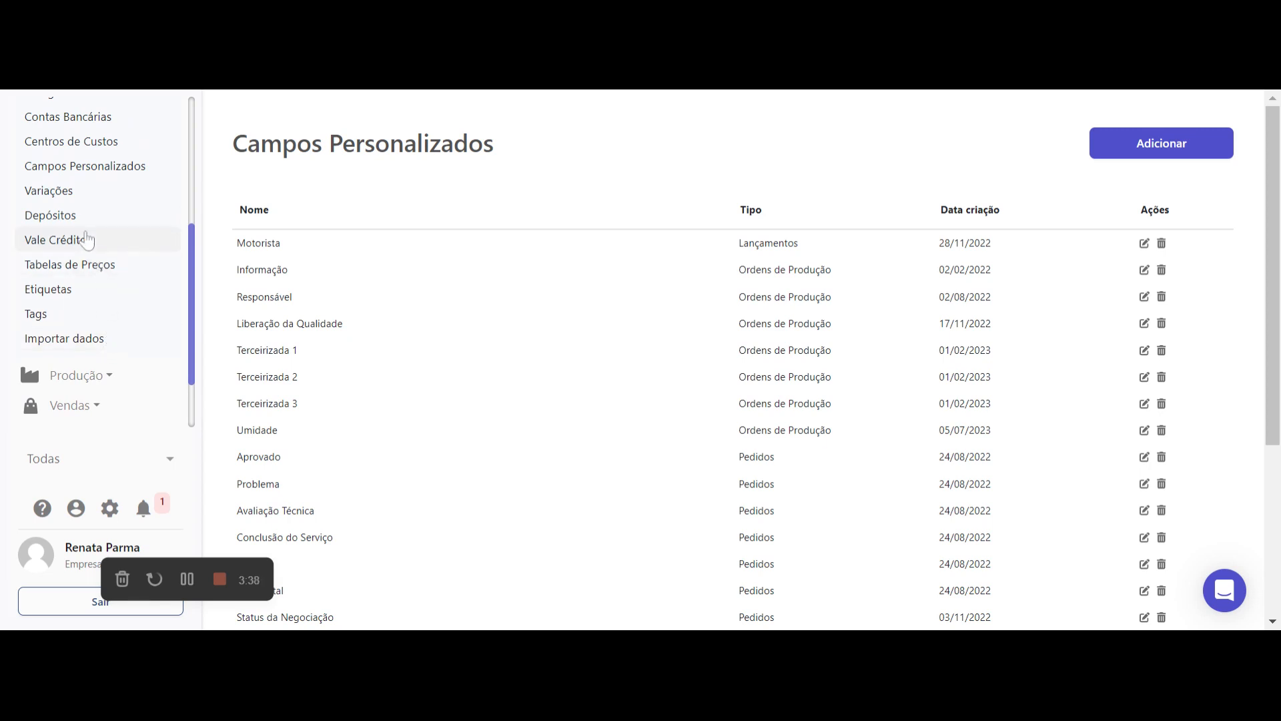
Step: View the home dashboard filtered by the company Obras and return the company filter to Todas
click(158, 467)
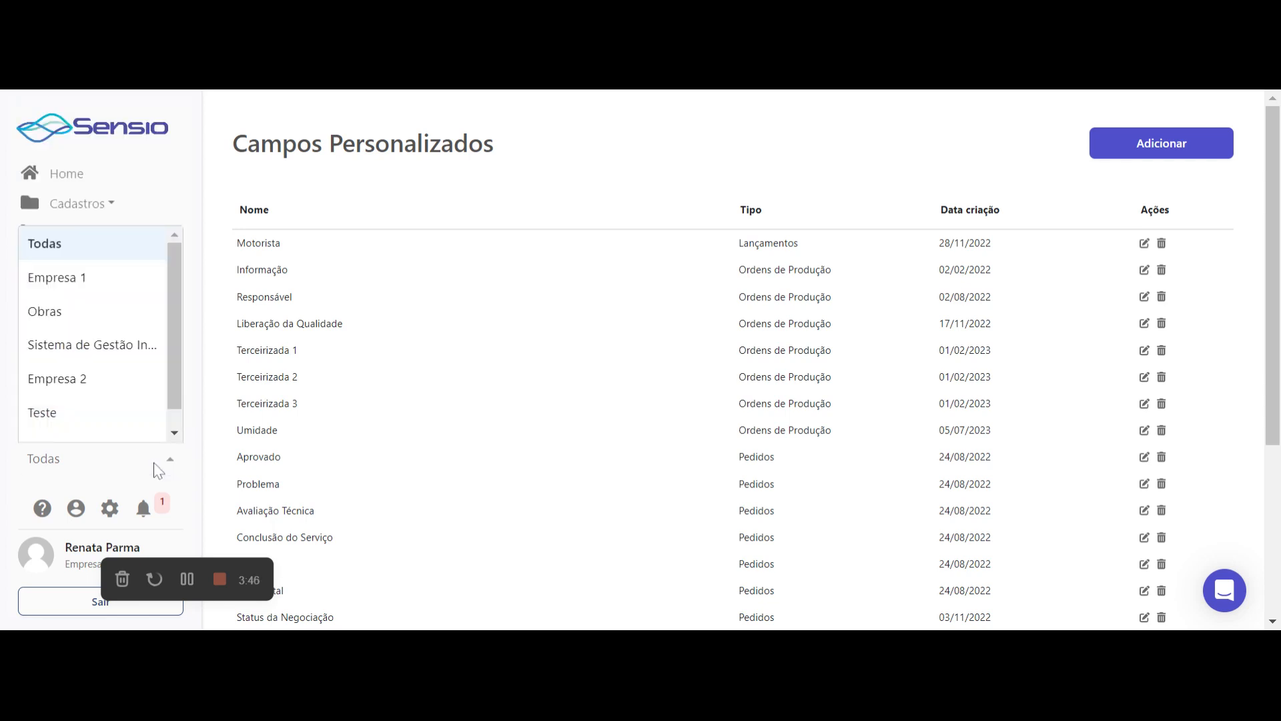
click(100, 176)
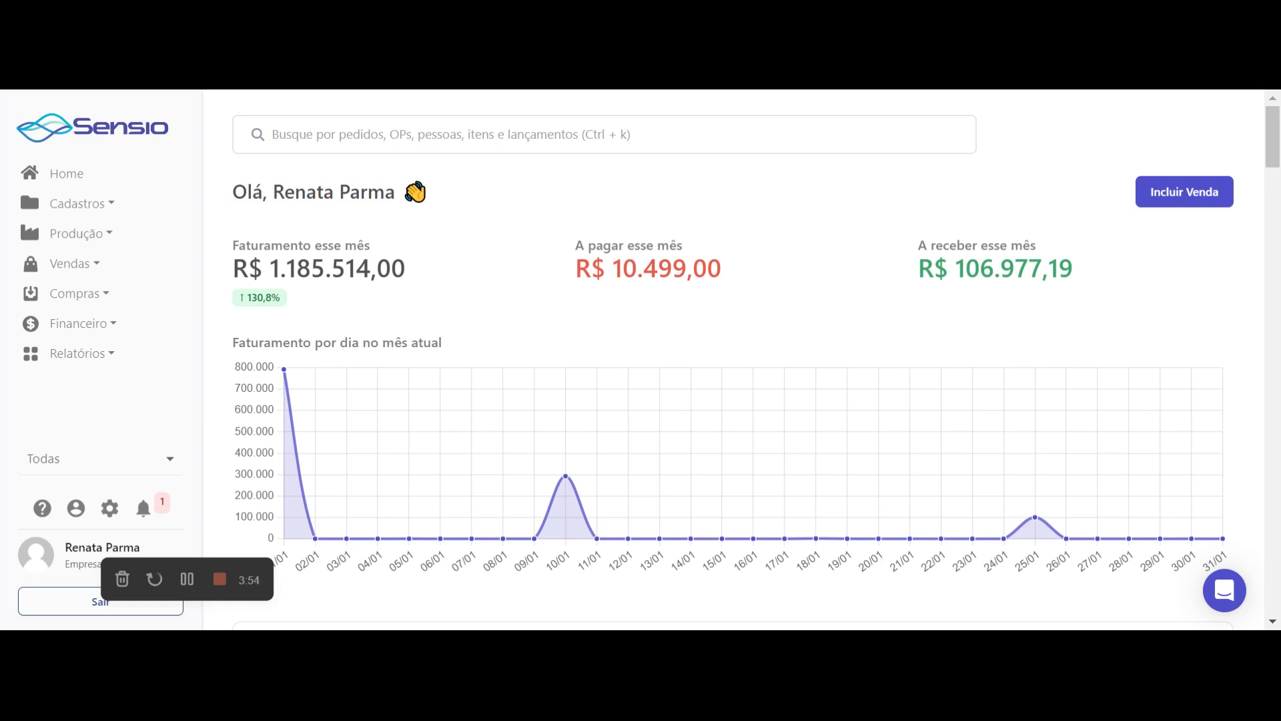
click(134, 467)
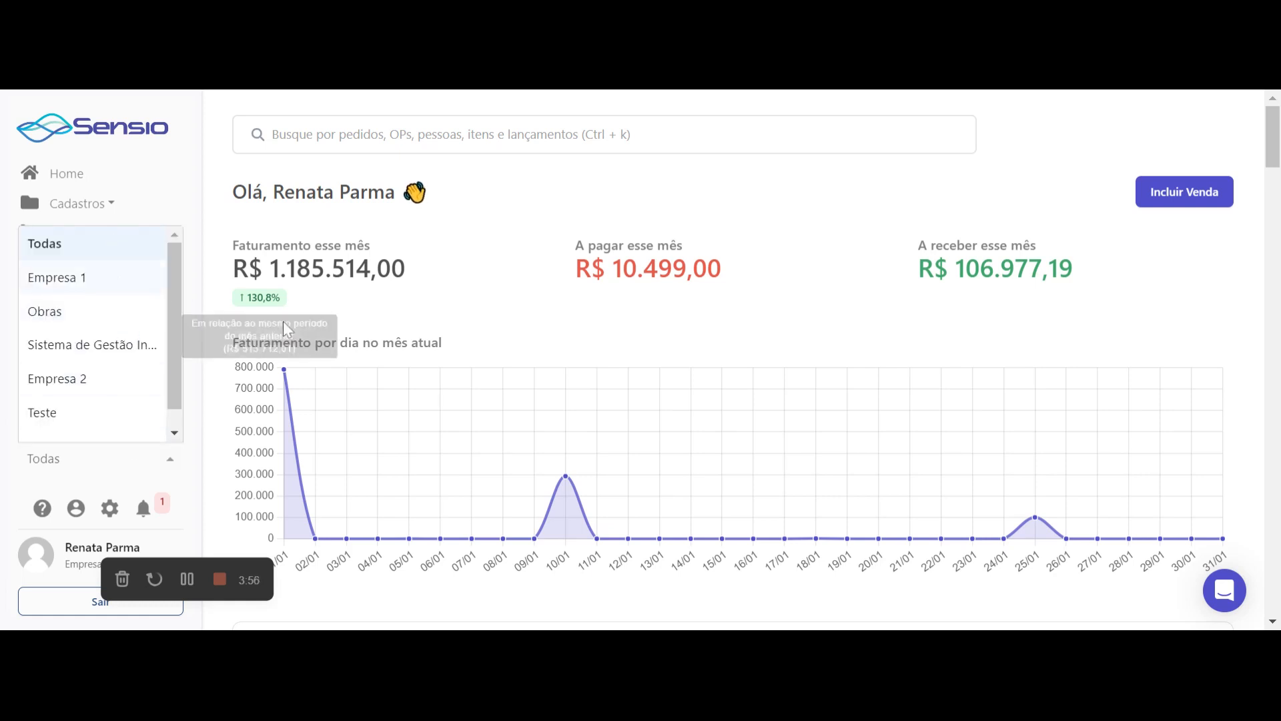
click(100, 310)
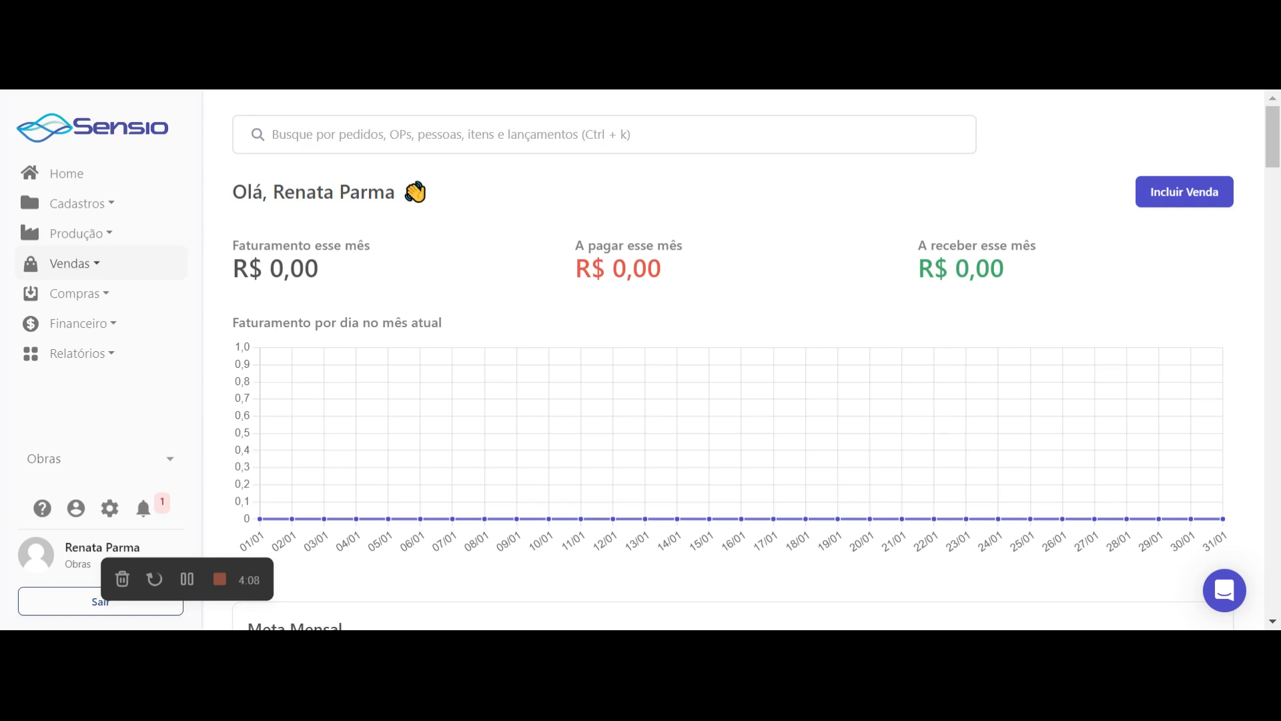
click(105, 460)
click(100, 243)
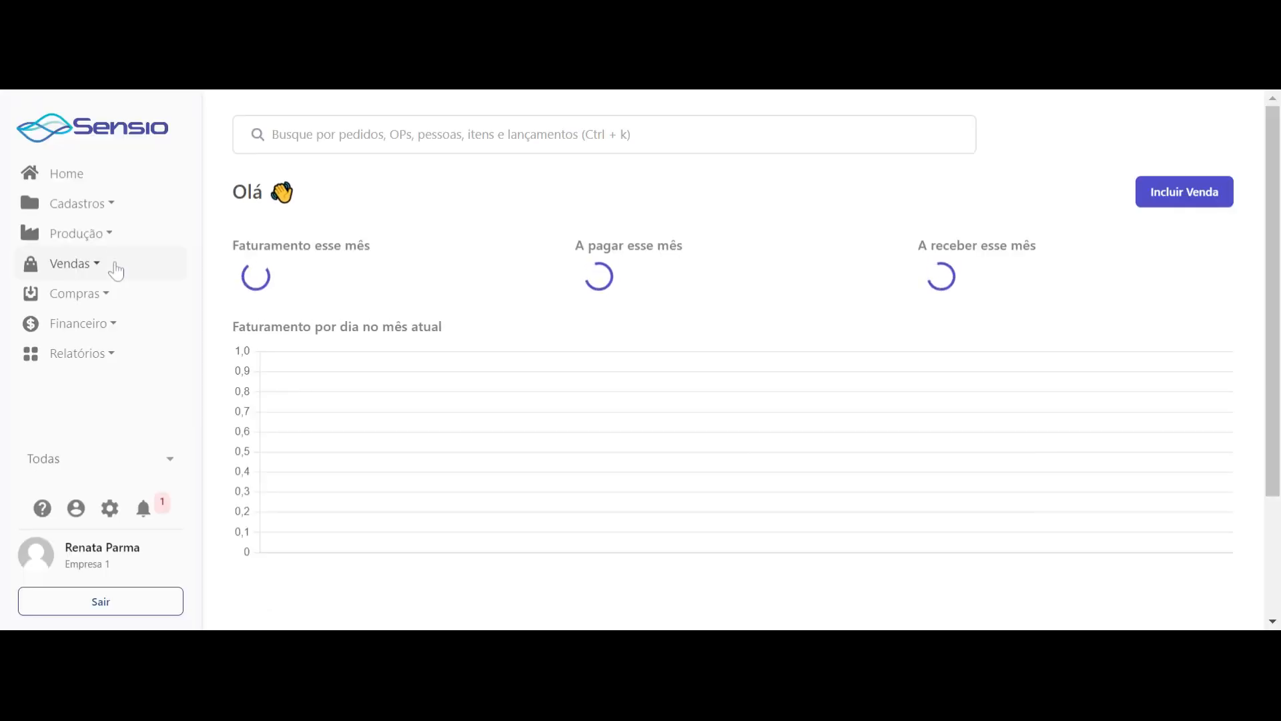
Step: Open Ordens de Produção and examine the Kanban board with its operation stages
click(93, 244)
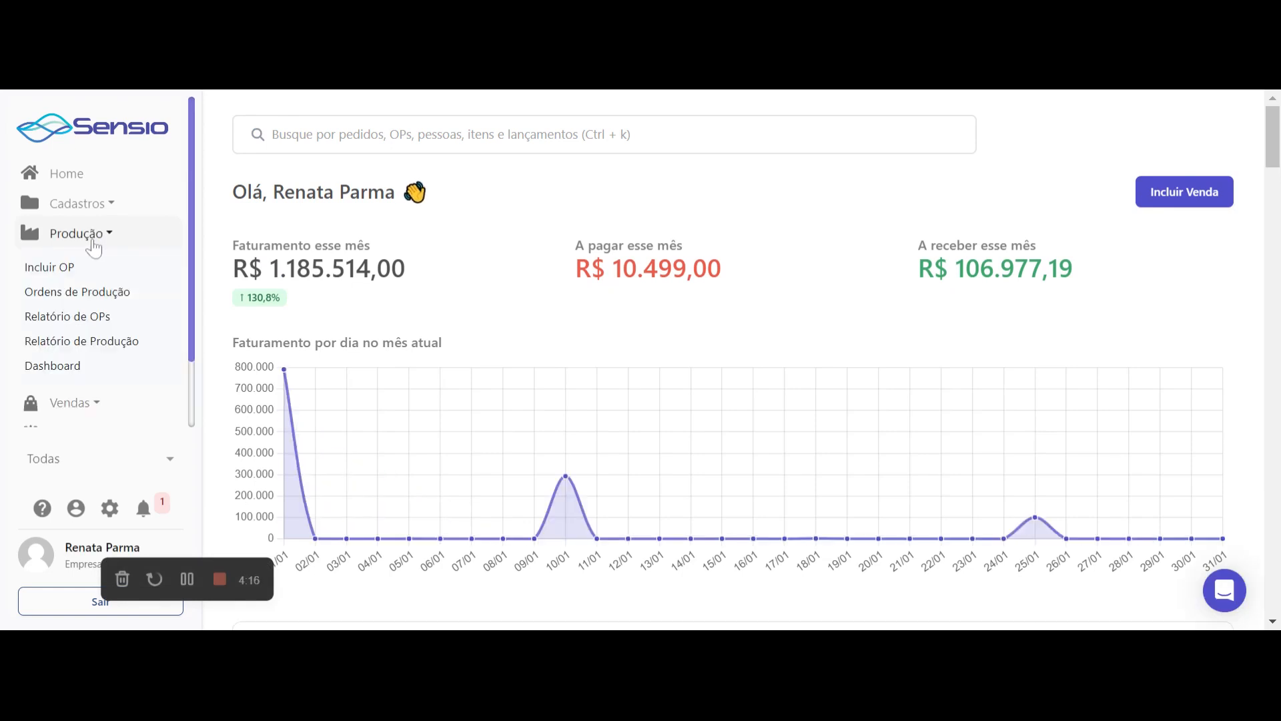
click(117, 294)
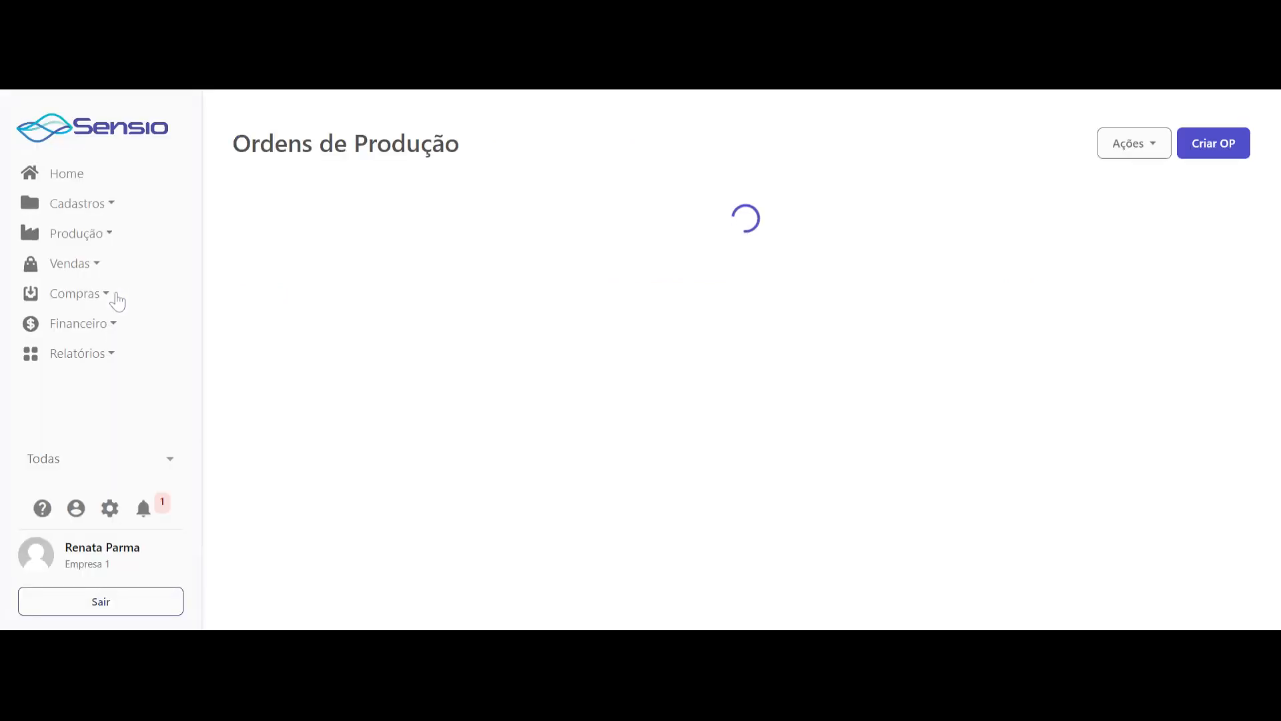
scroll(665, 319, down, 2)
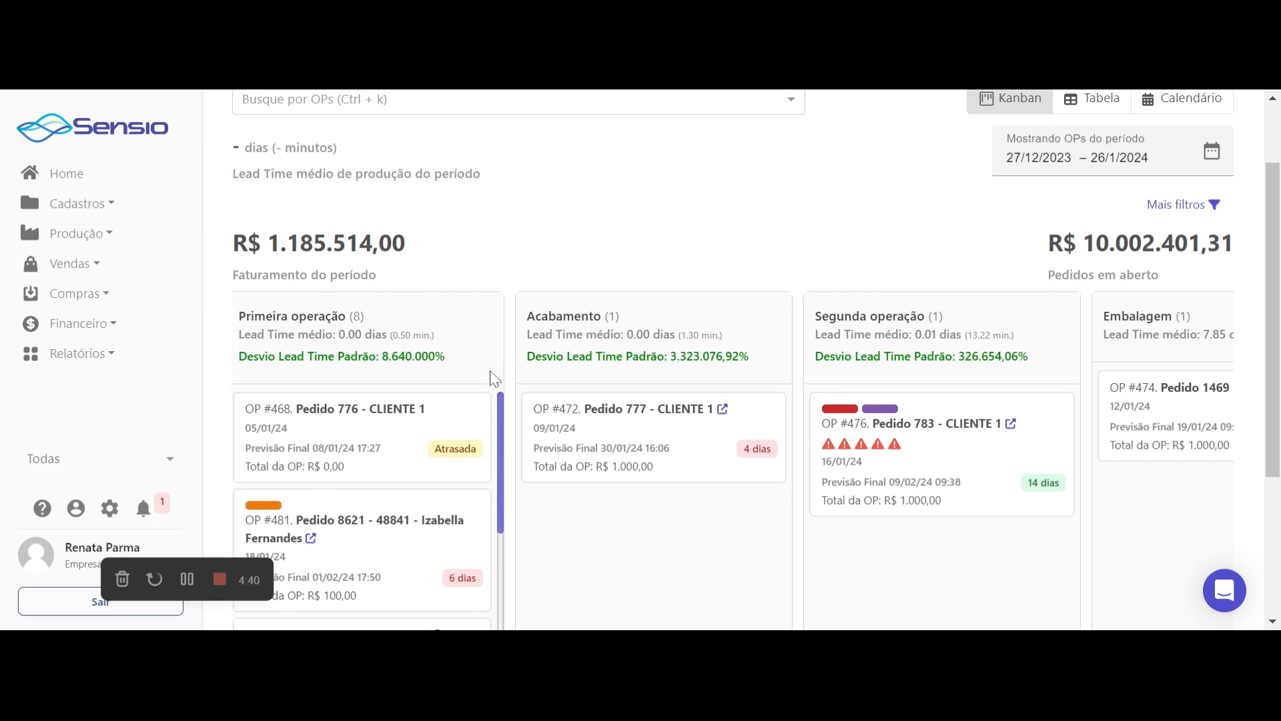
Step: Start a new sales order for the customer CLIENTE 1
click(93, 264)
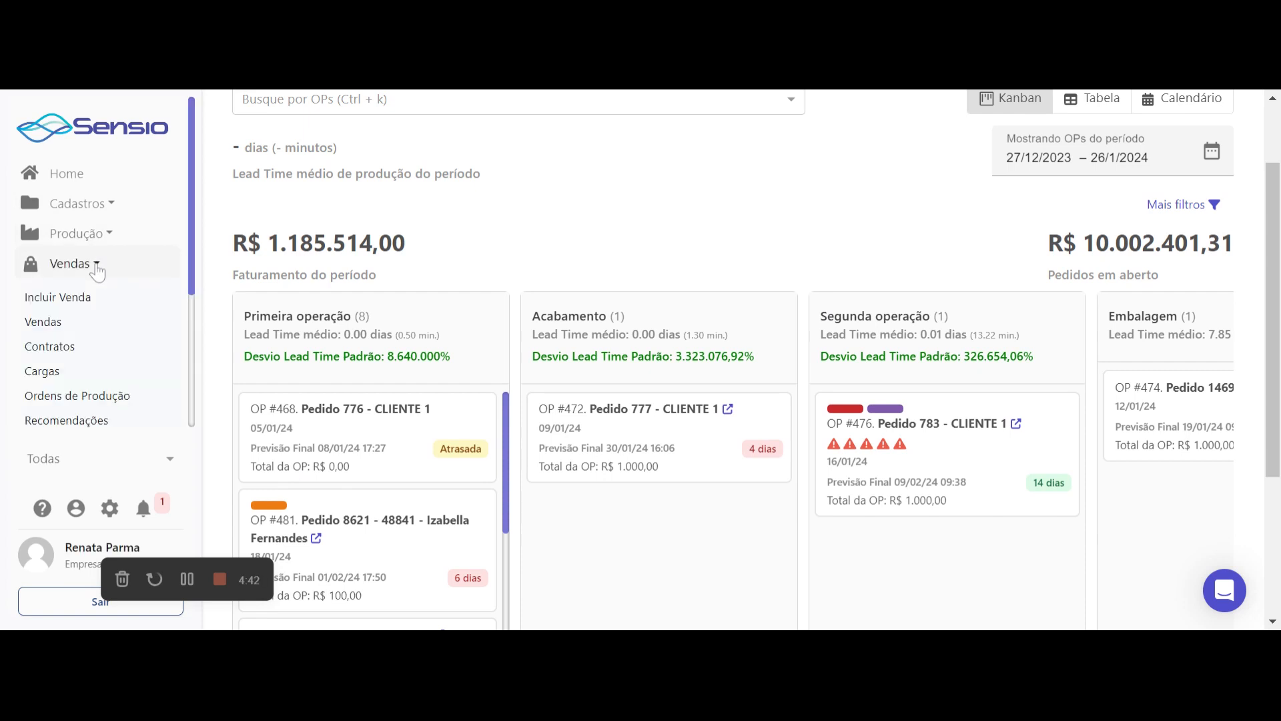
click(85, 300)
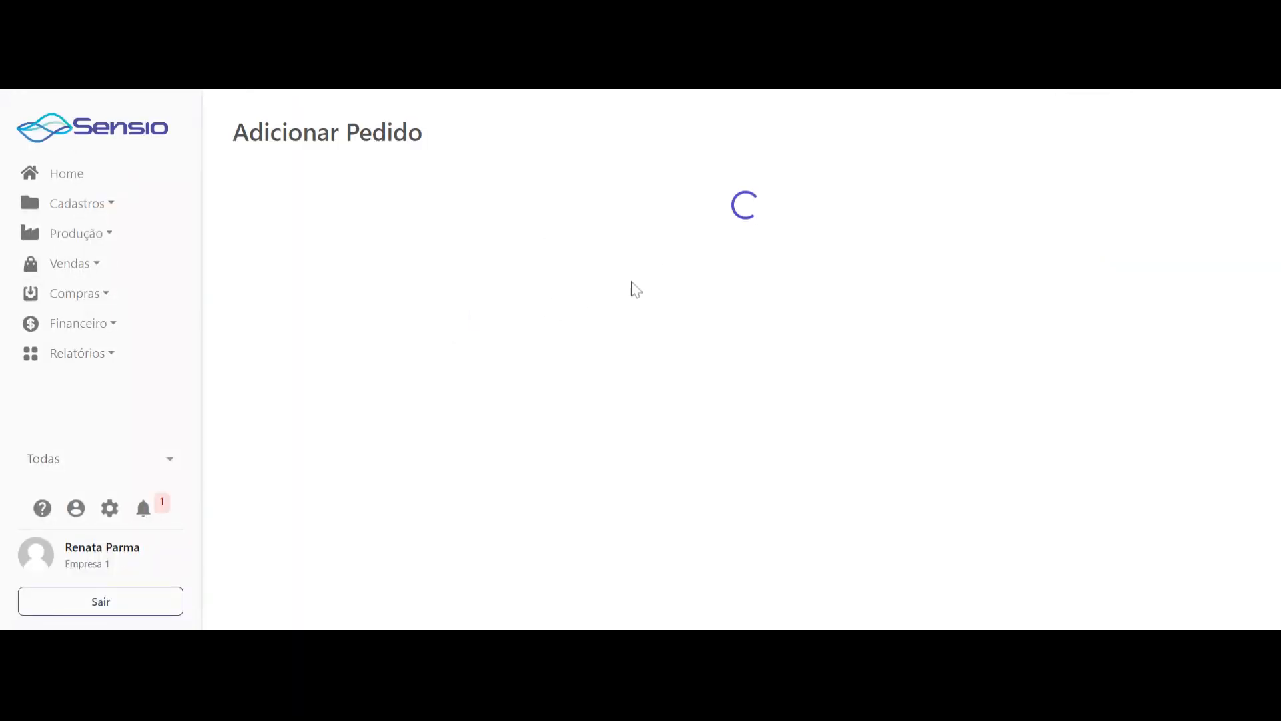
click(480, 240)
click(461, 267)
Step: Find the item Chá Organico and add 1 unit at R$ 20,00 to the sales order
scroll(463, 286, down, 5)
click(416, 215)
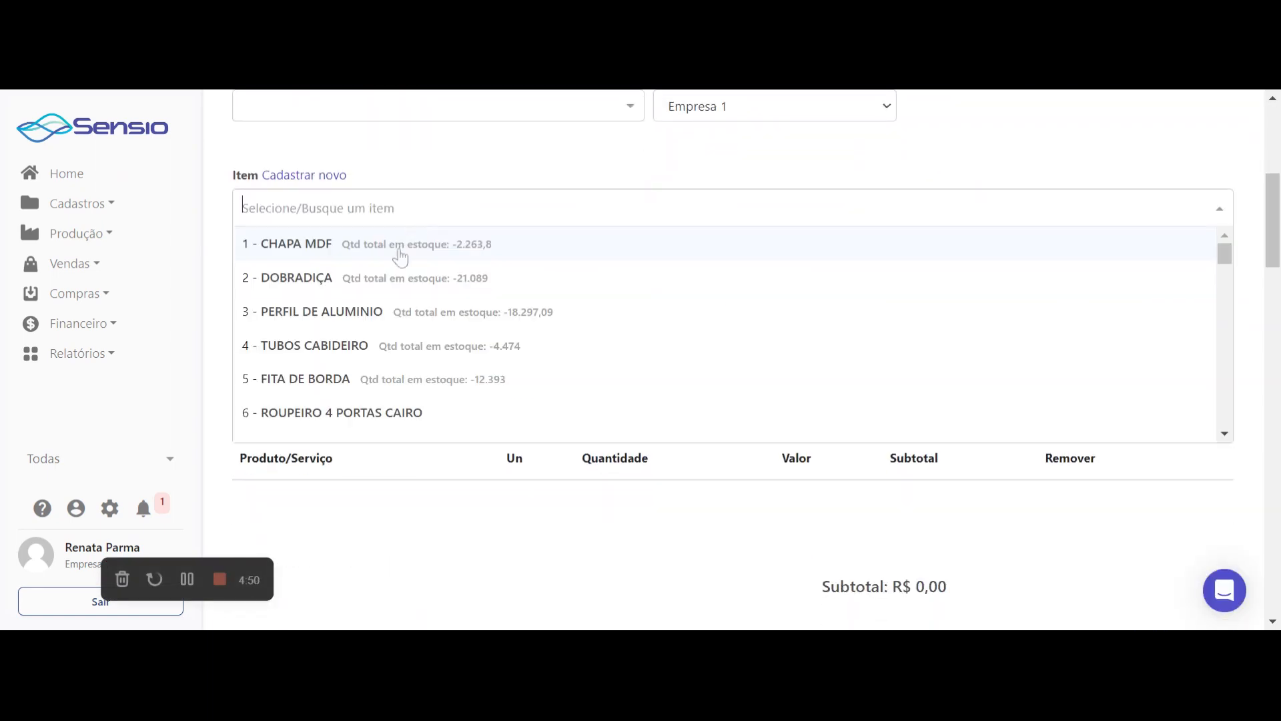
scroll(391, 316, down, 2)
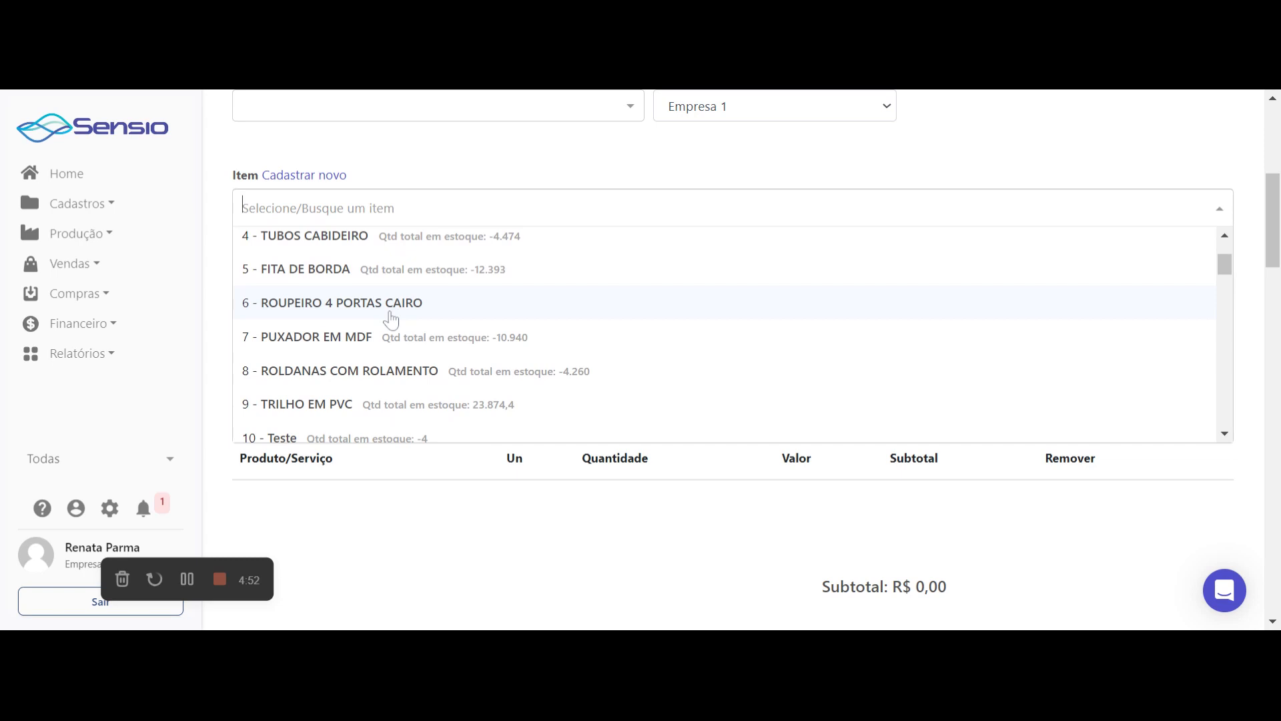
scroll(391, 319, down, 3)
text(cha)
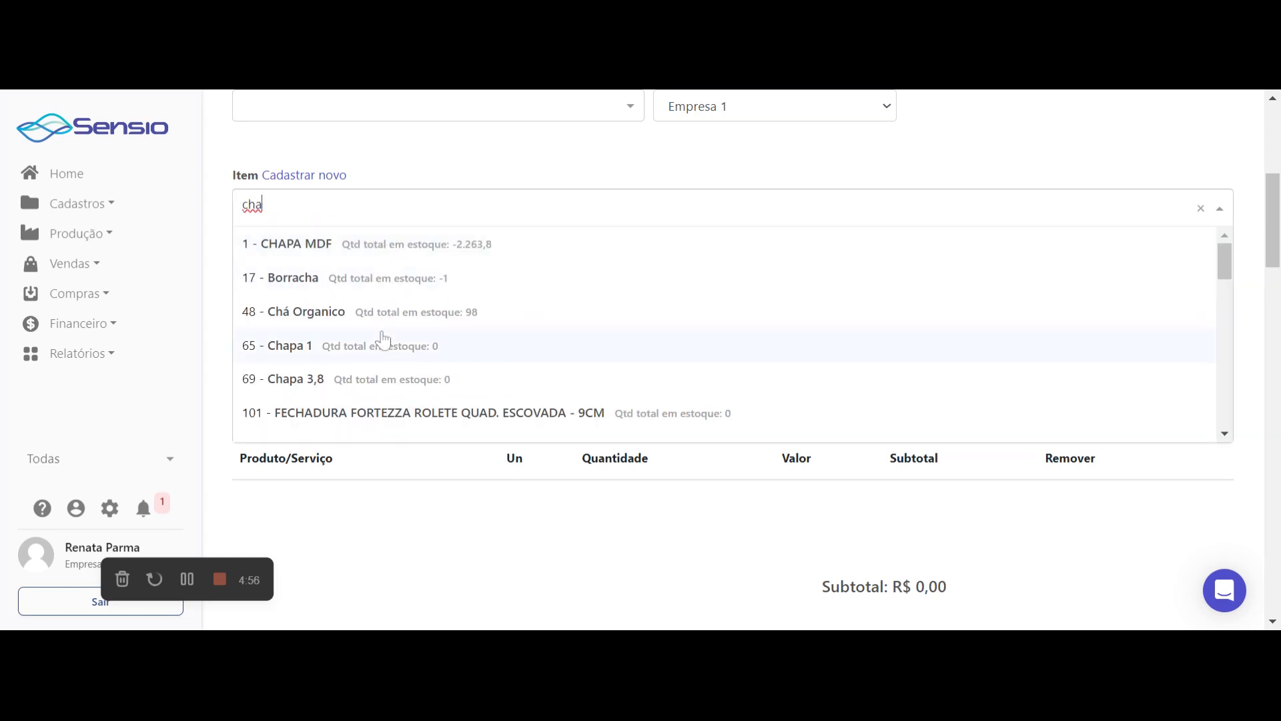
click(366, 313)
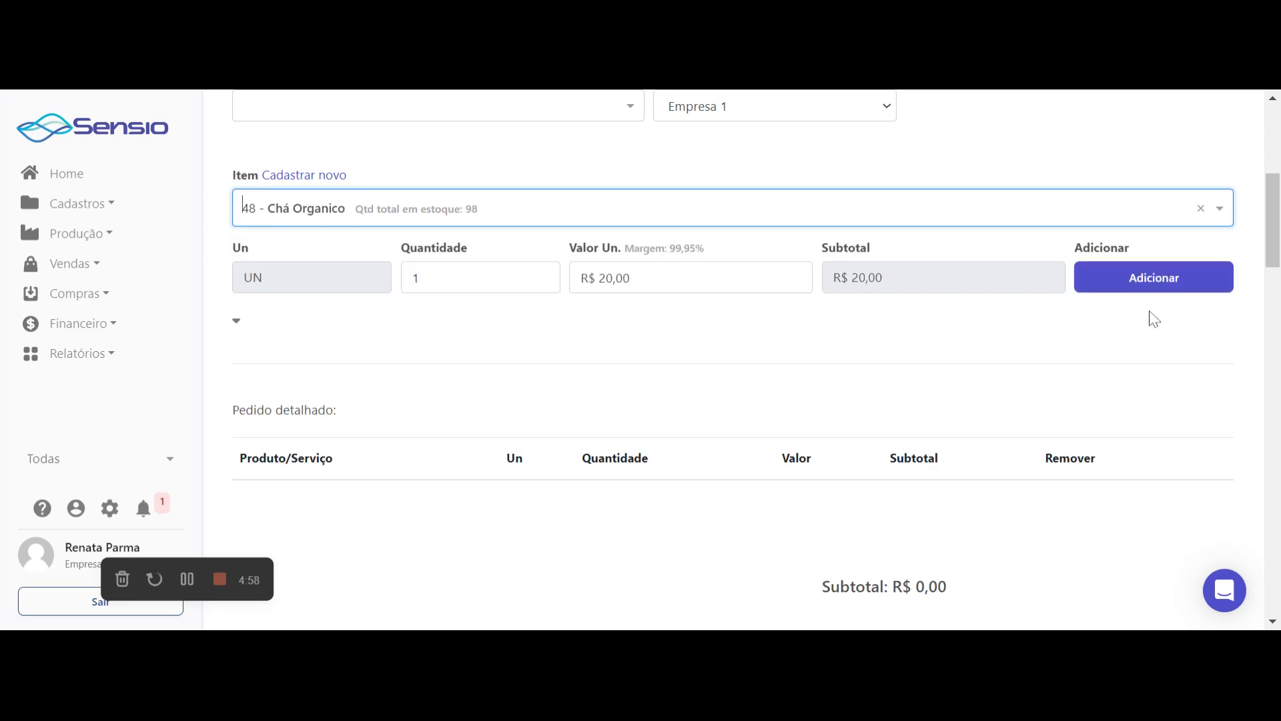
click(1138, 288)
Step: Check the filled-in sales order and save it
scroll(766, 309, down, 7)
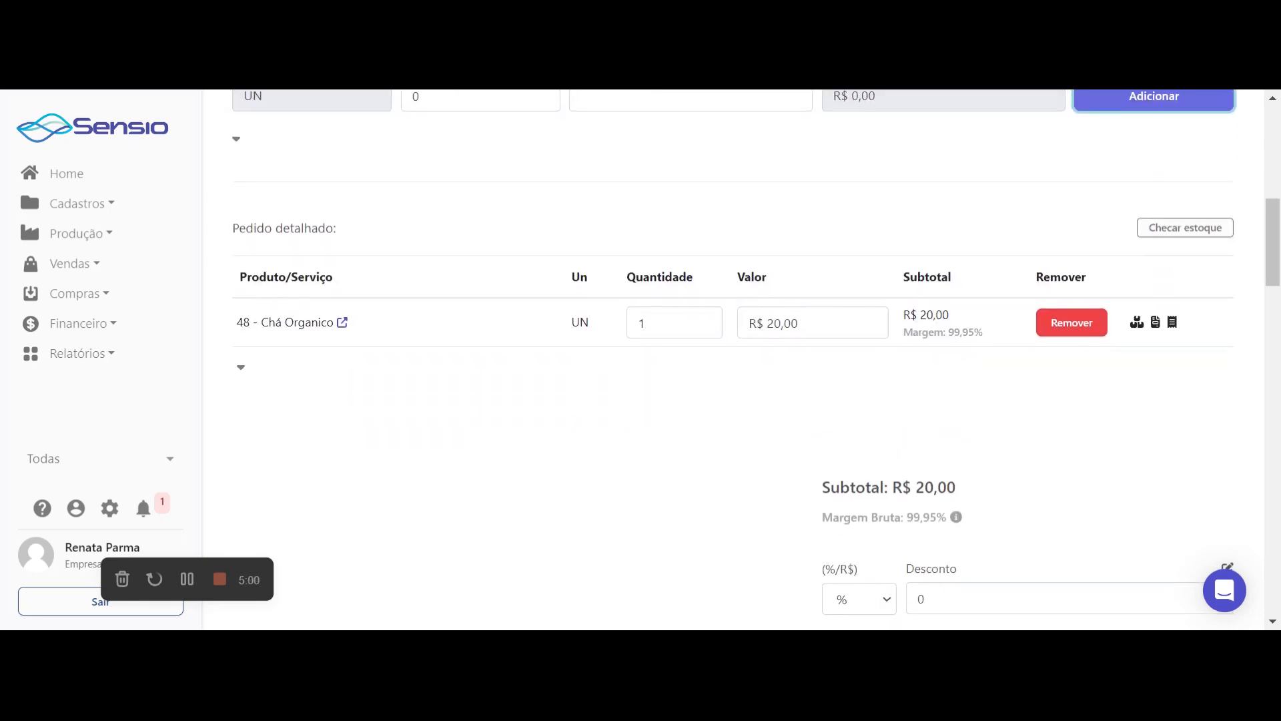
scroll(715, 285, up, 15)
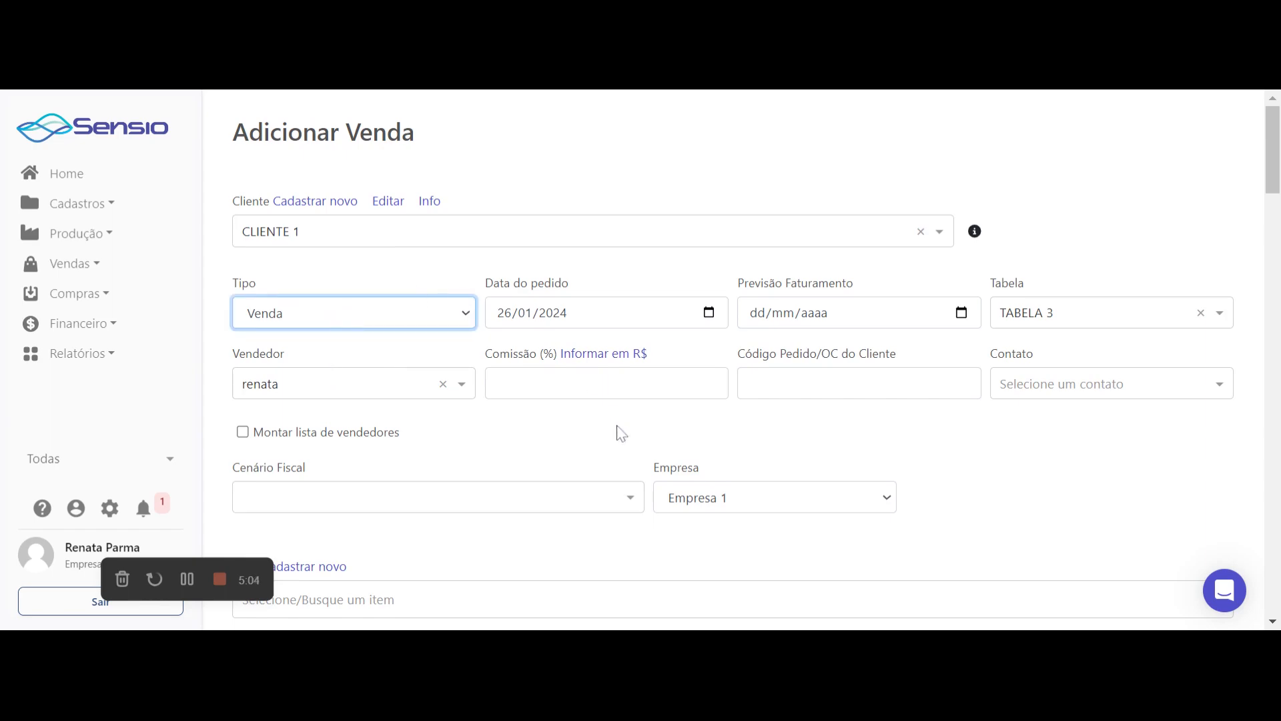
scroll(615, 432, down, 20)
click(1124, 489)
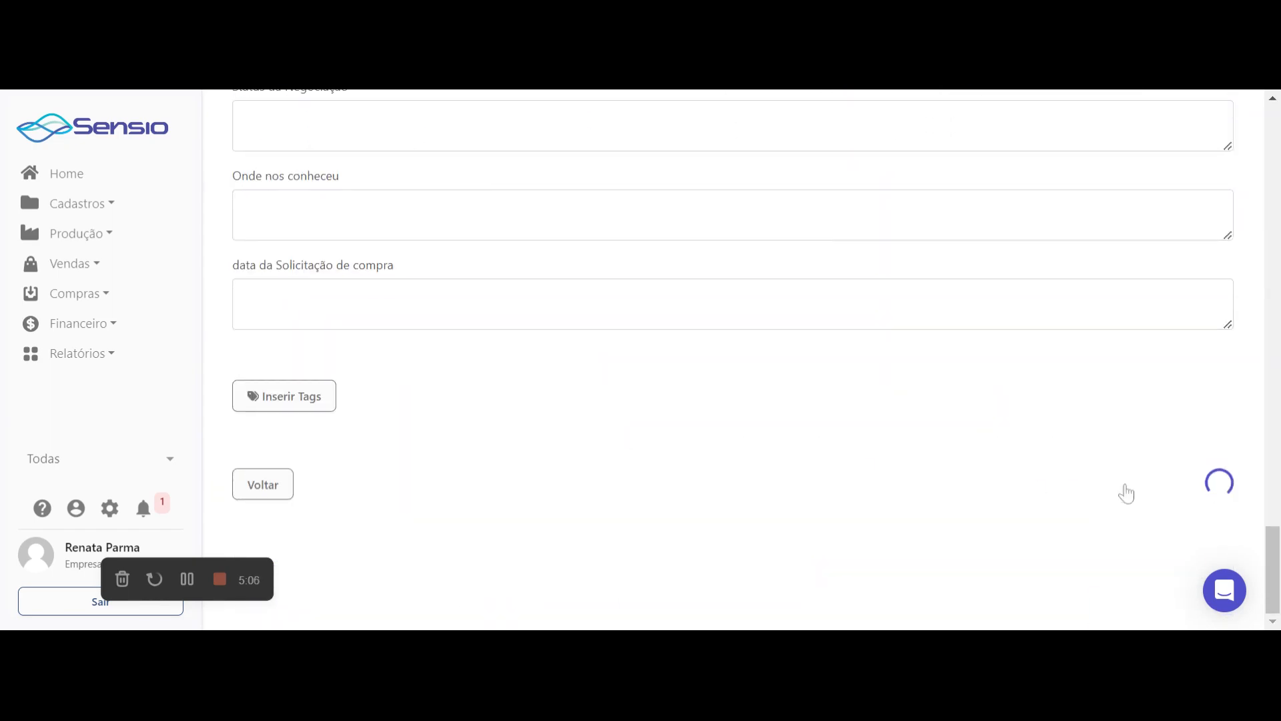
Step: Create a production order (OP) from the saved sales order
click(1207, 208)
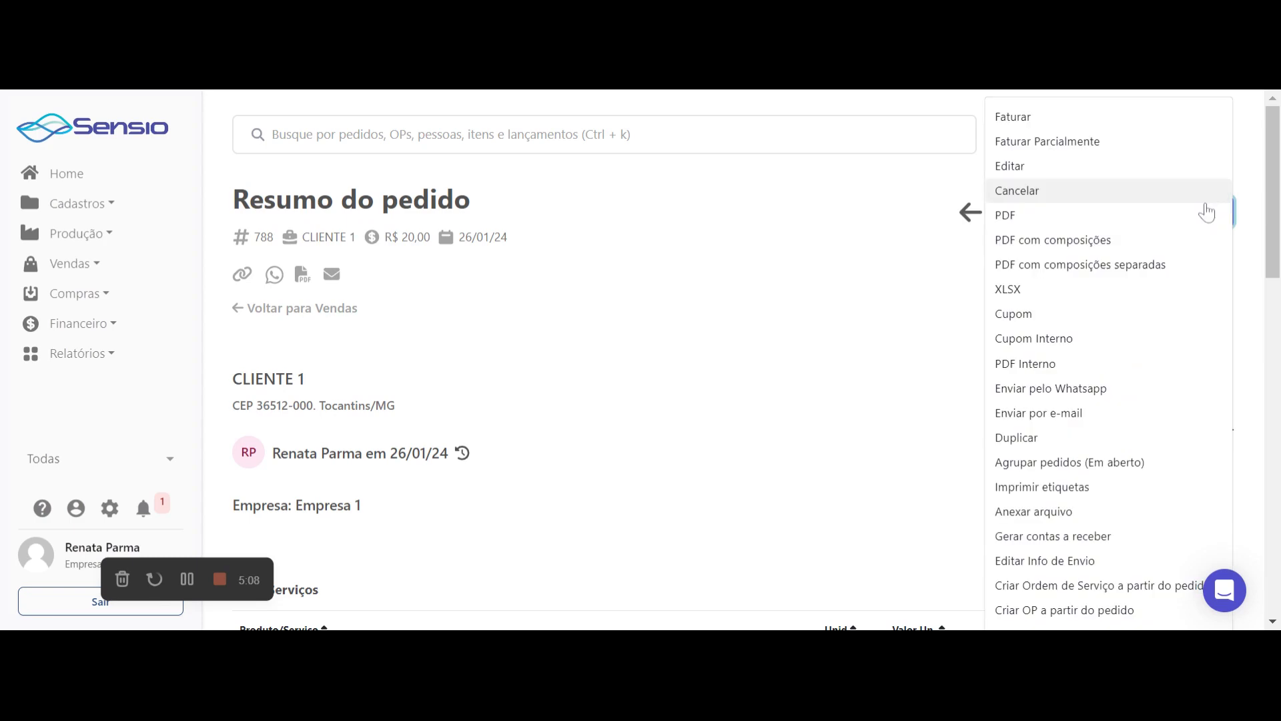
scroll(1095, 514, down, 2)
scroll(1094, 525, down, 1)
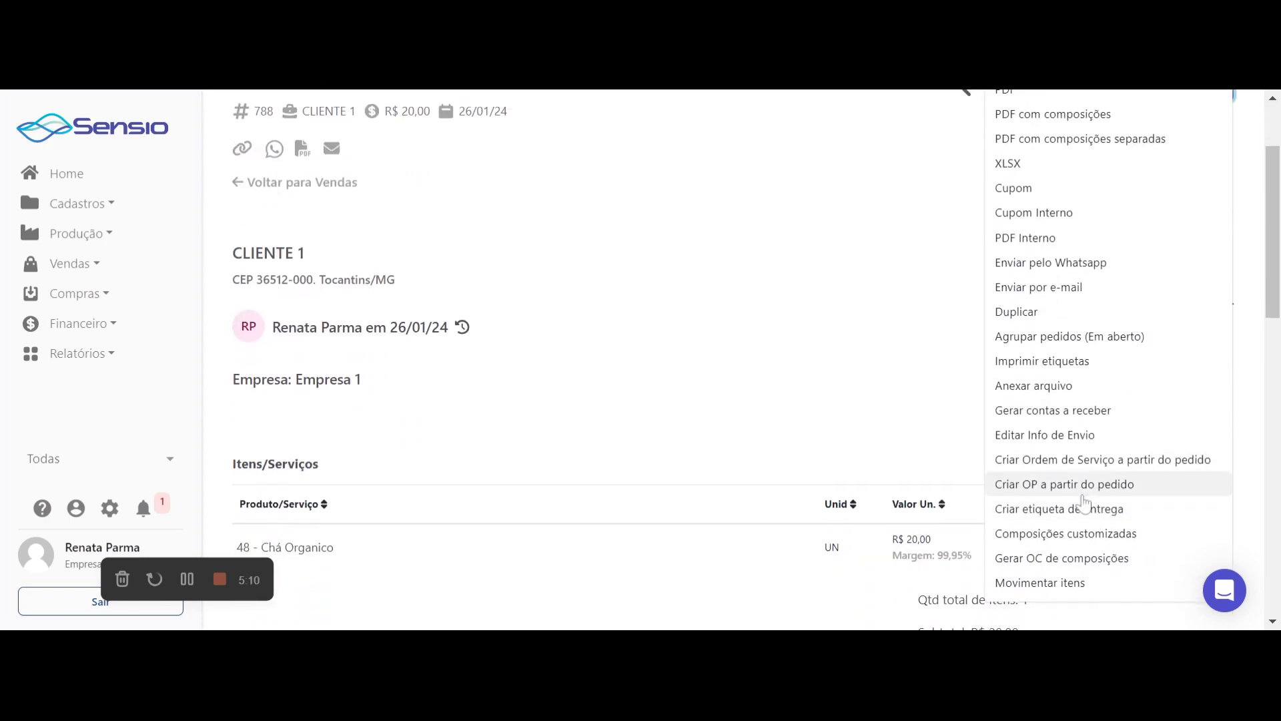
click(1082, 494)
click(802, 417)
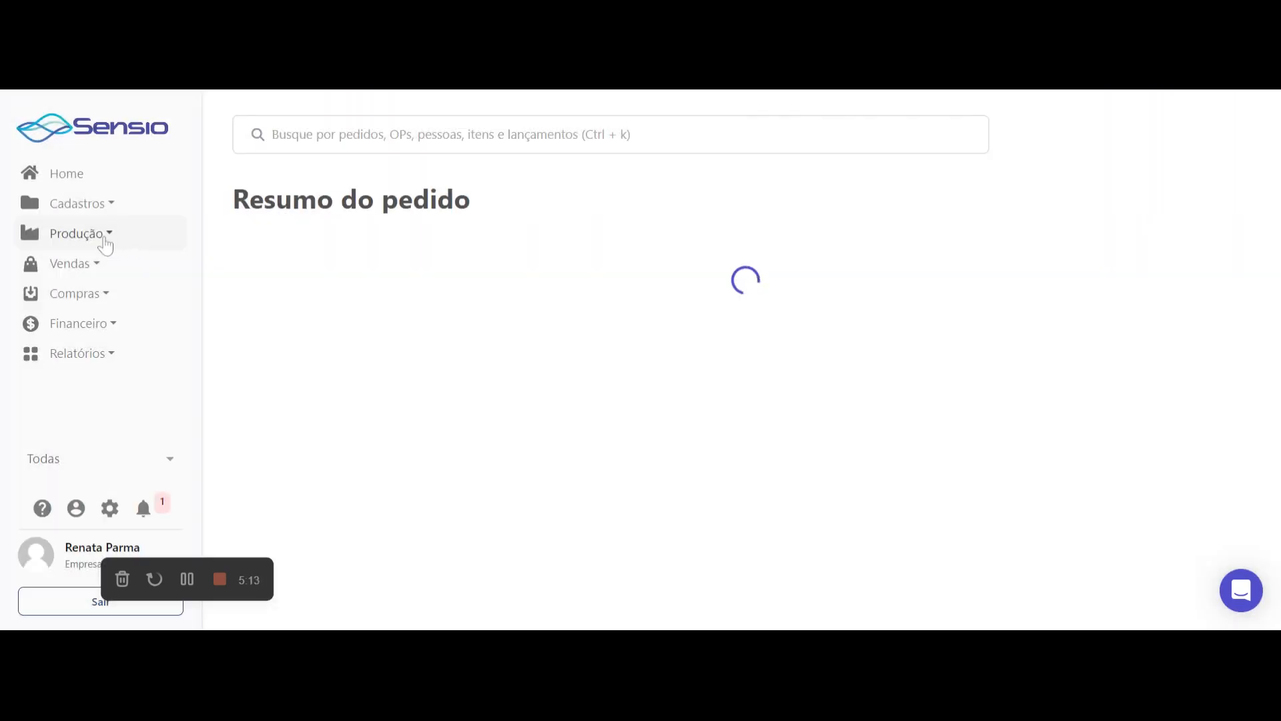
Step: Go to Ordens de Produção and open the new CLIENTE 1 production order under Primeira operação to examine its details
click(104, 242)
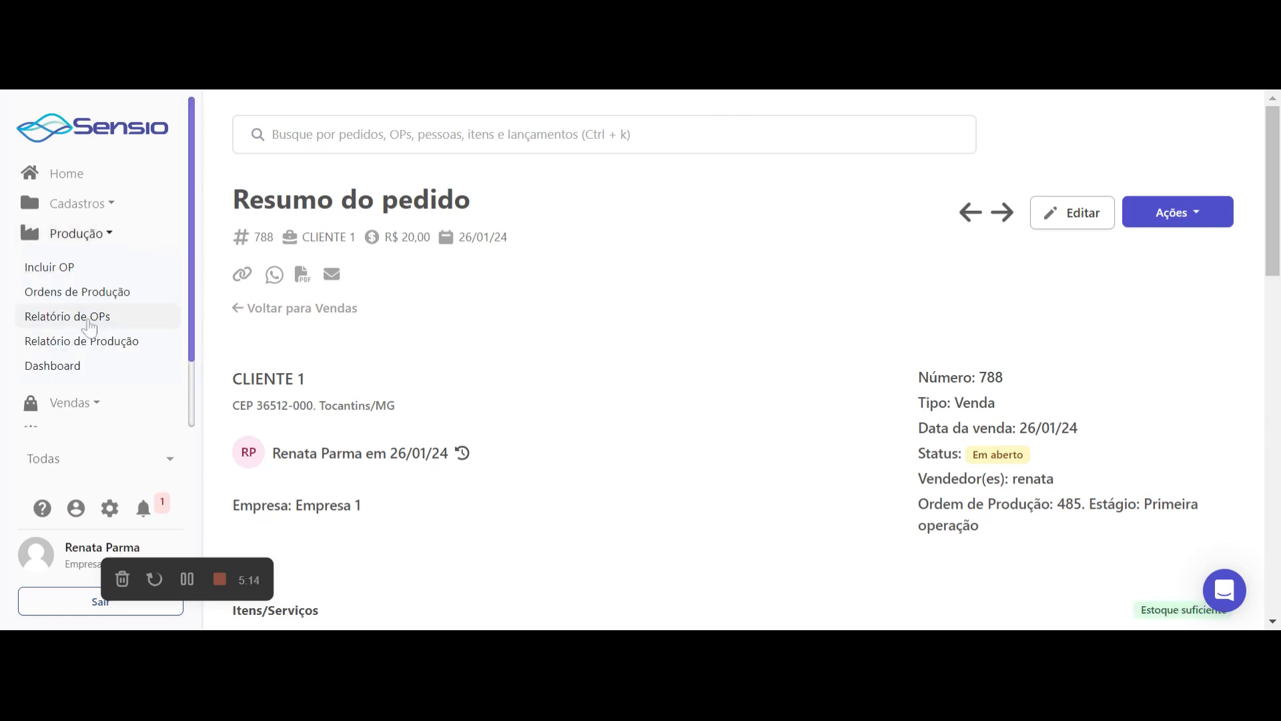
click(86, 293)
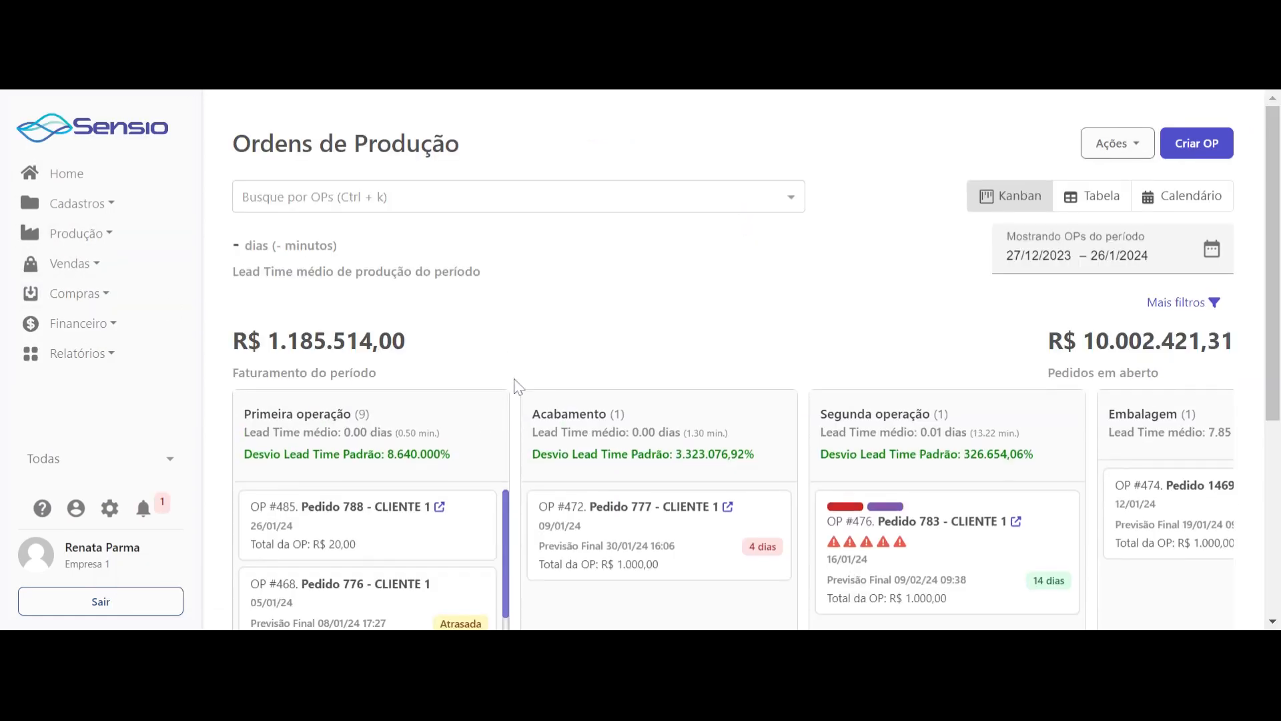
scroll(517, 386, down, 2)
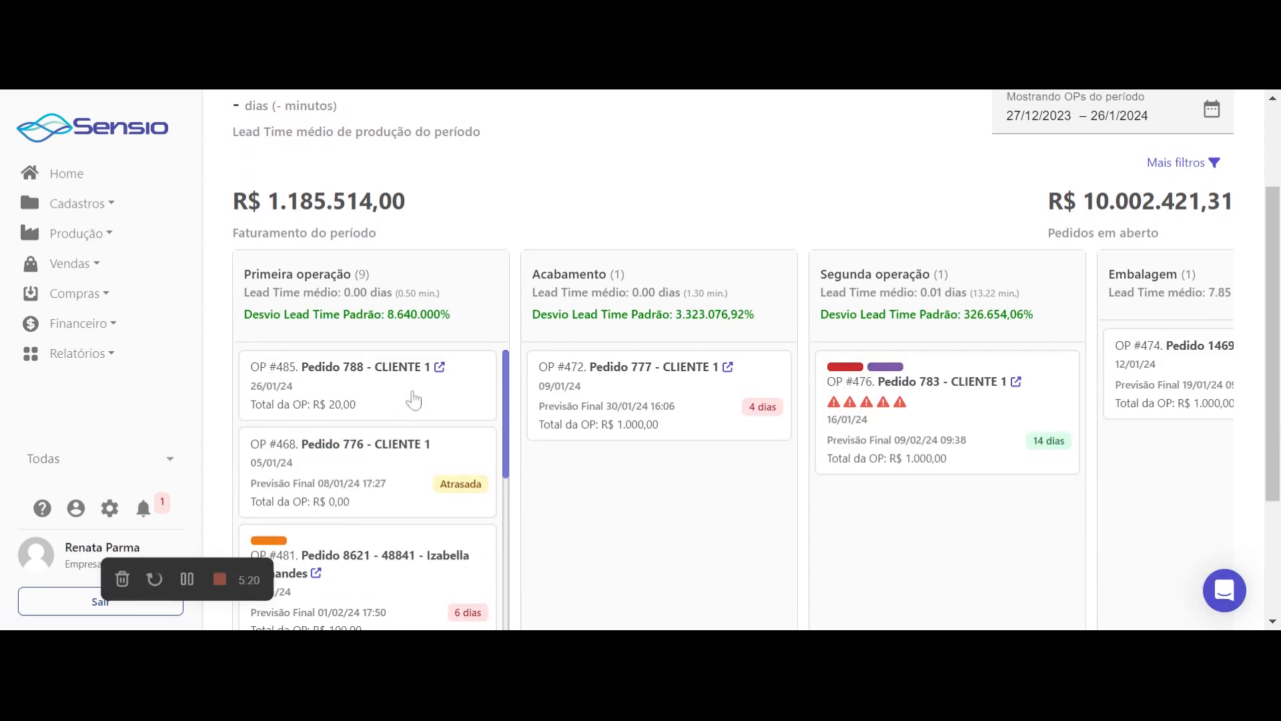
scroll(409, 401, down, 2)
scroll(409, 400, up, 2)
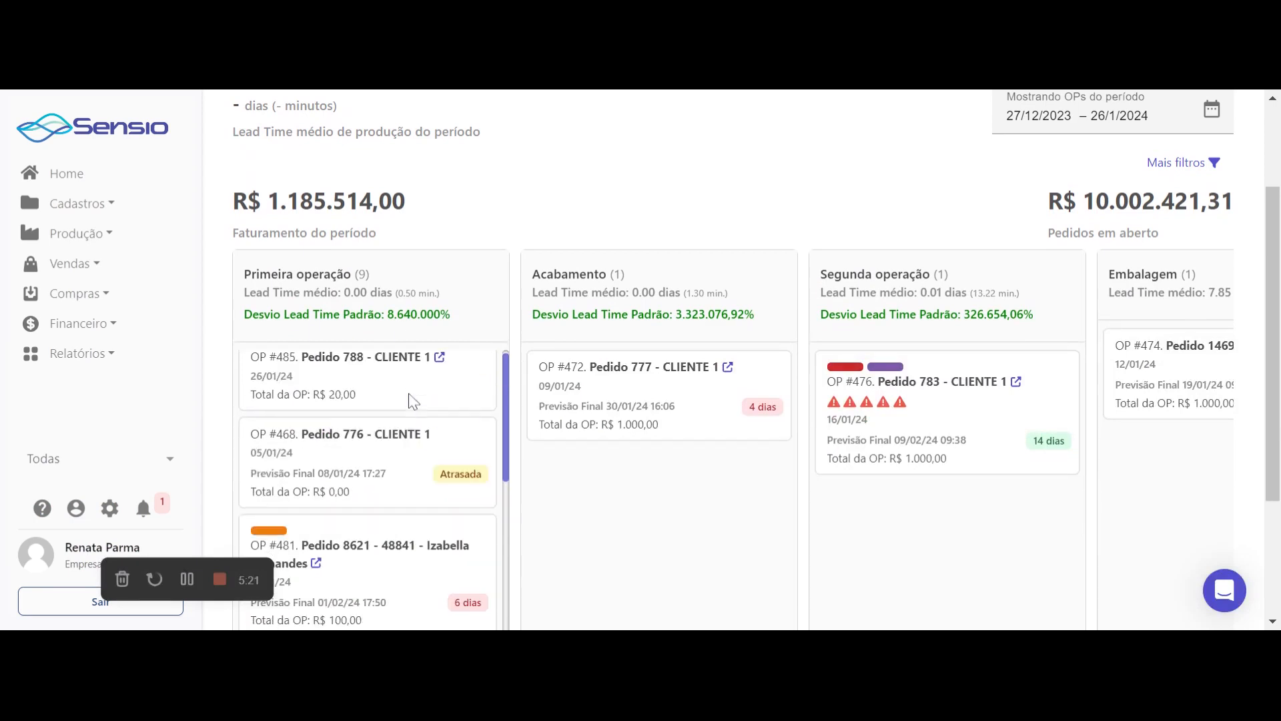
click(358, 413)
scroll(459, 401, down, 3)
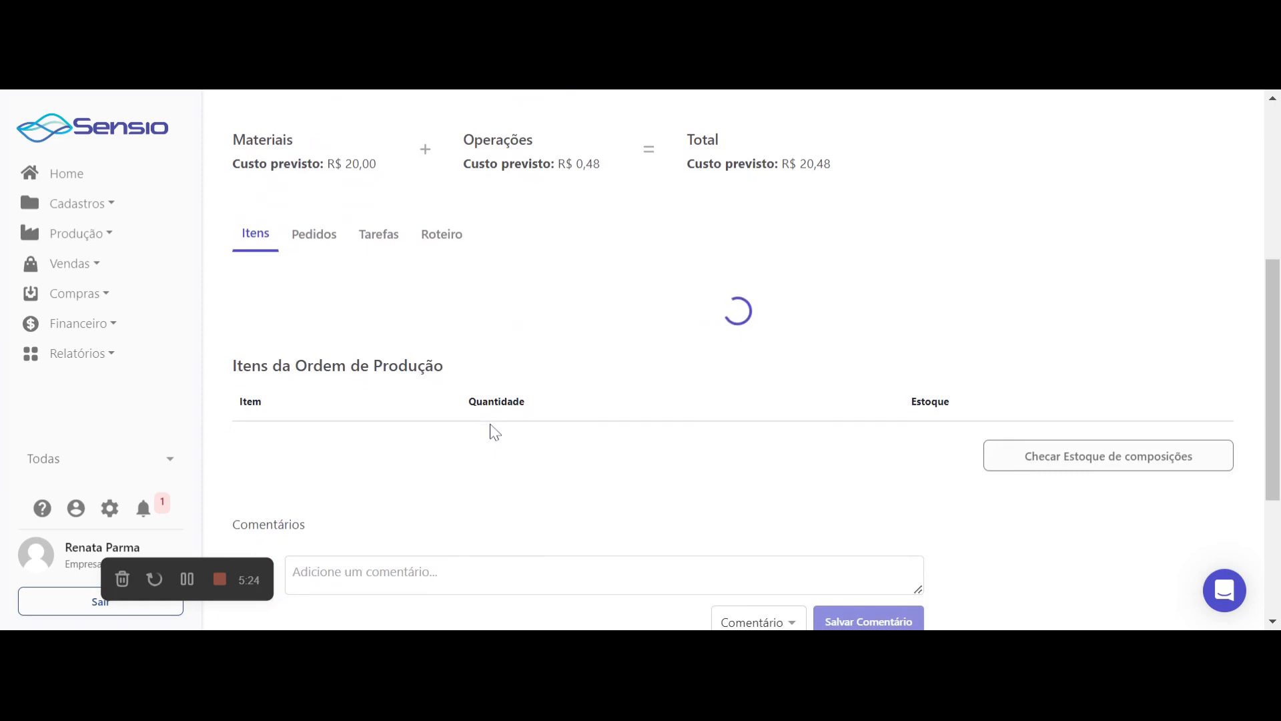
Step: Show the production order's Roteiro and start its Corte operation on machine Corte 1
click(436, 274)
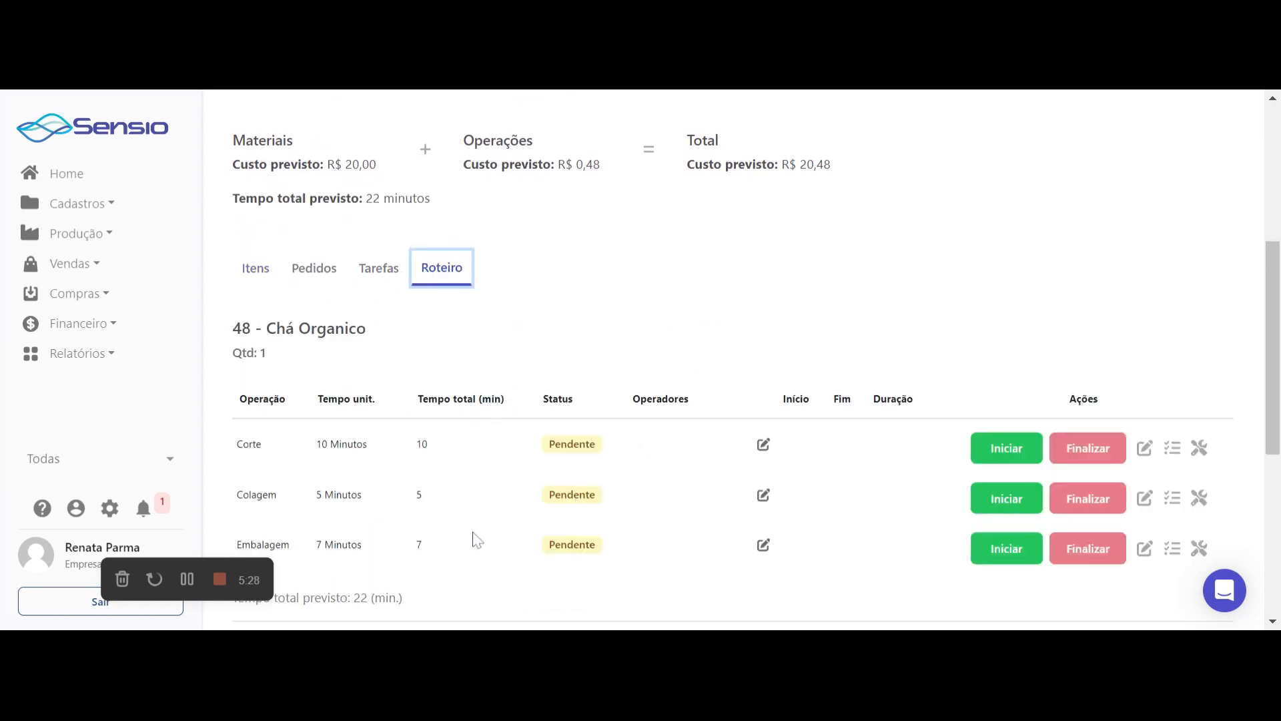
scroll(476, 539, down, 4)
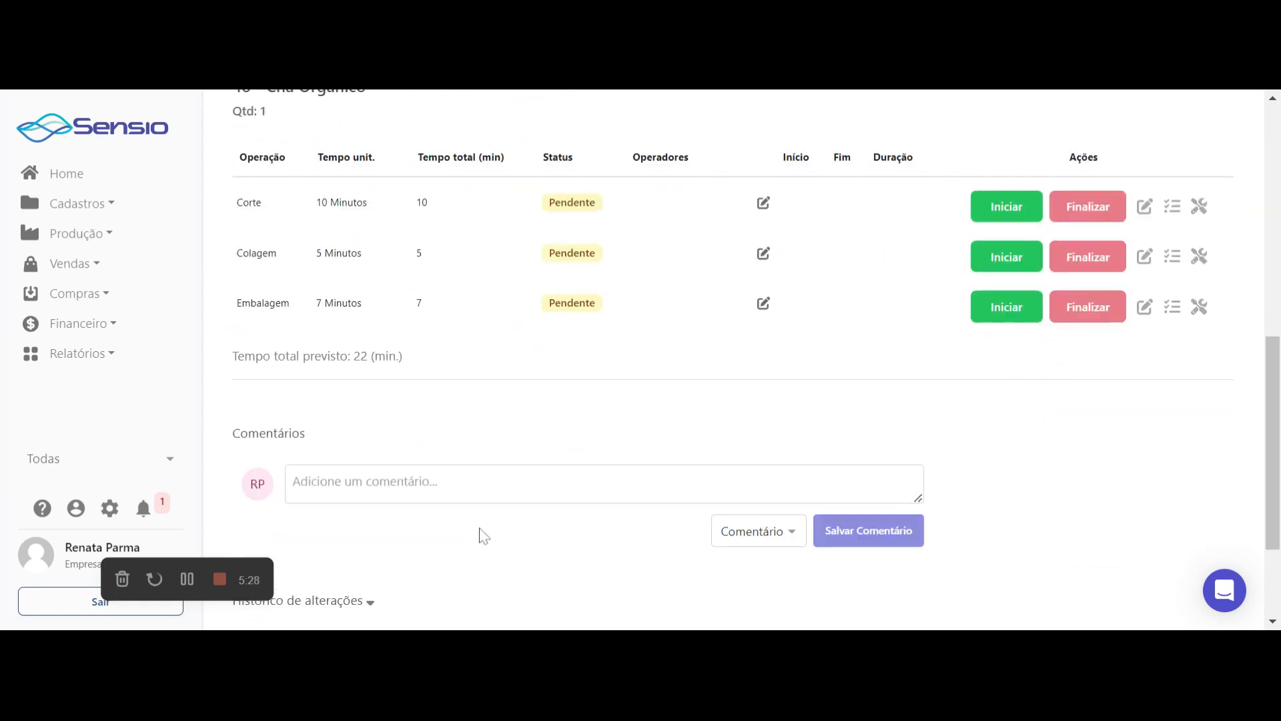
click(1005, 204)
click(632, 374)
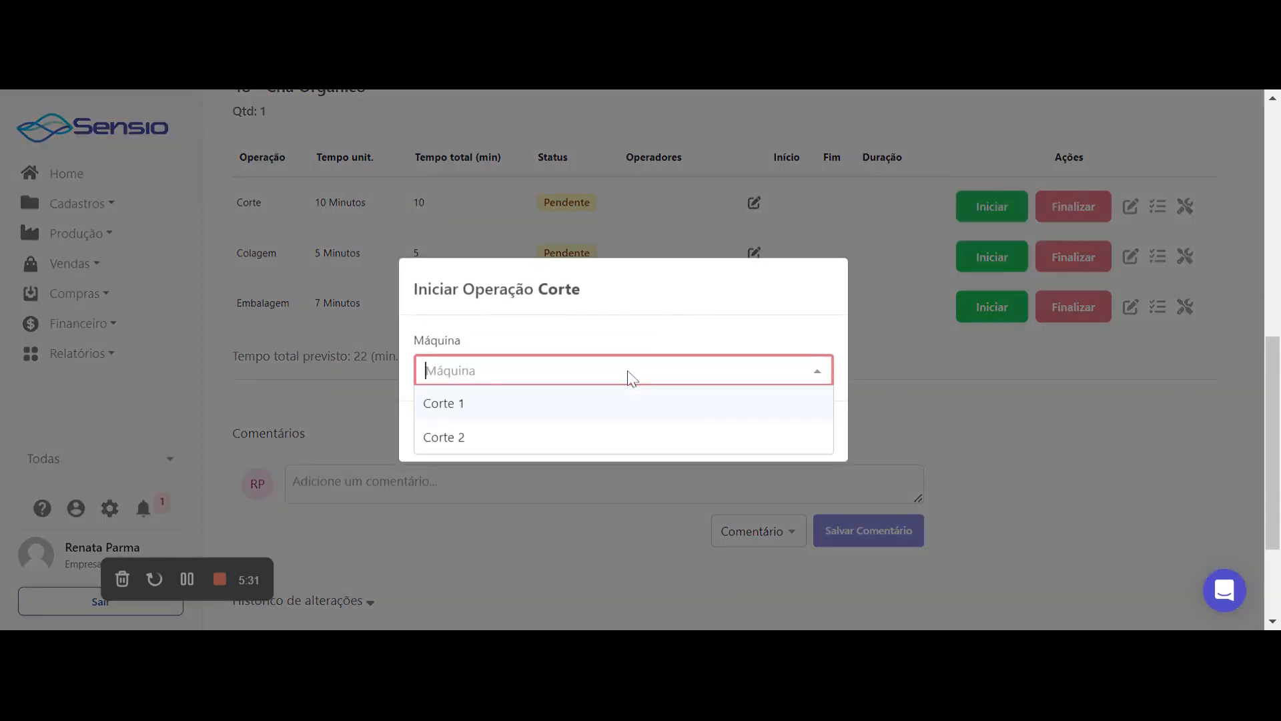
click(609, 415)
click(793, 435)
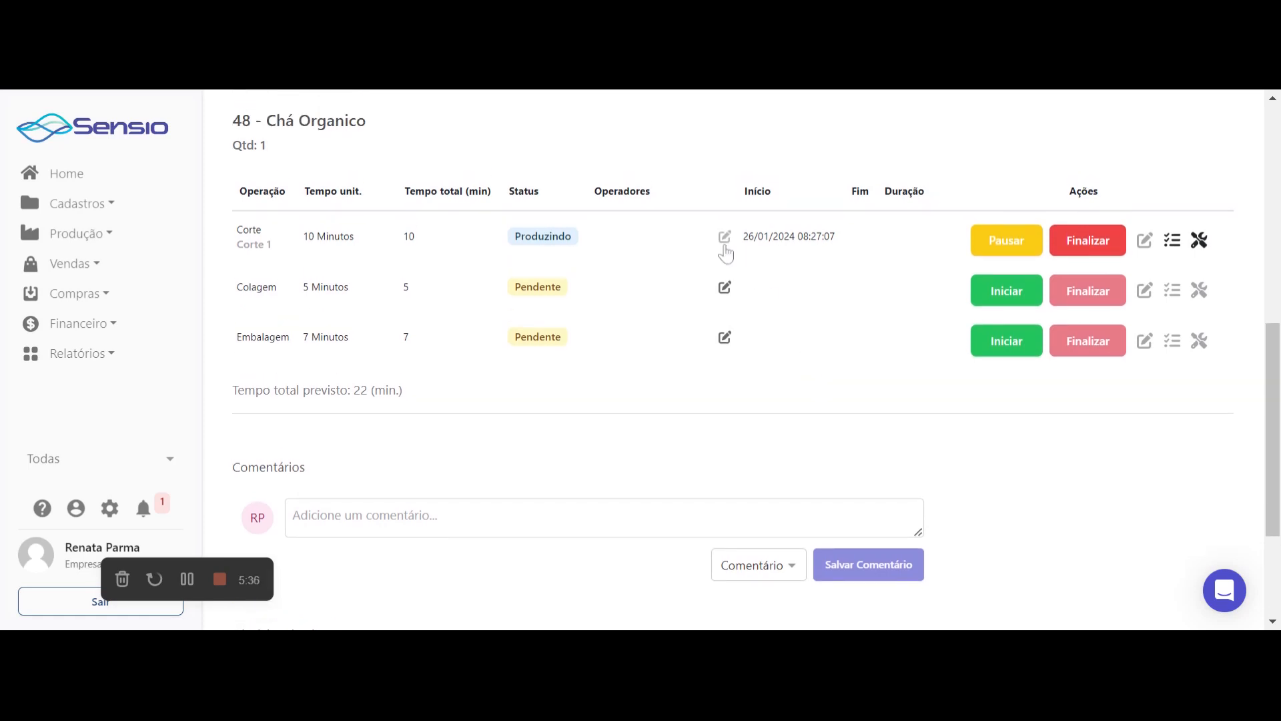
Step: Assign the first listed operator to the running Corte operation and review the order's planned costs and routing
click(725, 240)
click(642, 367)
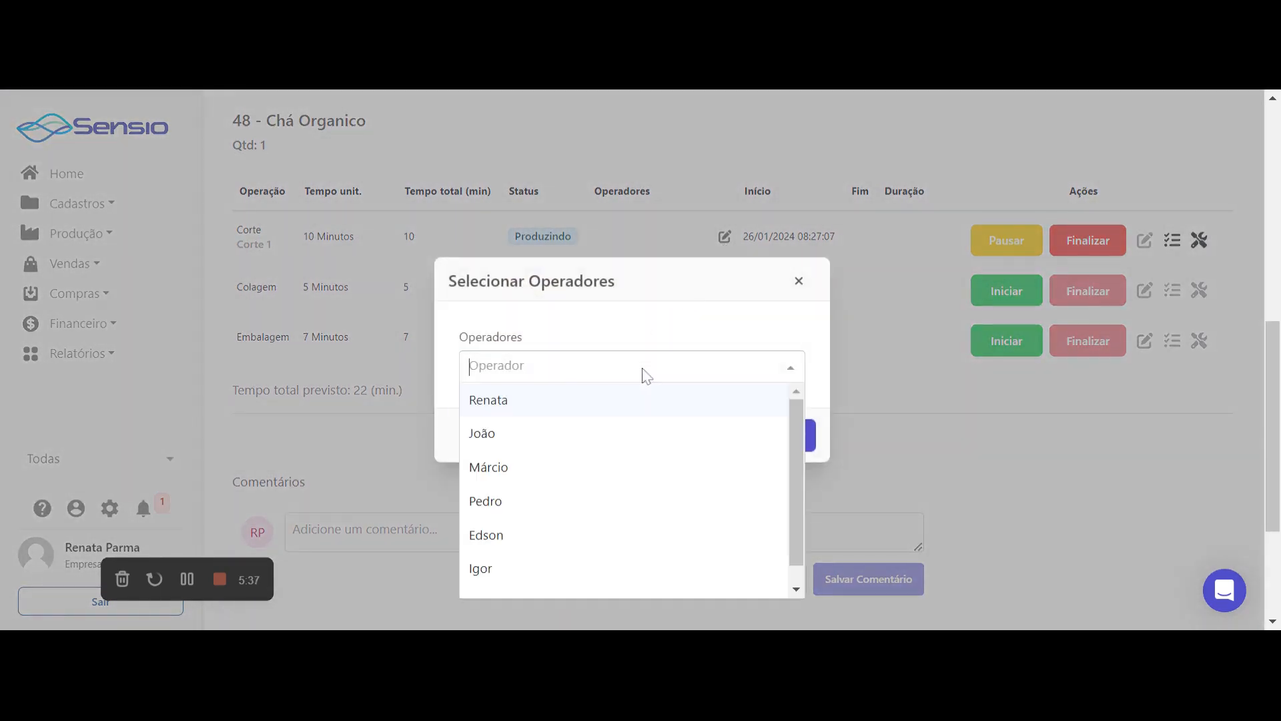
click(629, 407)
click(788, 434)
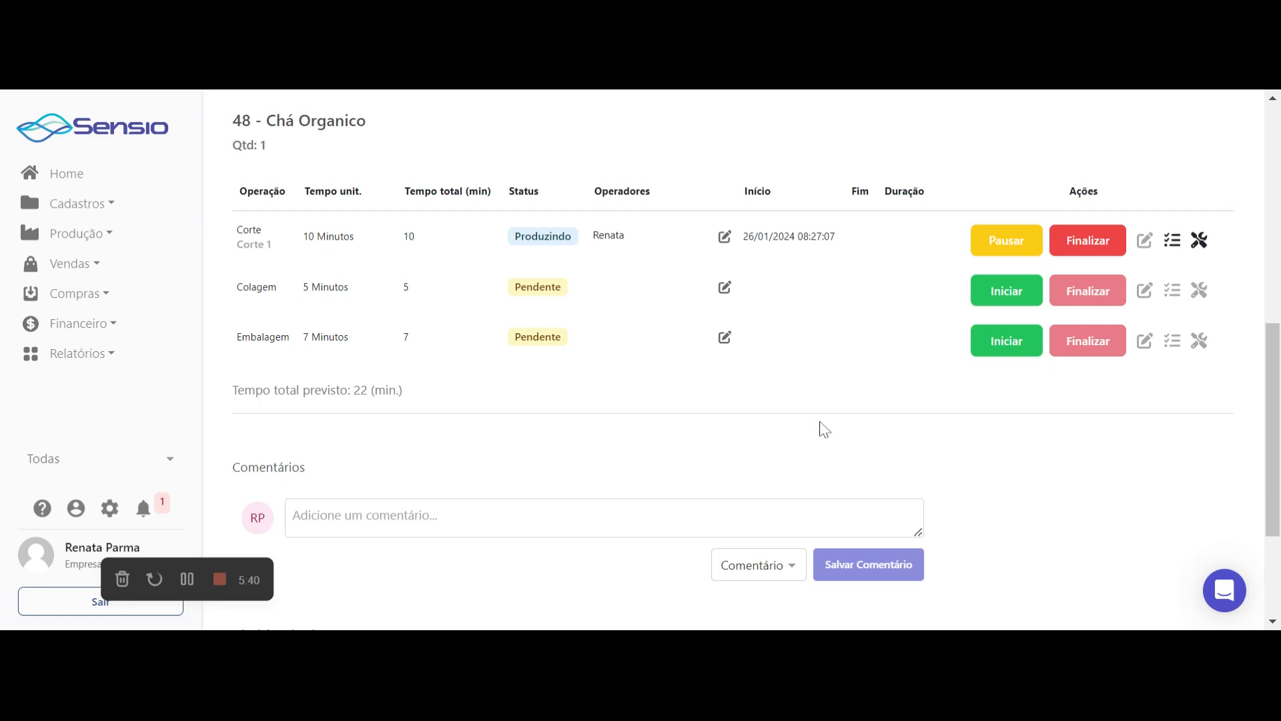
scroll(881, 471, up, 2)
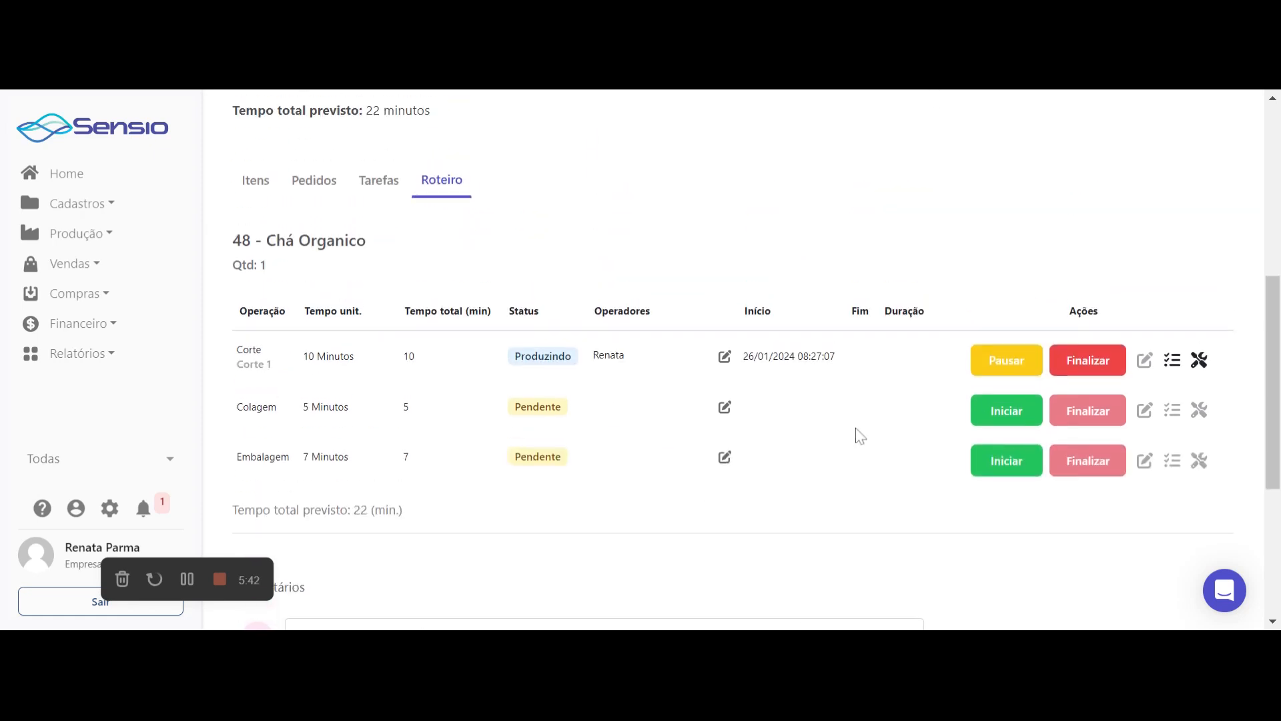
scroll(645, 393, up, 3)
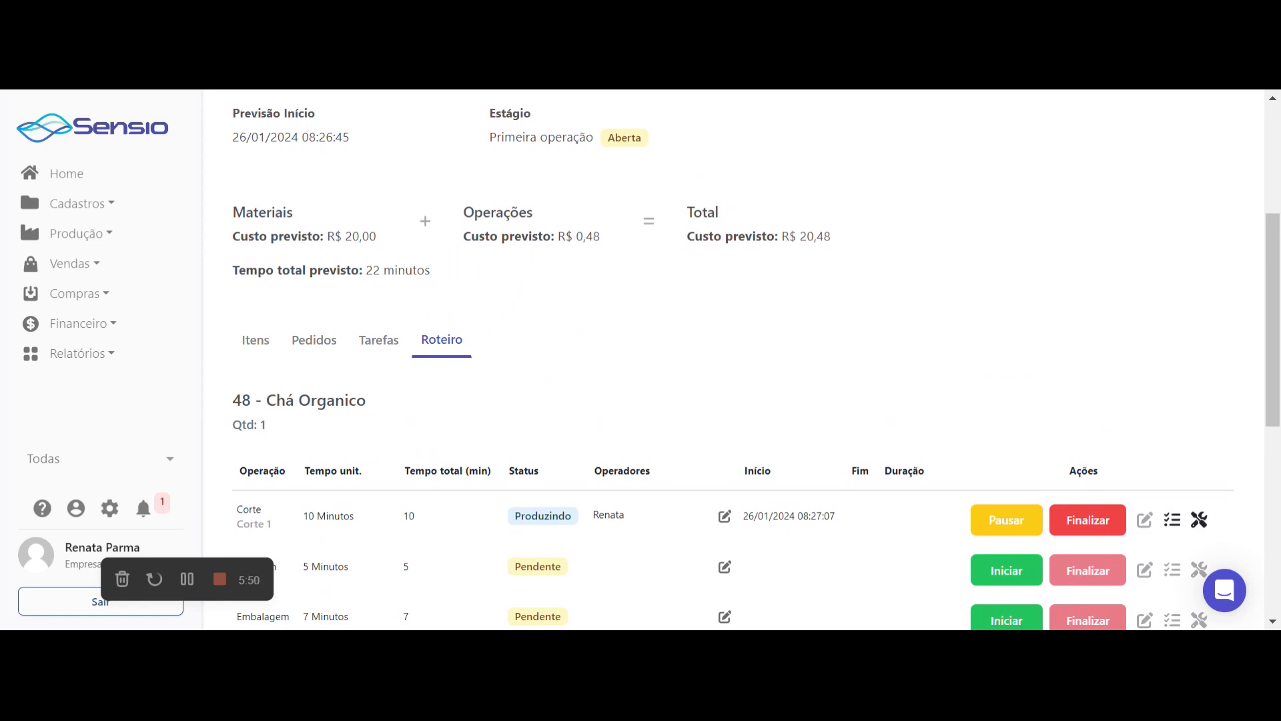
scroll(568, 289, down, 7)
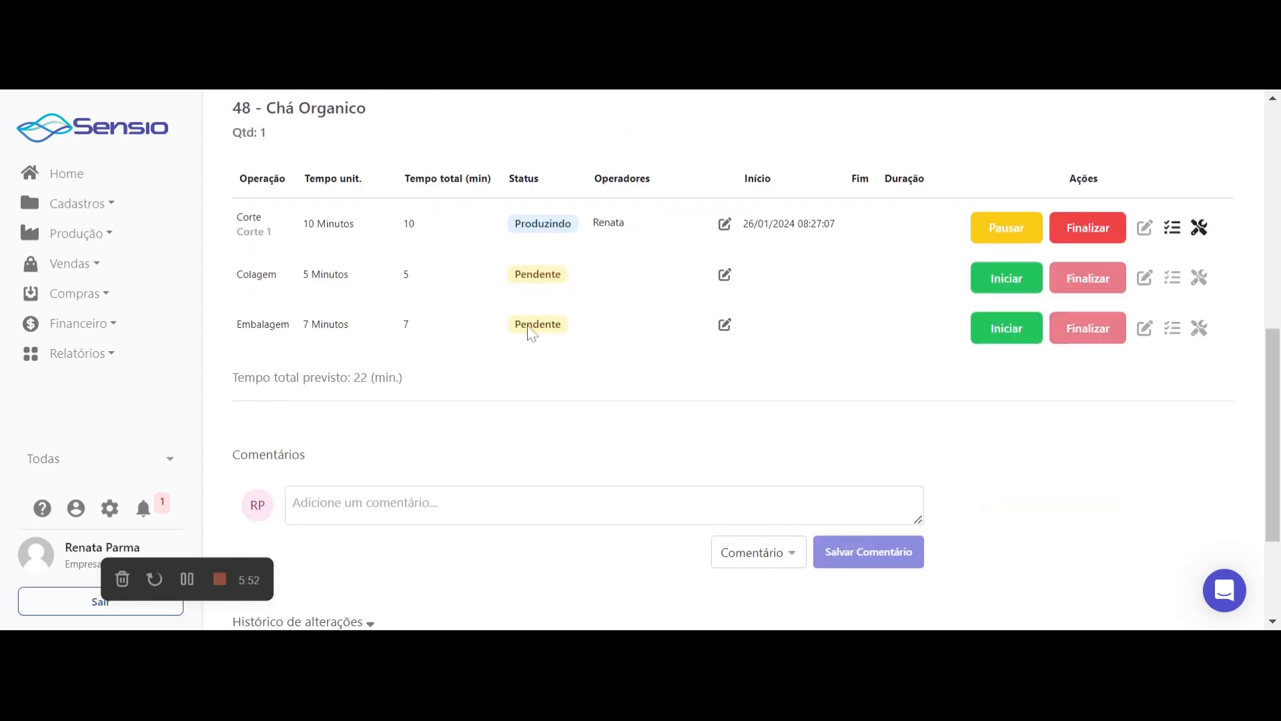
Step: Return to the Ordens de Produção board and move the R$ 0,00 and R$ 20,00 CLIENTE 1 orders from Primeira operação to Acabamento
click(263, 499)
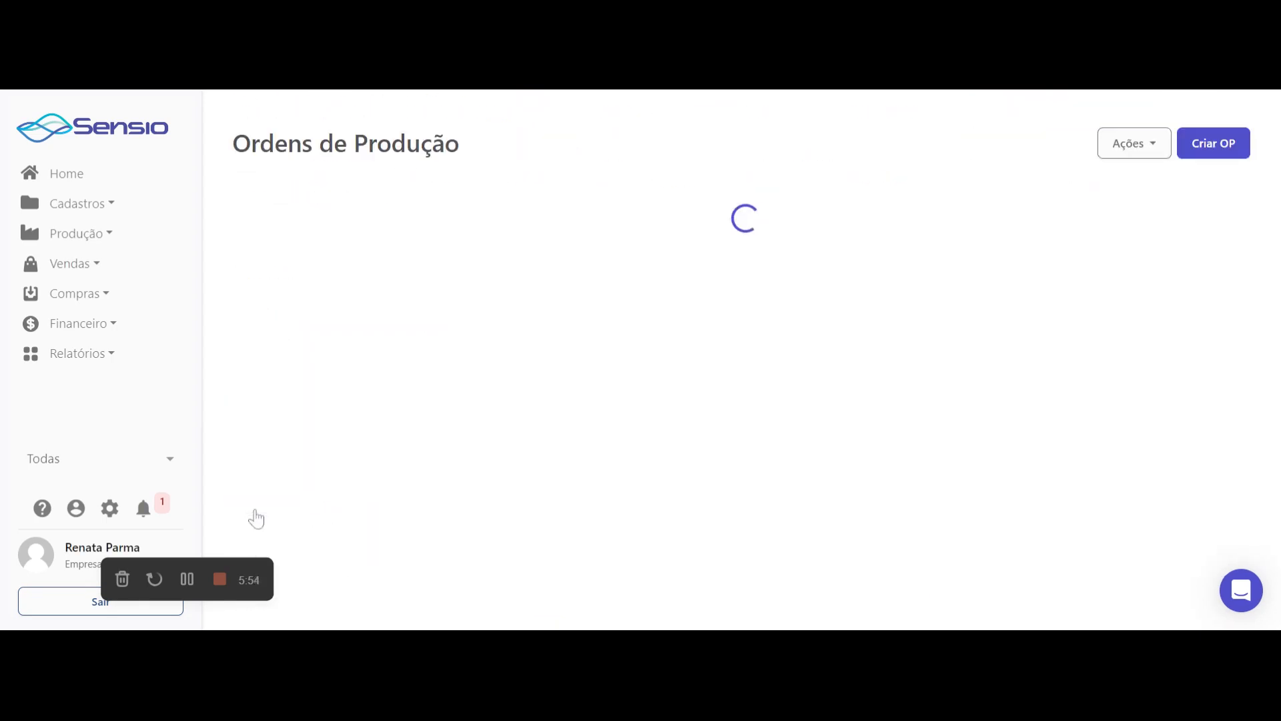
scroll(567, 449, down, 5)
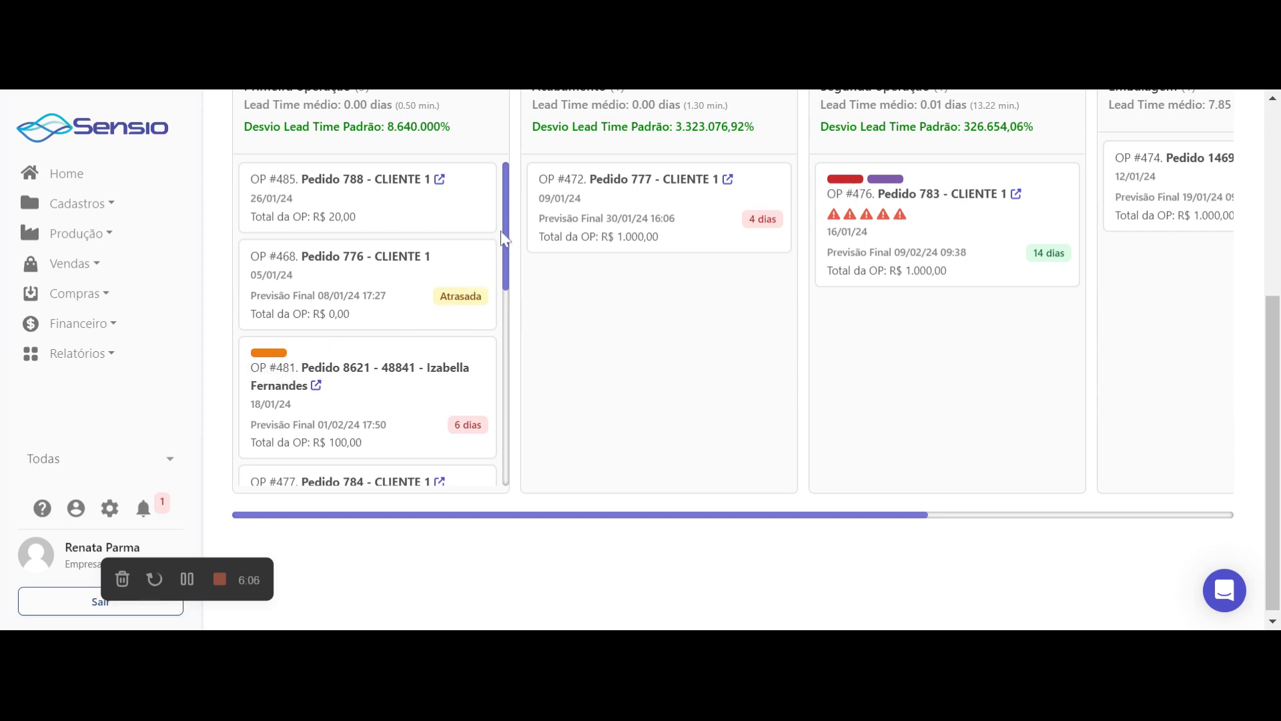
drag(389, 293, 661, 222)
drag(410, 193, 704, 206)
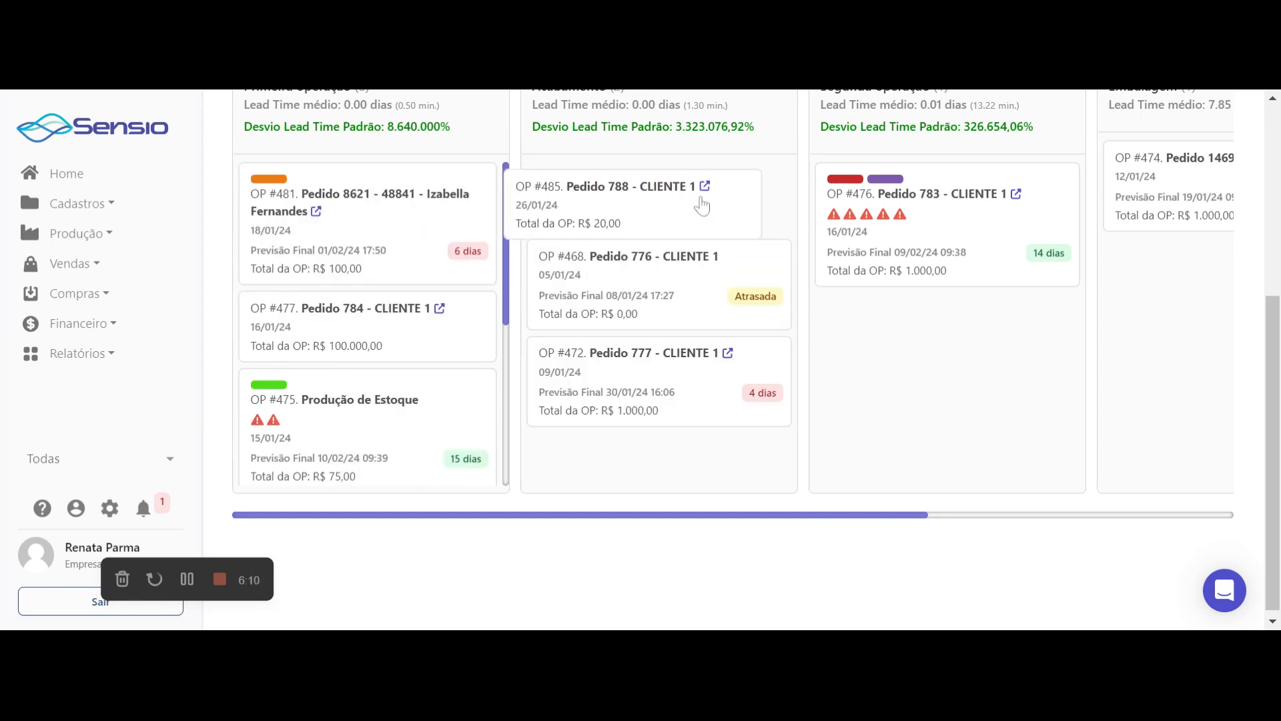
Step: Move the R$ 20,00 CLIENTE 1 order from Acabamento to Segunda operação
scroll(706, 208, up, 2)
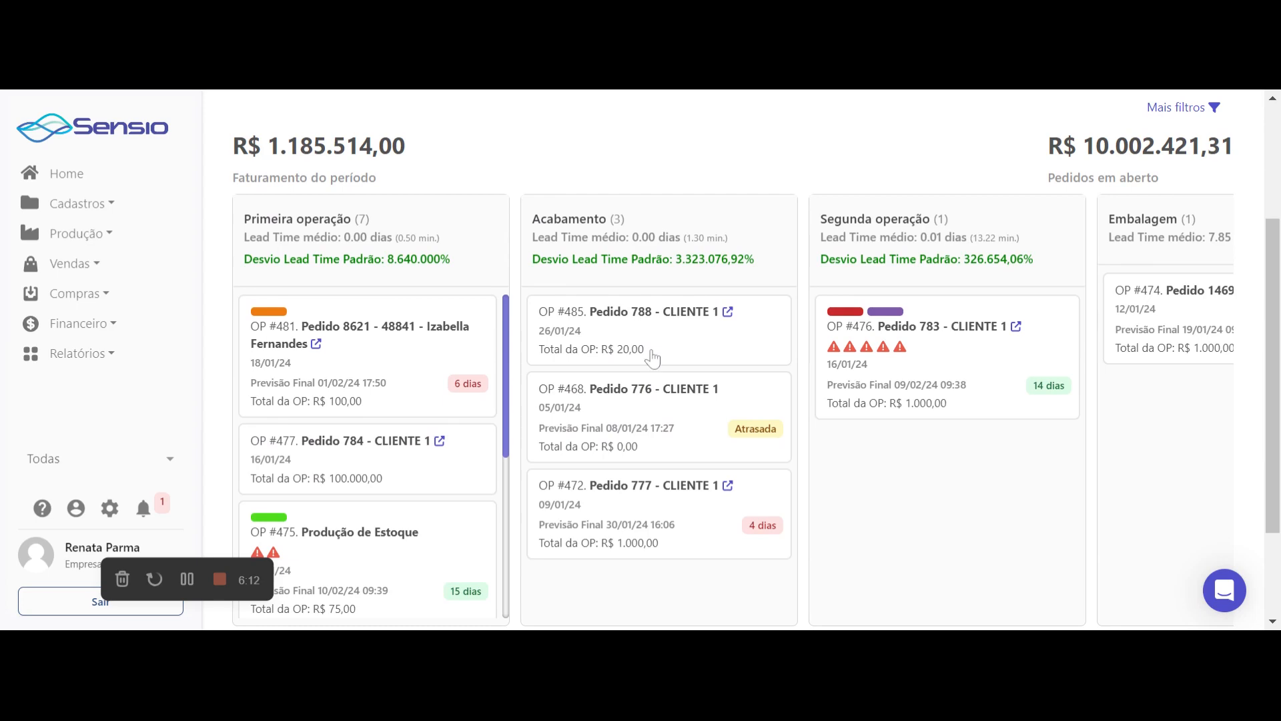
scroll(651, 360, up, 2)
drag(654, 415, 948, 446)
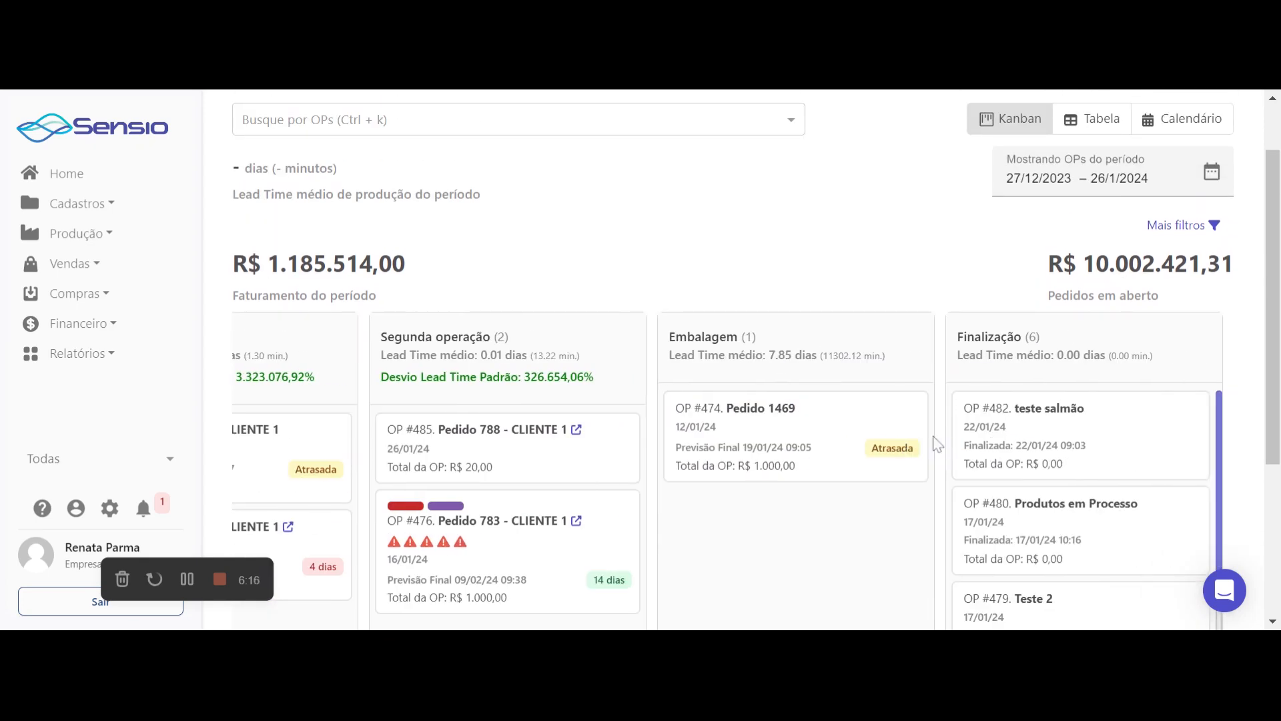
drag(573, 425, 1091, 409)
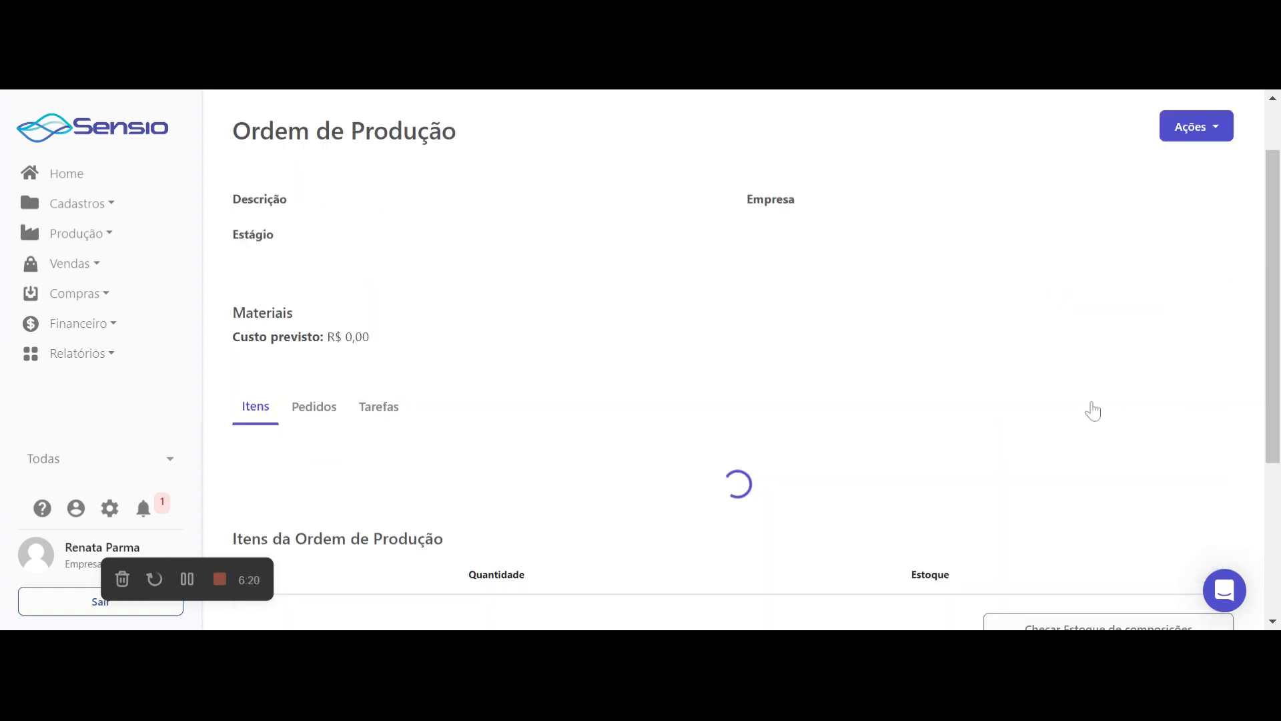
scroll(688, 343, down, 7)
scroll(289, 514, down, 8)
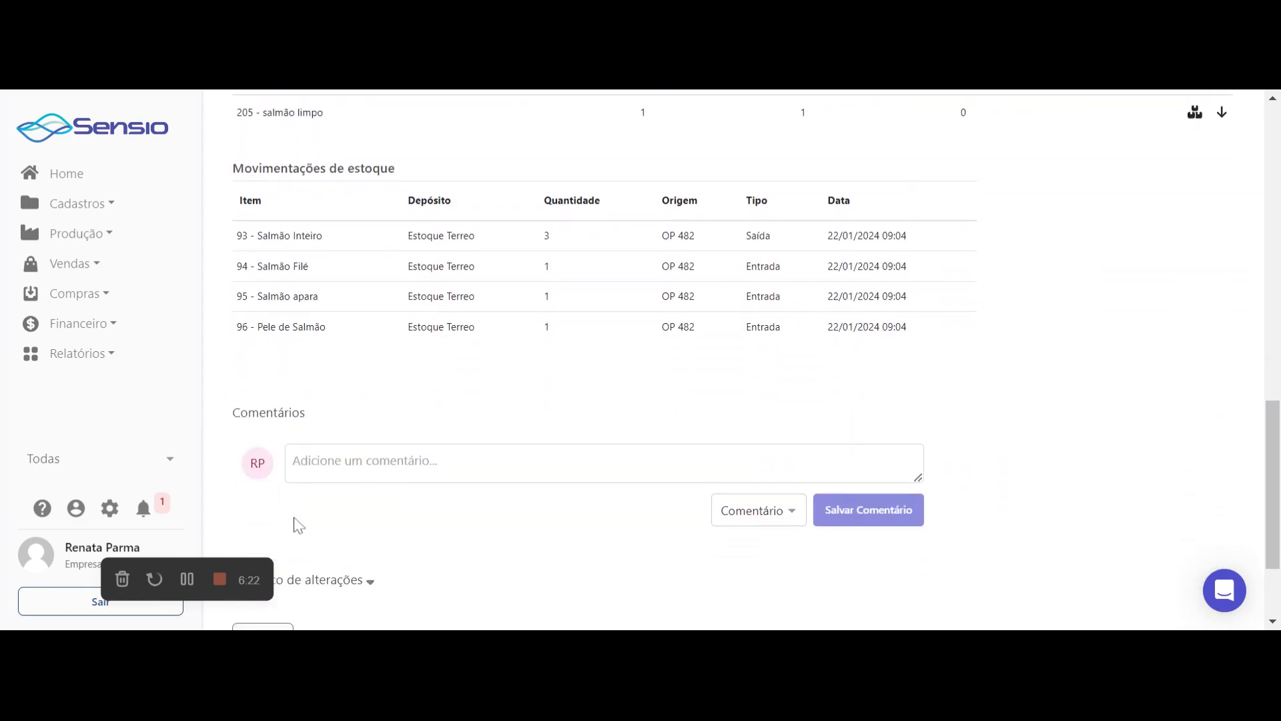
click(273, 509)
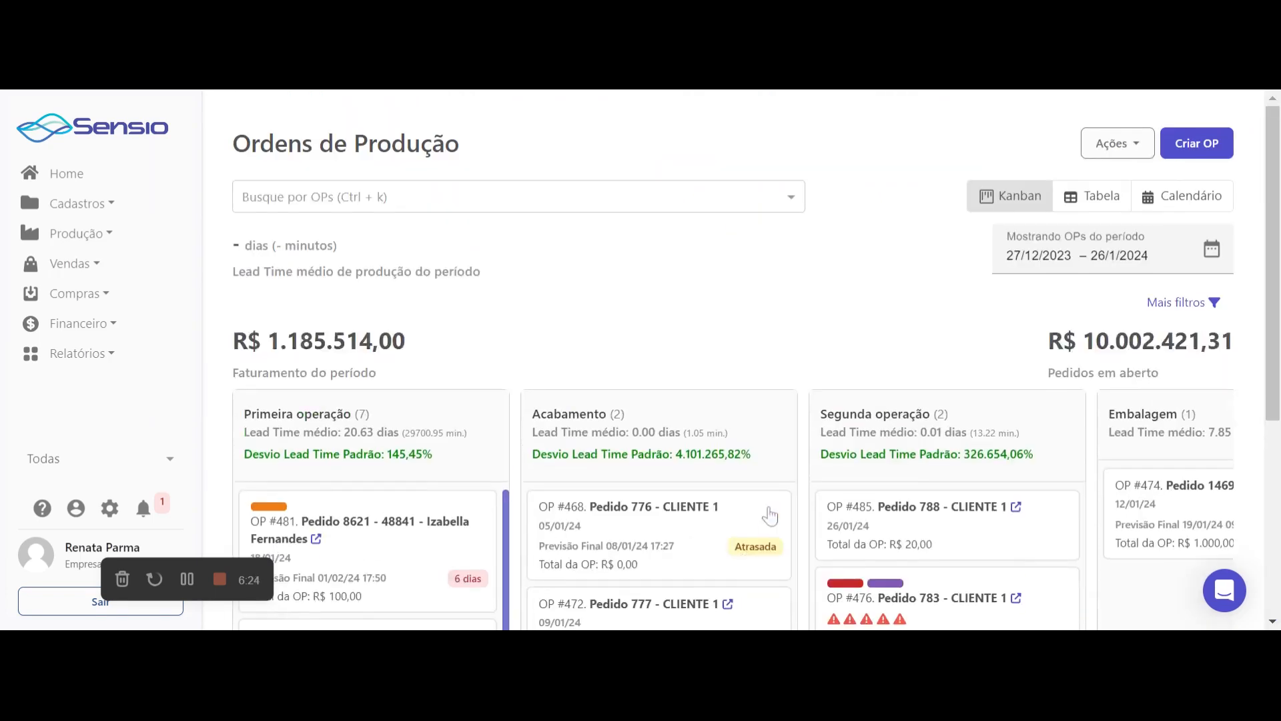
Step: Move the R$ 20,00 CLIENTE 1 order to Finalização and finalize it with 1 Chá Organico produced into Estoque Terreo
scroll(768, 515, down, 5)
scroll(770, 515, right, 6)
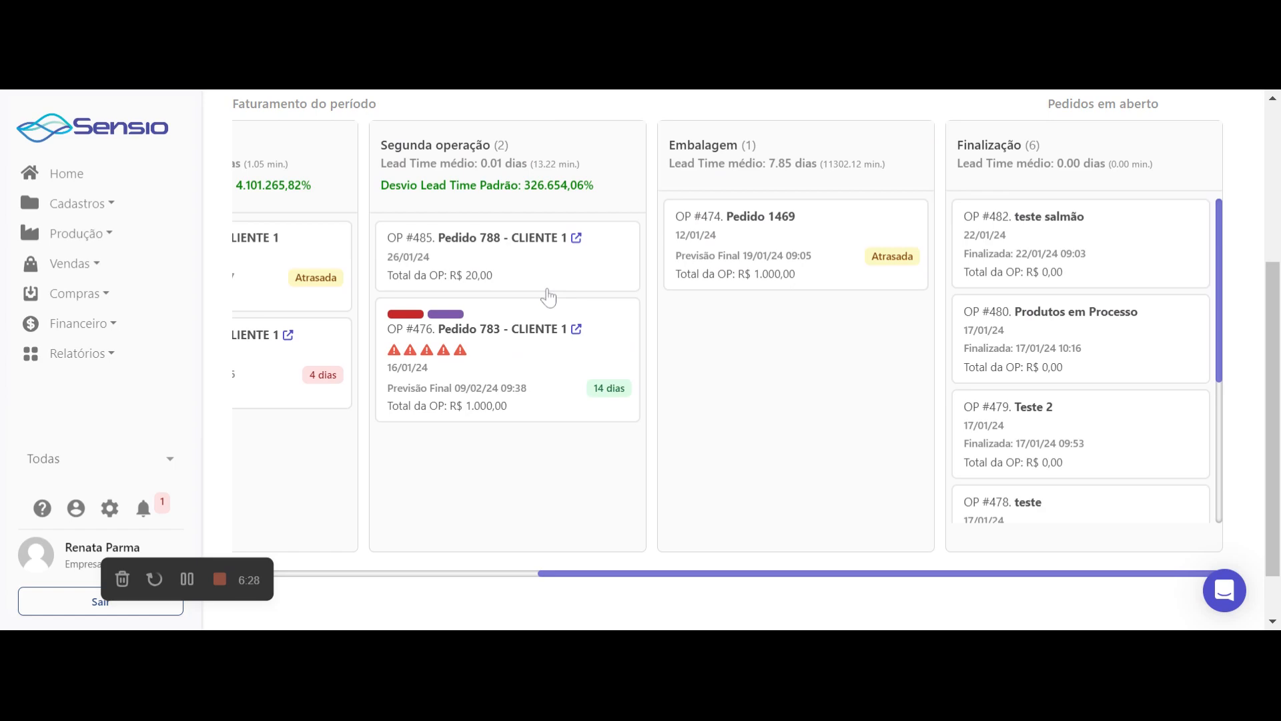
drag(548, 297, 1147, 249)
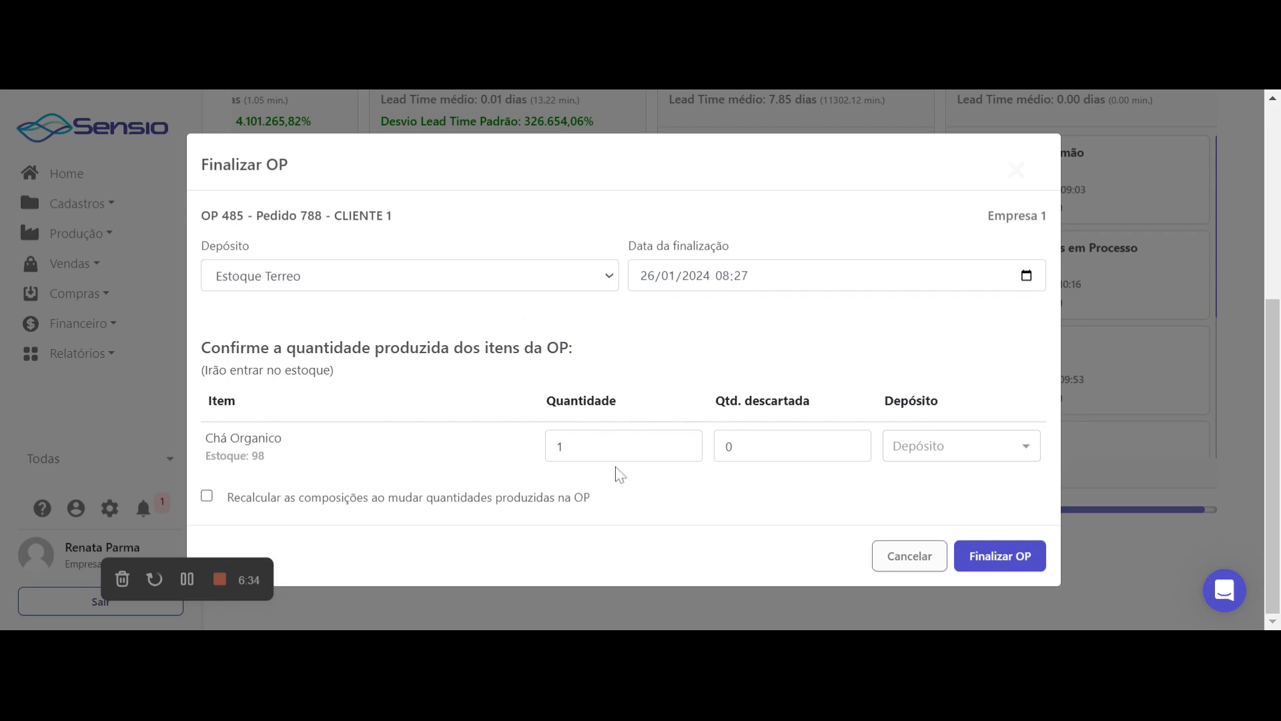
click(1000, 557)
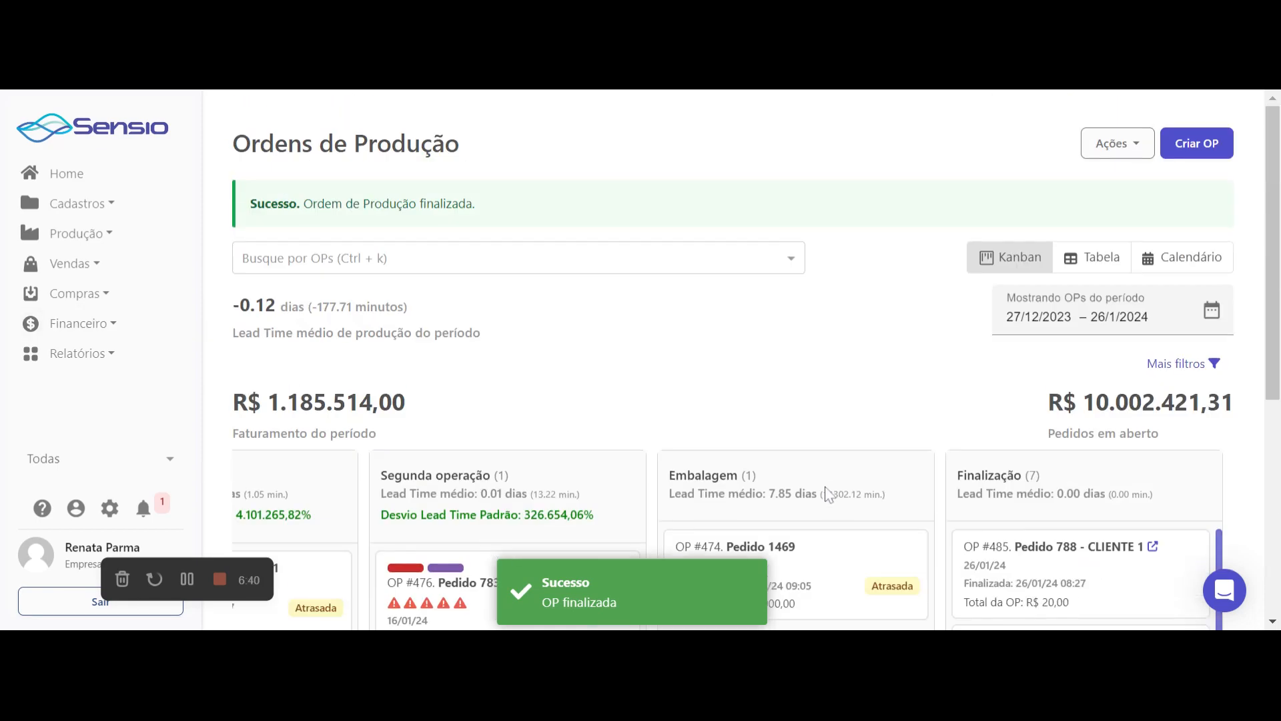
Step: Open the Kanban de Operações and review the operations under Pendente, Produzindo and Pausado
click(1118, 143)
scroll(1095, 361, down, 3)
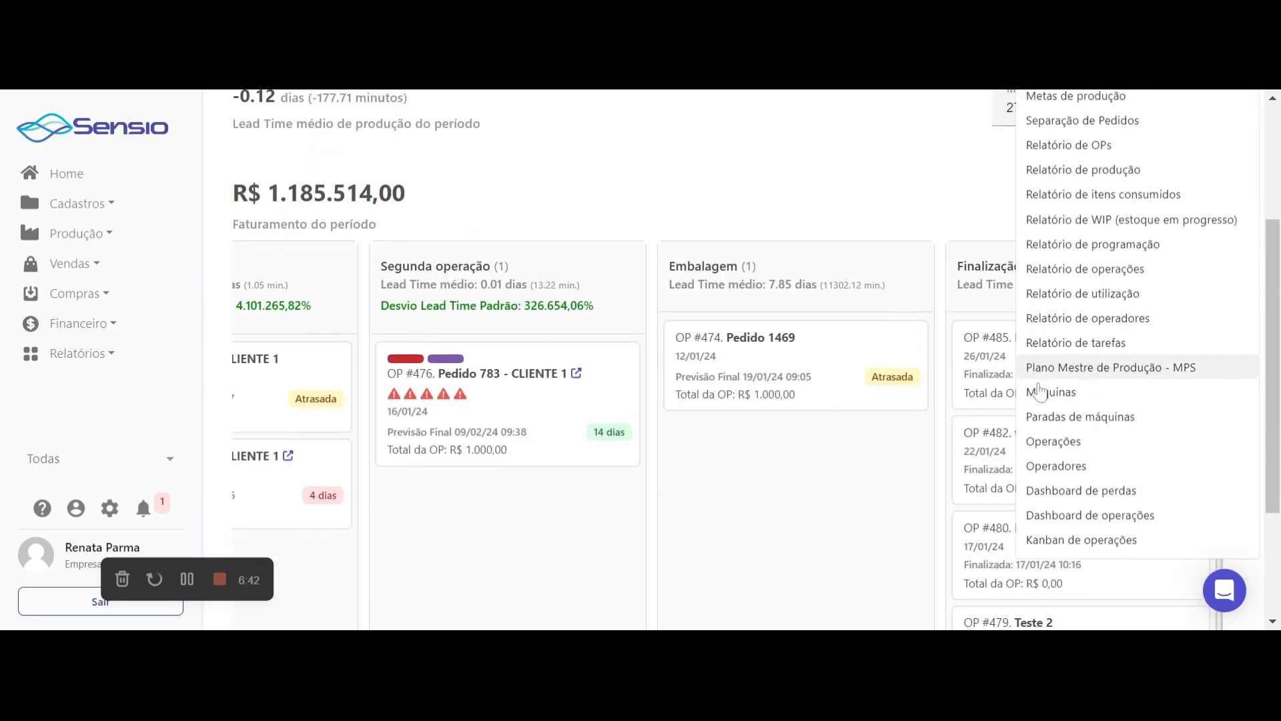
click(1088, 540)
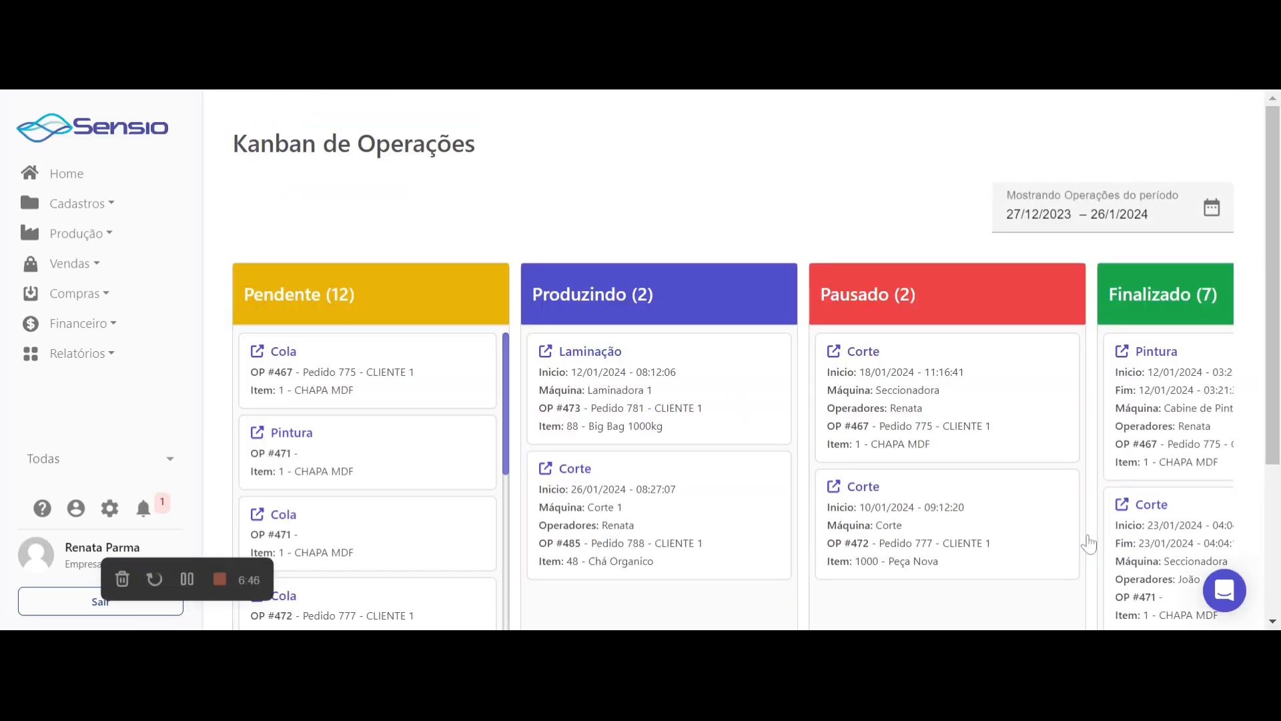
scroll(567, 310, down, 3)
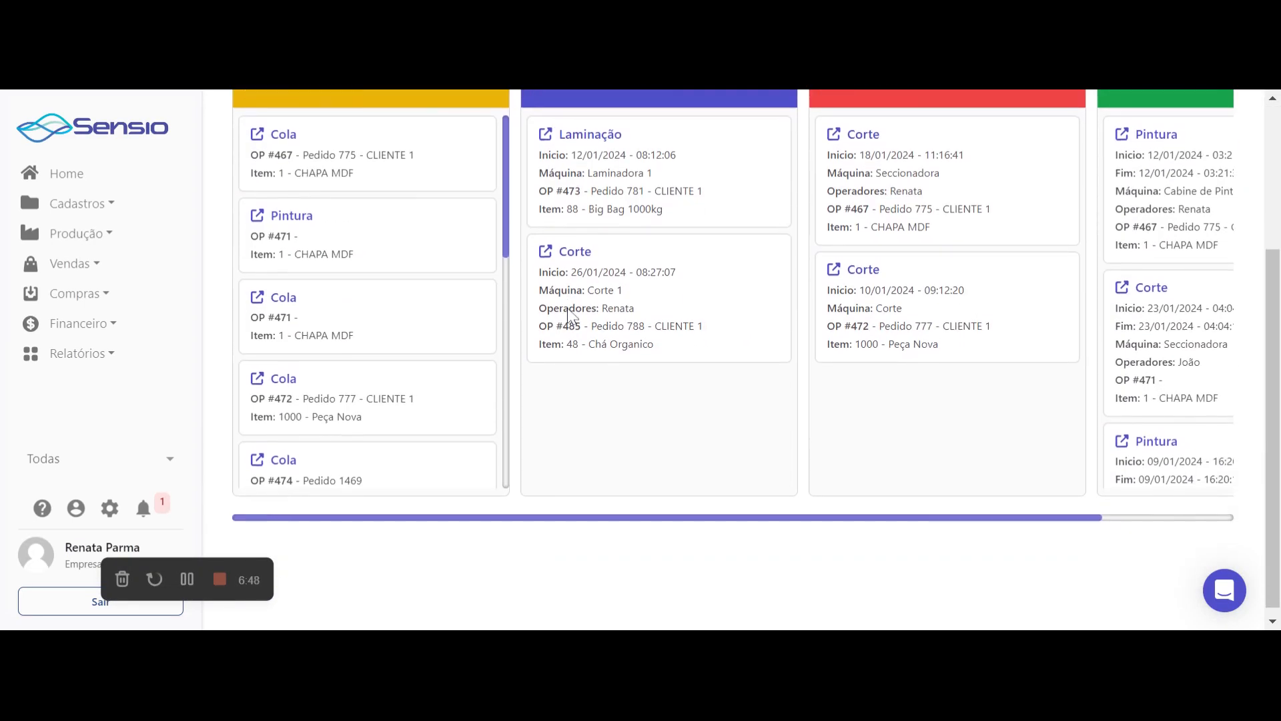
scroll(569, 314, up, 1)
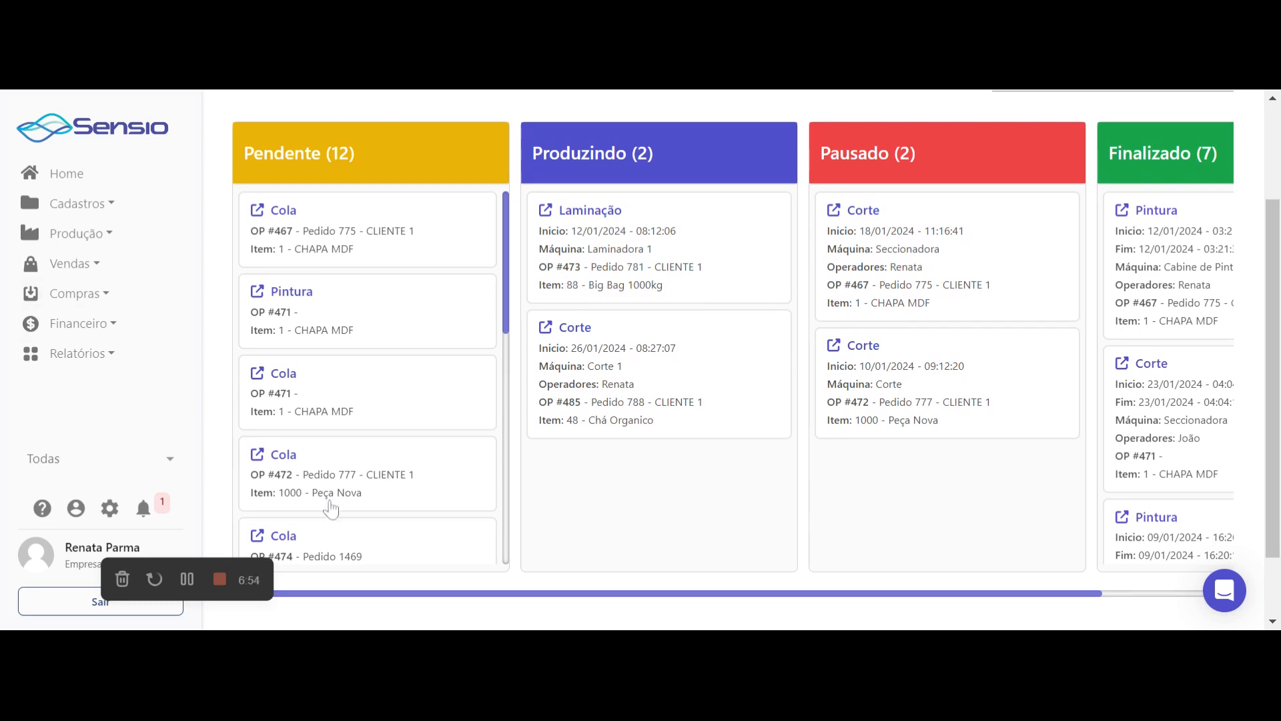
drag(365, 248, 652, 194)
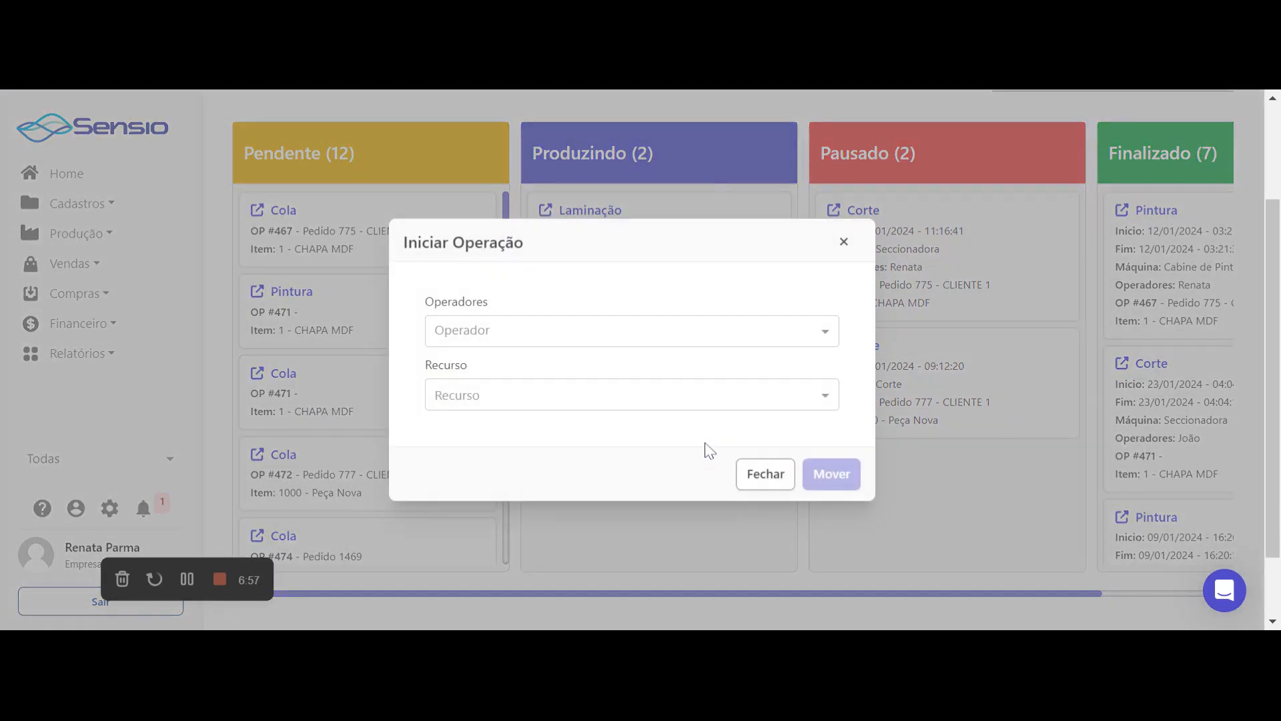
click(638, 331)
click(619, 369)
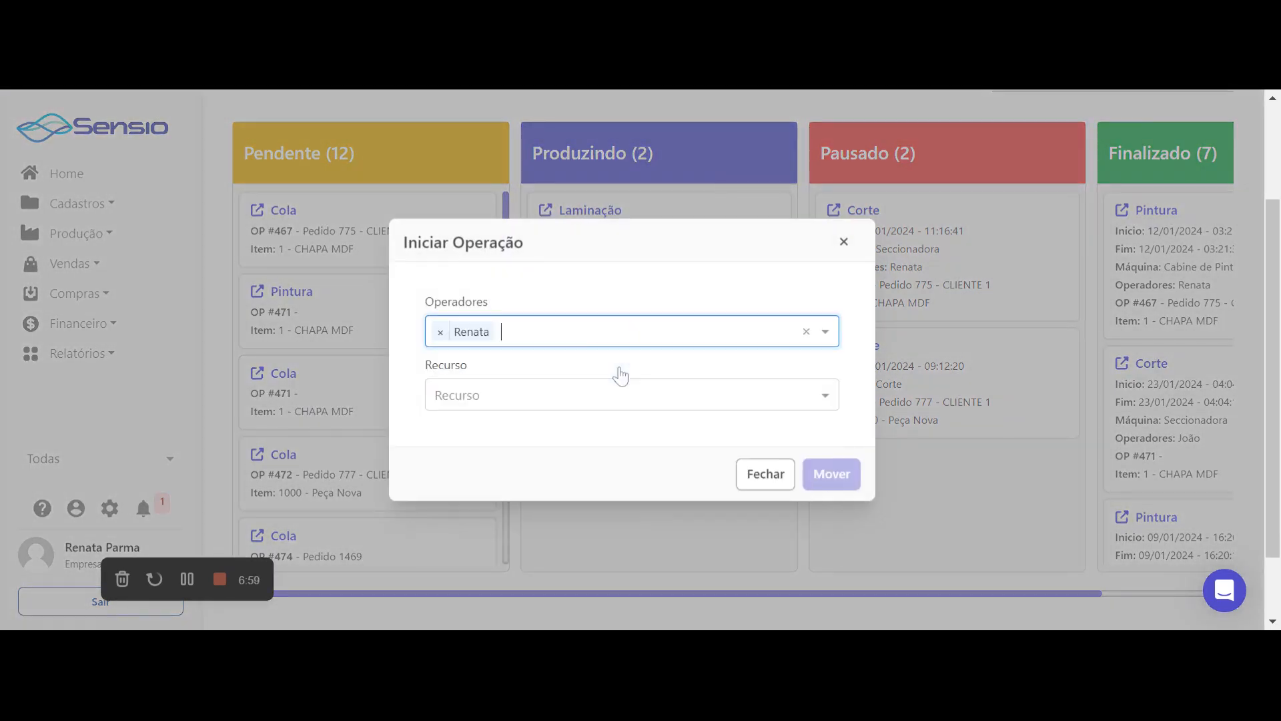
click(603, 335)
click(559, 434)
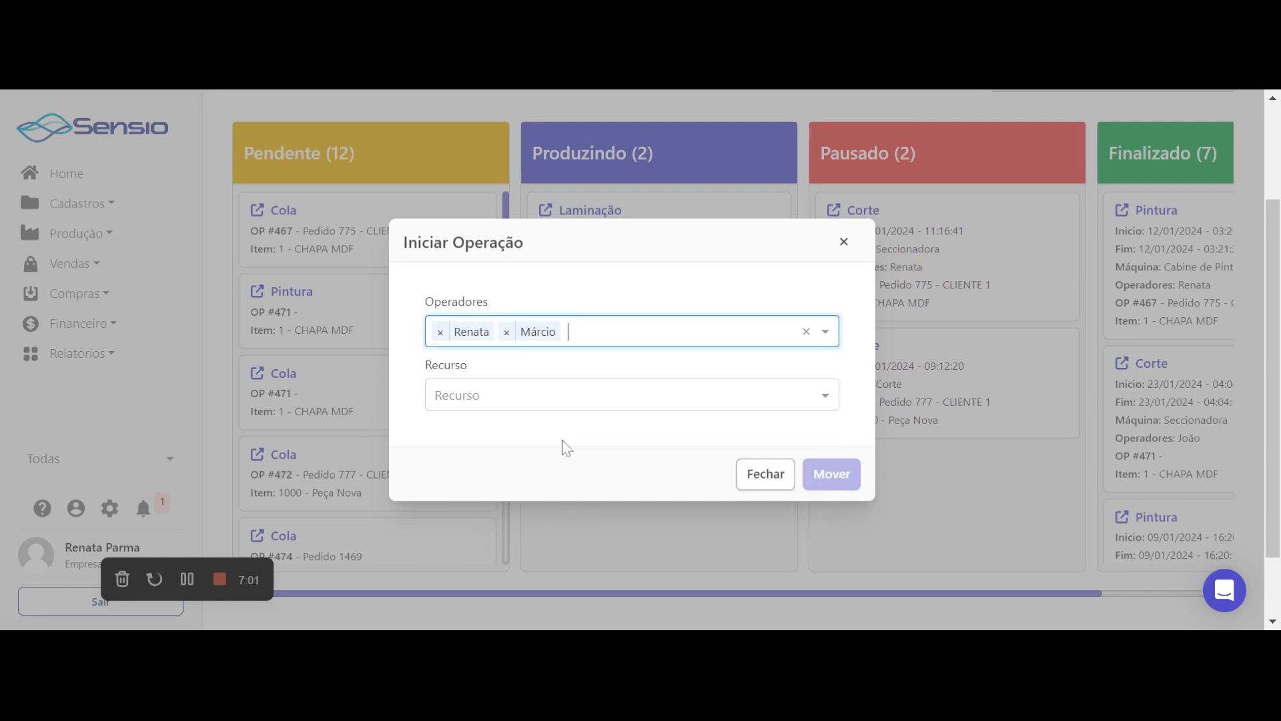
click(550, 401)
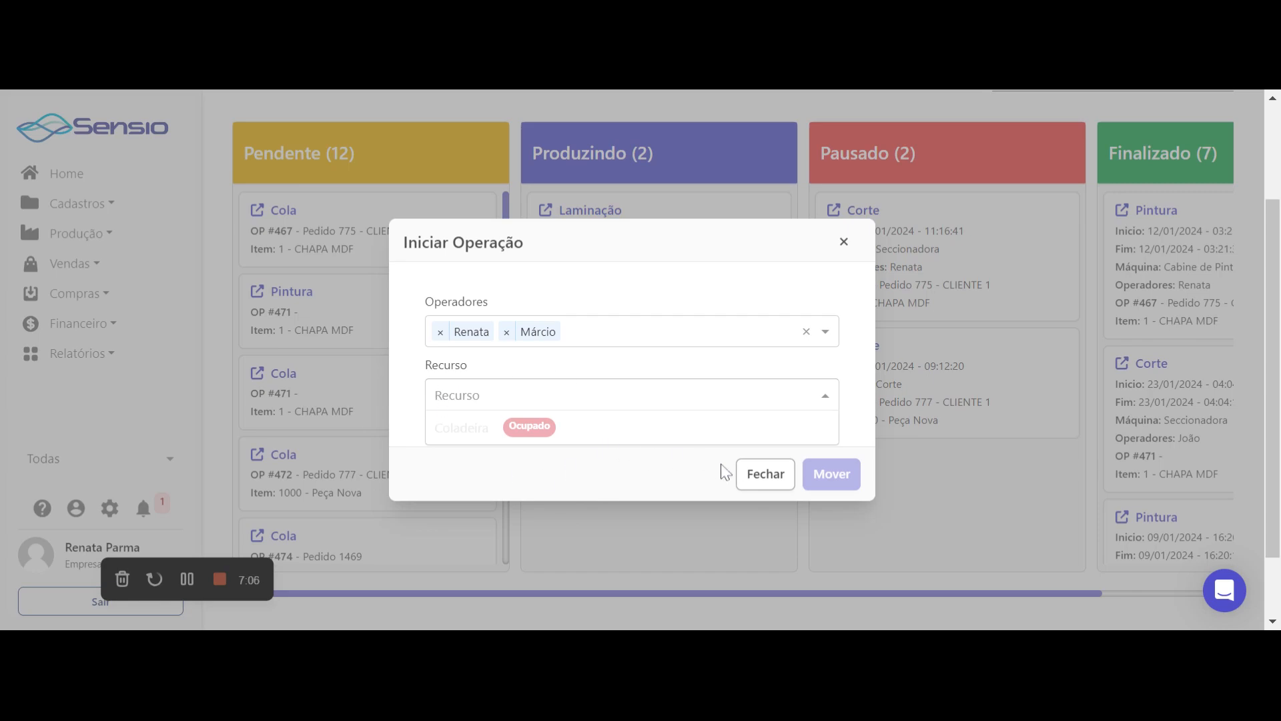
click(788, 478)
drag(363, 467, 718, 230)
click(471, 407)
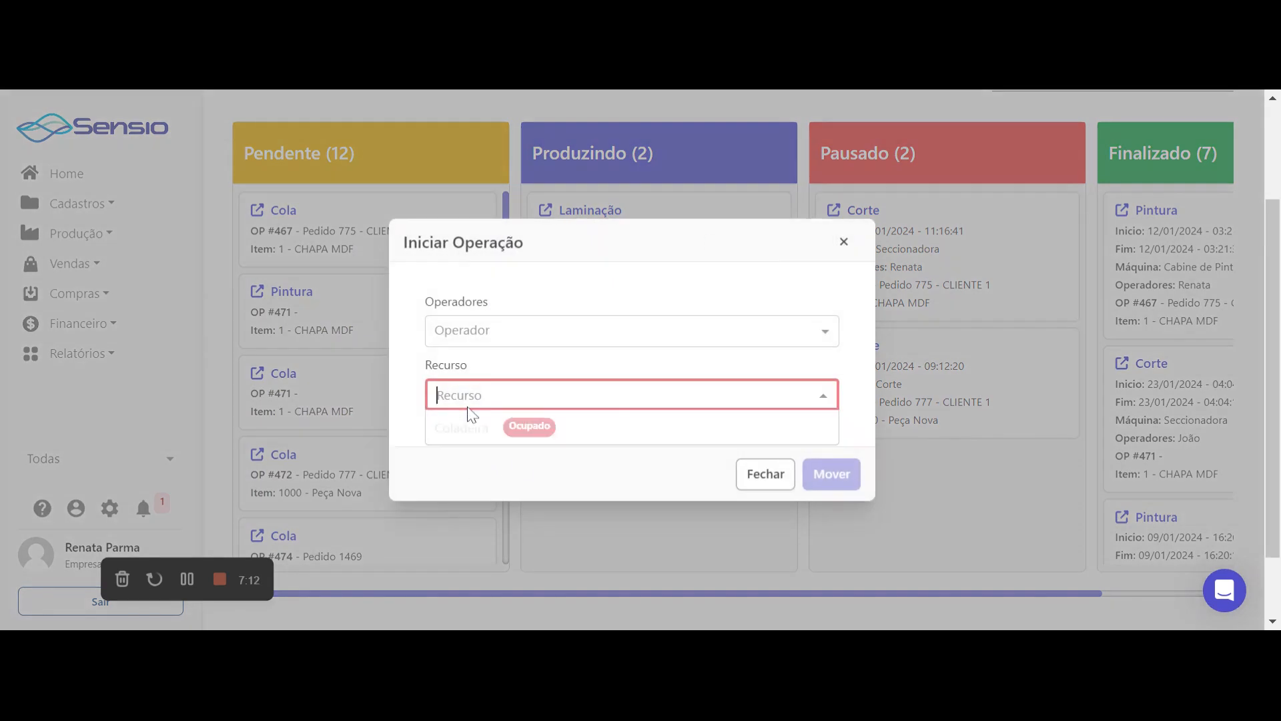
click(786, 475)
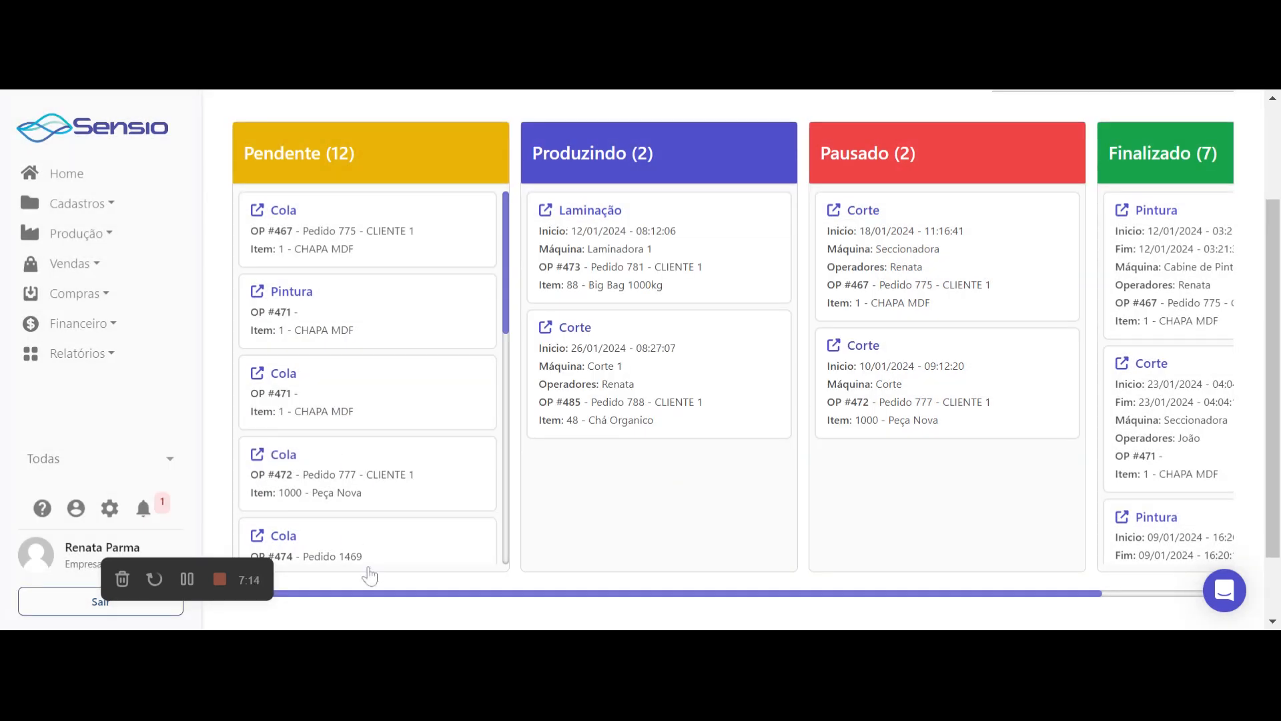
Step: Move the pending Tecelagem operation for Big Bag 1000kg to Produzindo, with resource Tecelagem 1 and the third listed operator
drag(362, 549, 651, 304)
scroll(369, 374, down, 5)
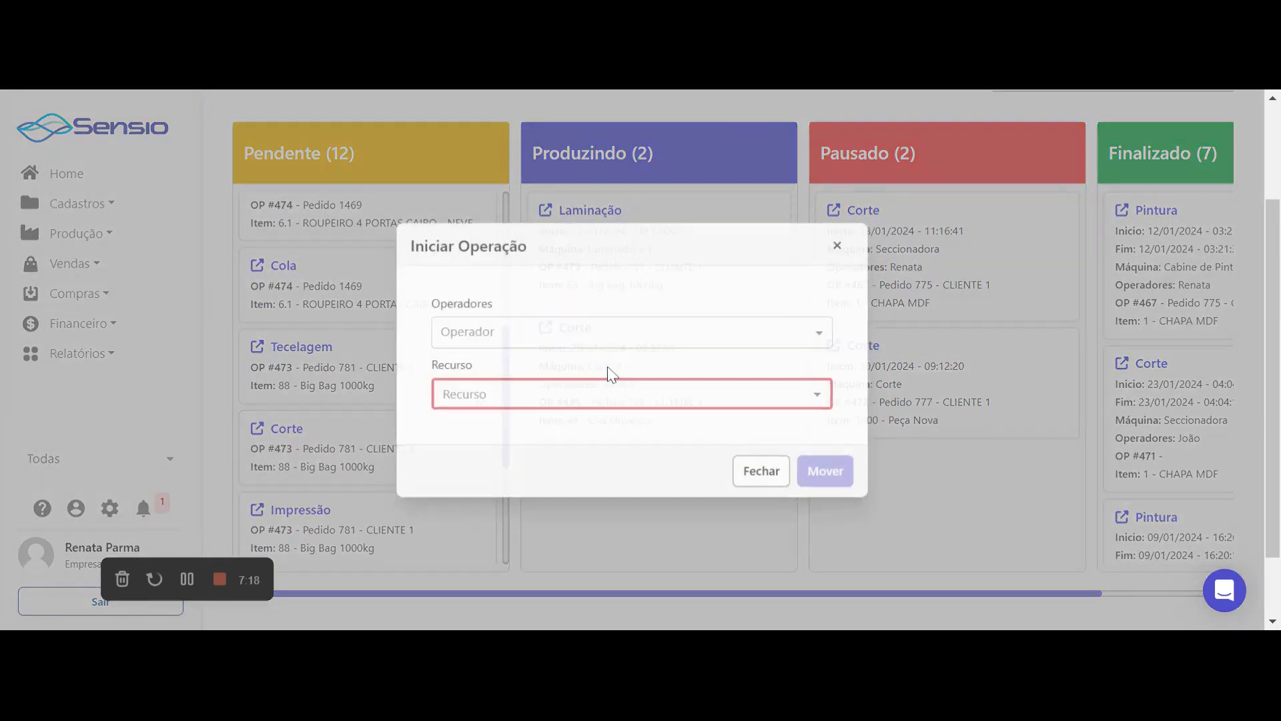
click(580, 409)
click(558, 437)
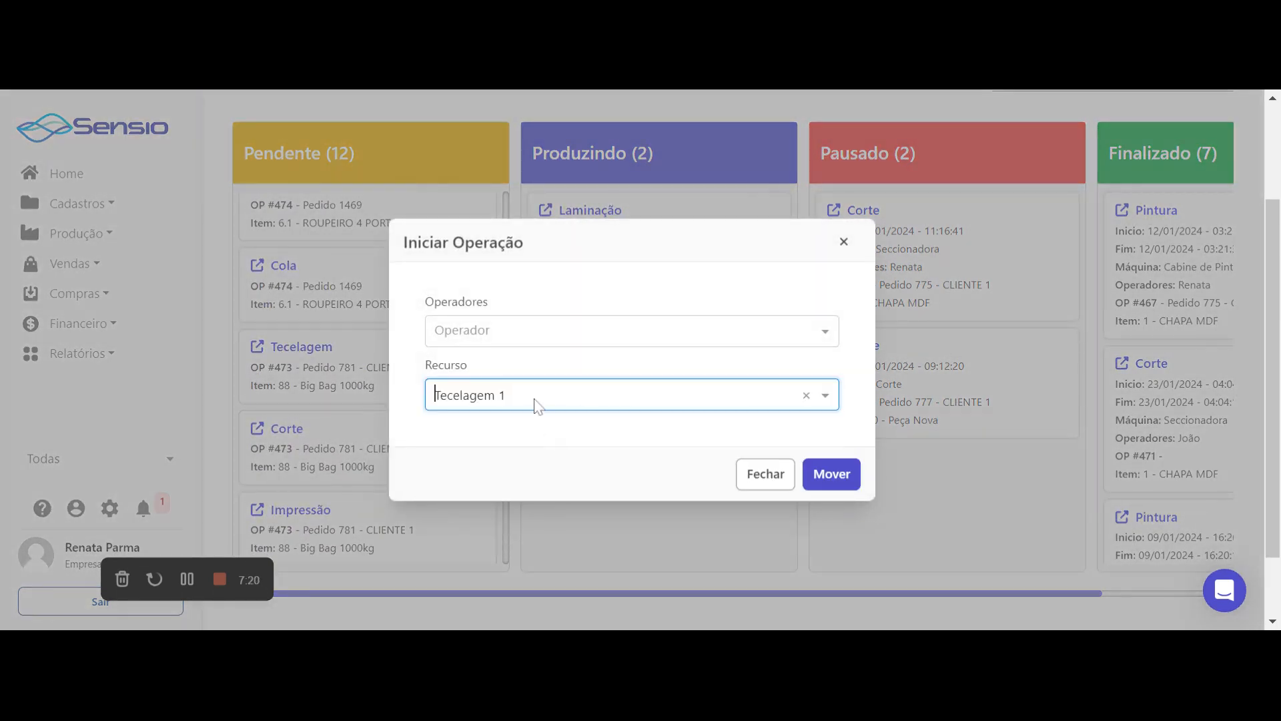
click(514, 343)
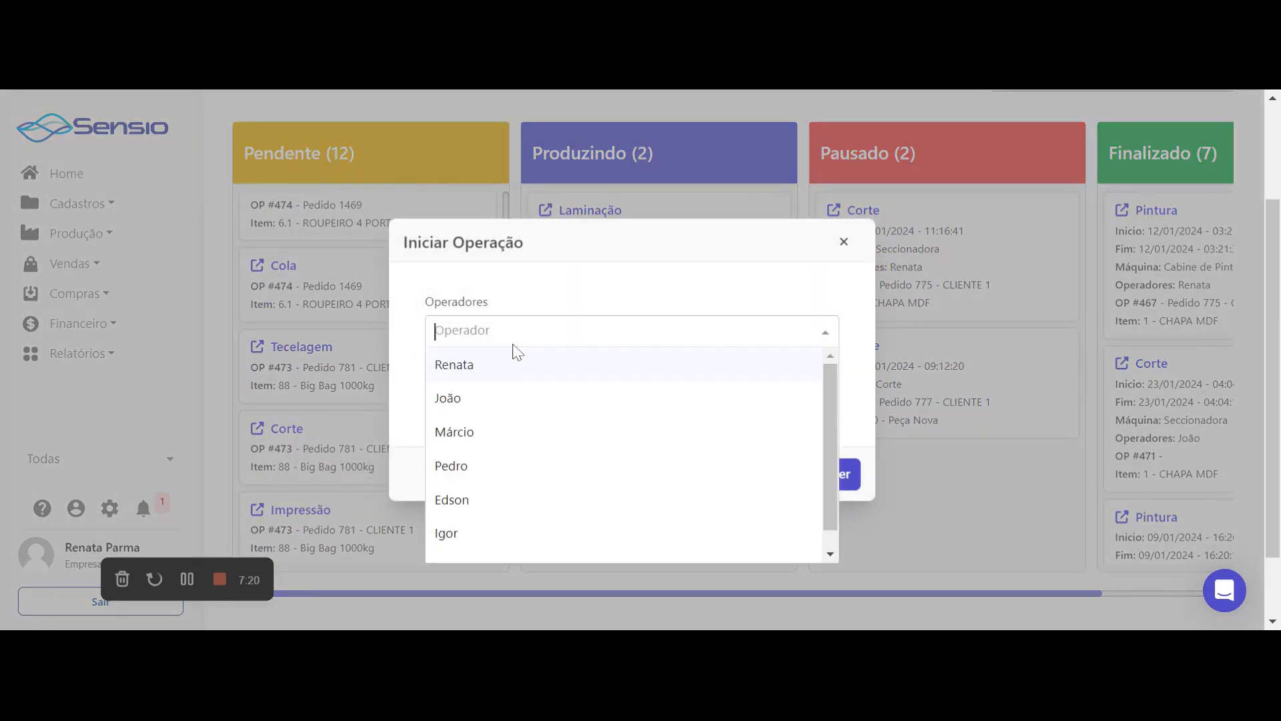
click(497, 442)
click(829, 478)
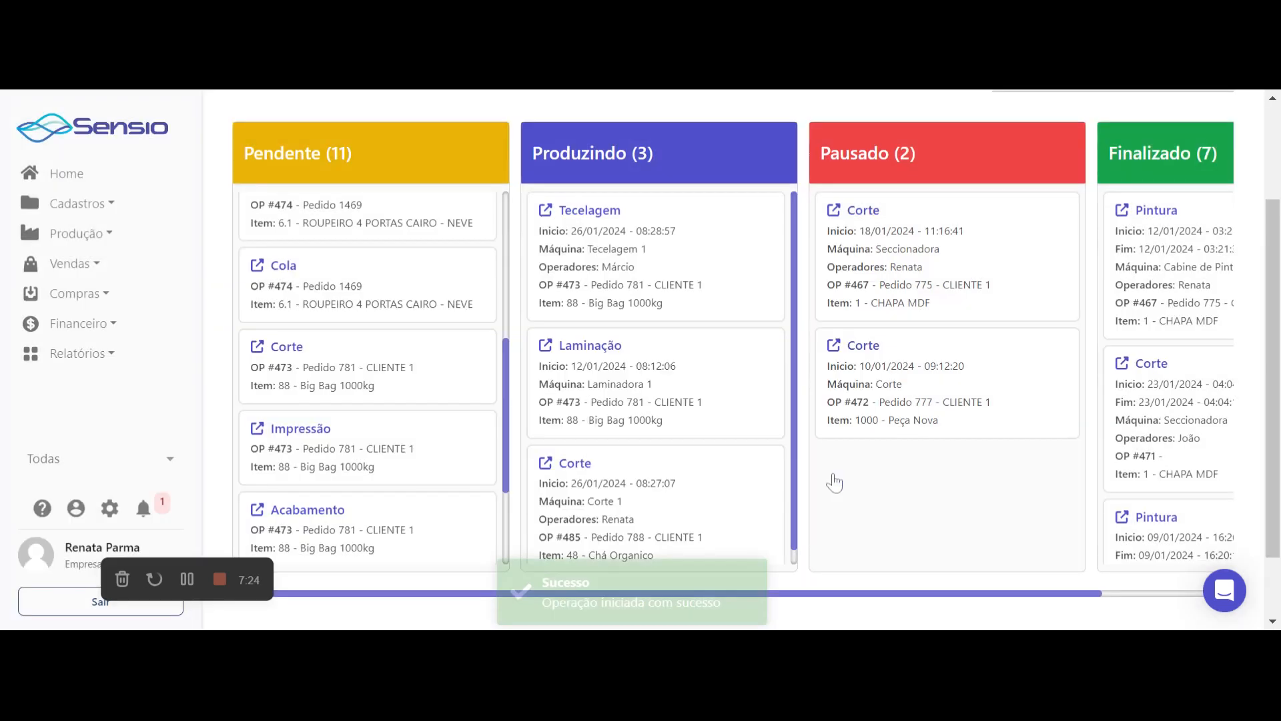
scroll(593, 404, right, 2)
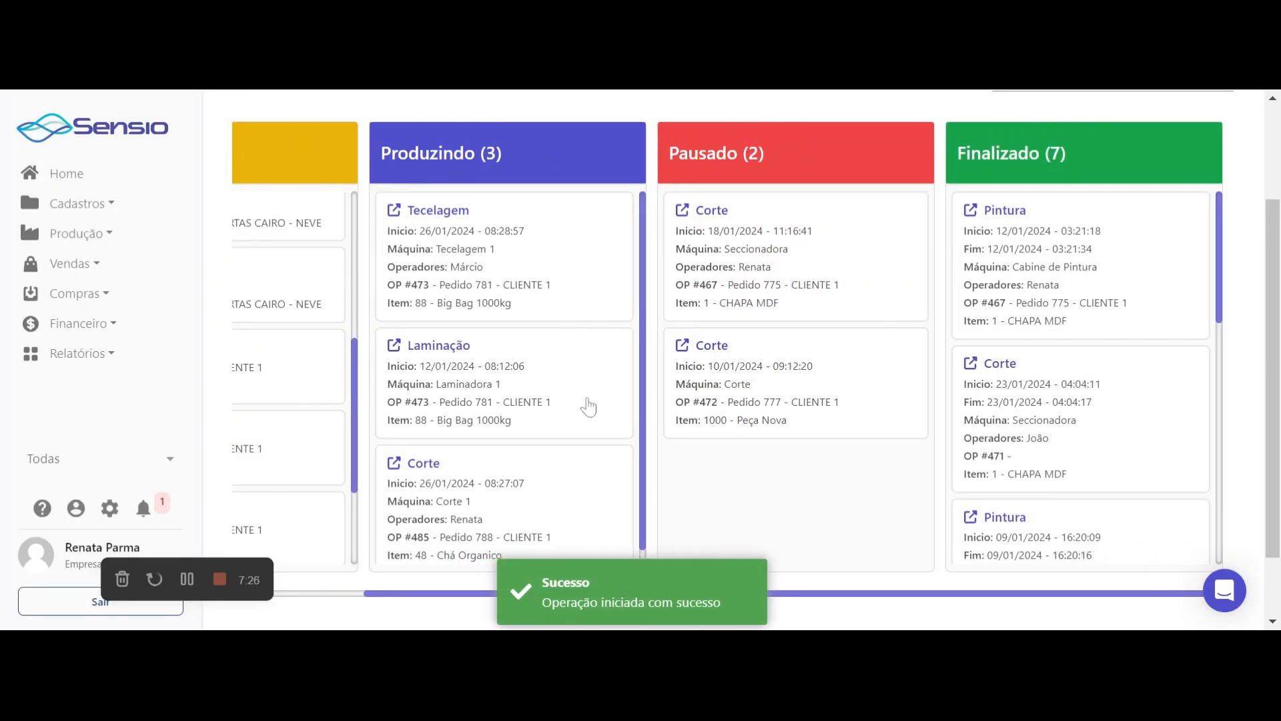
Step: Move the Chá Organico Corte operation from Produzindo to Finalizado, with 1 produced and 0 discarded
scroll(588, 406, down, 1)
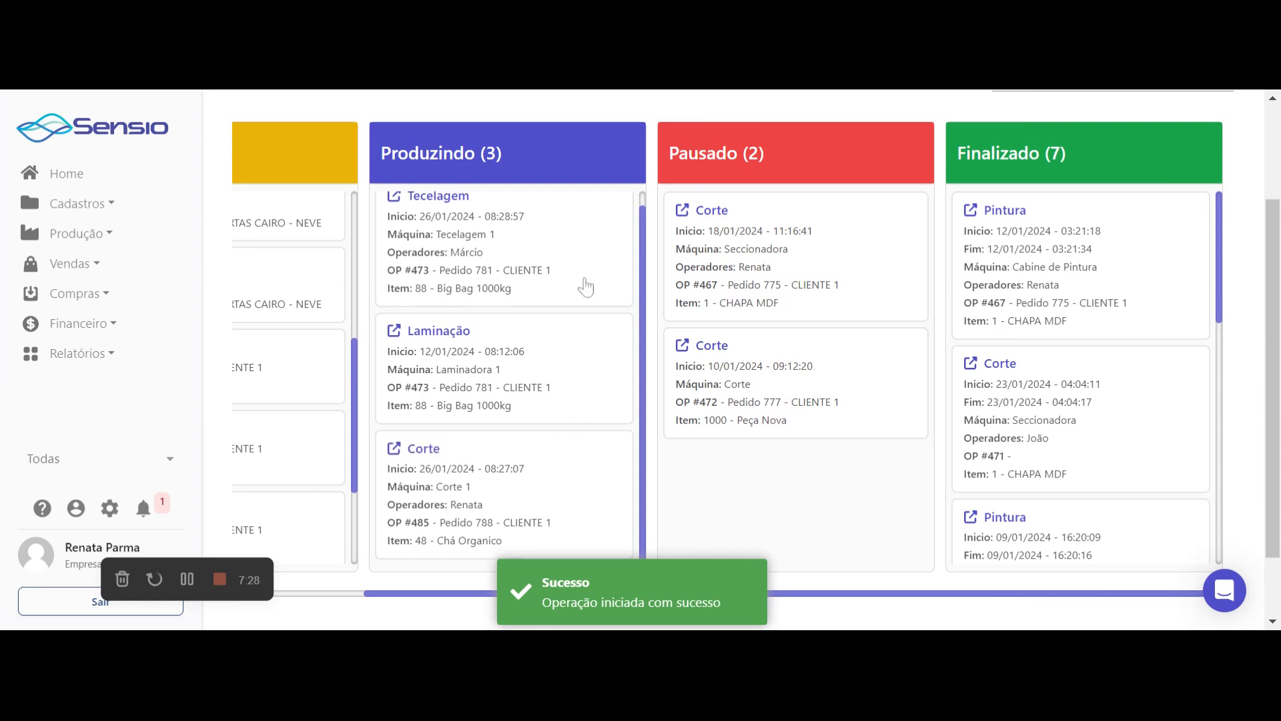
drag(552, 479, 1109, 258)
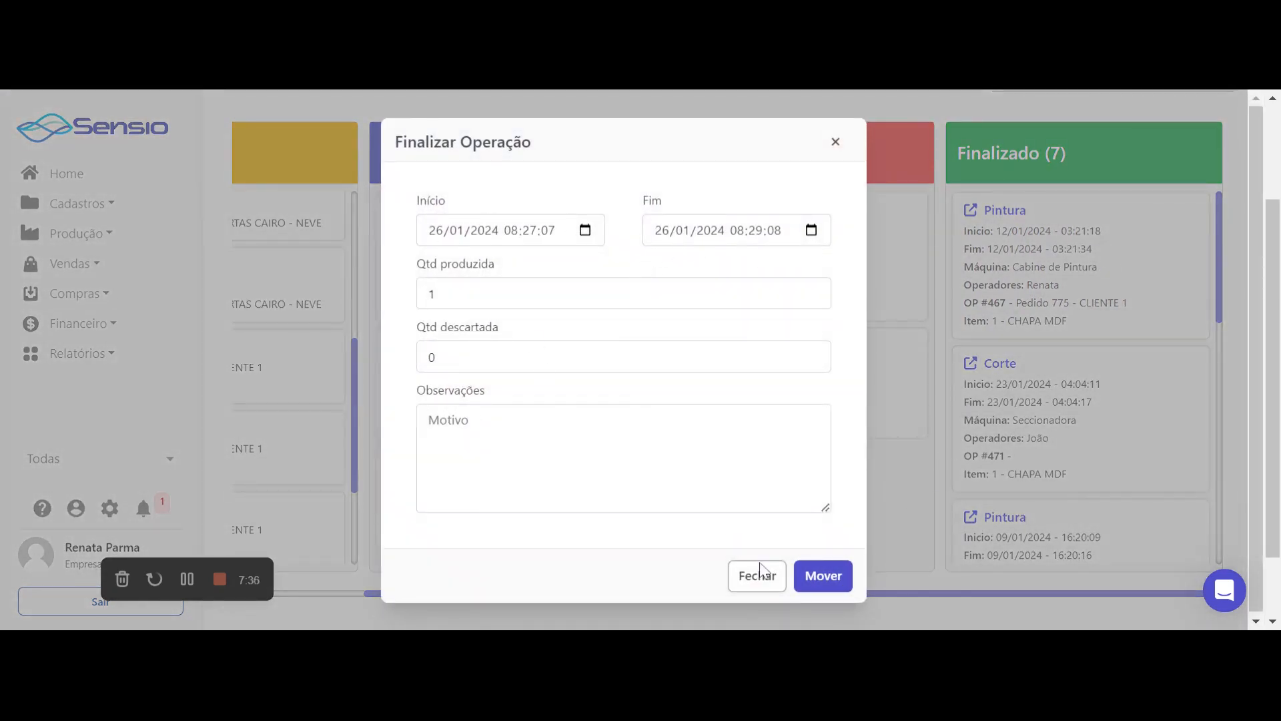
click(815, 582)
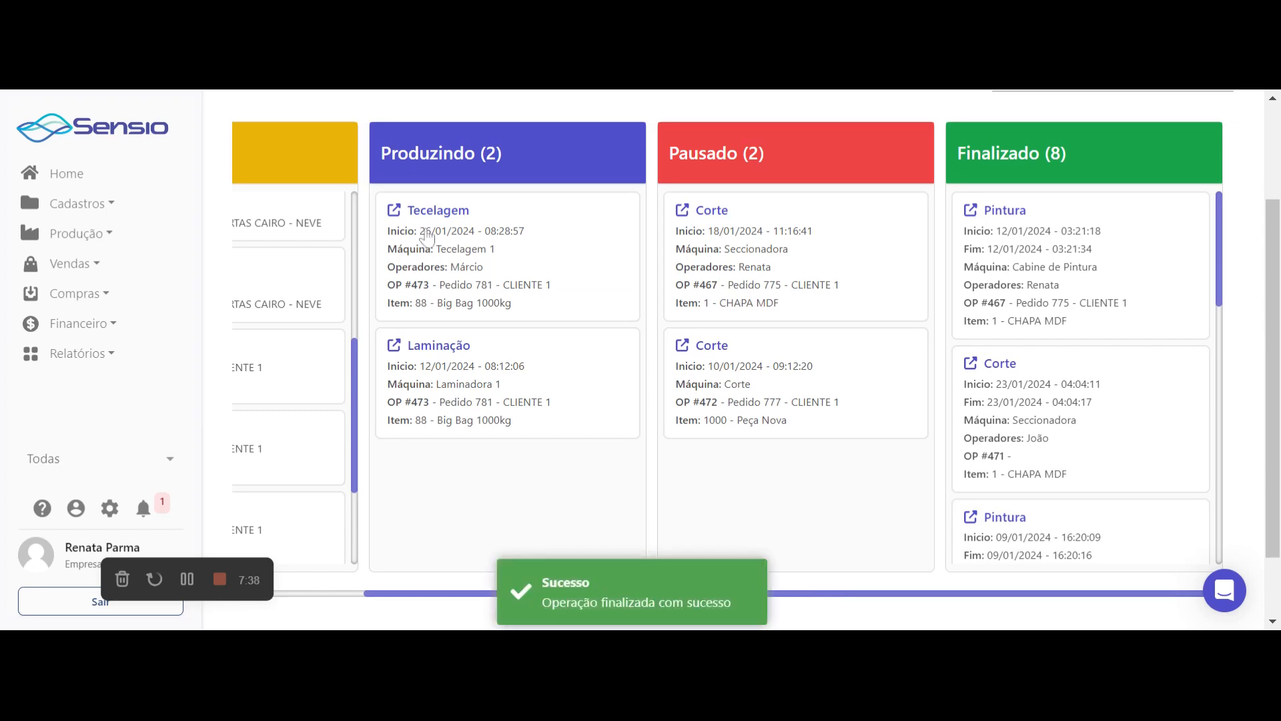
Step: Return to Ordens de Produção and open the Máquinas page
scroll(427, 237, left, 2)
scroll(427, 237, up, 5)
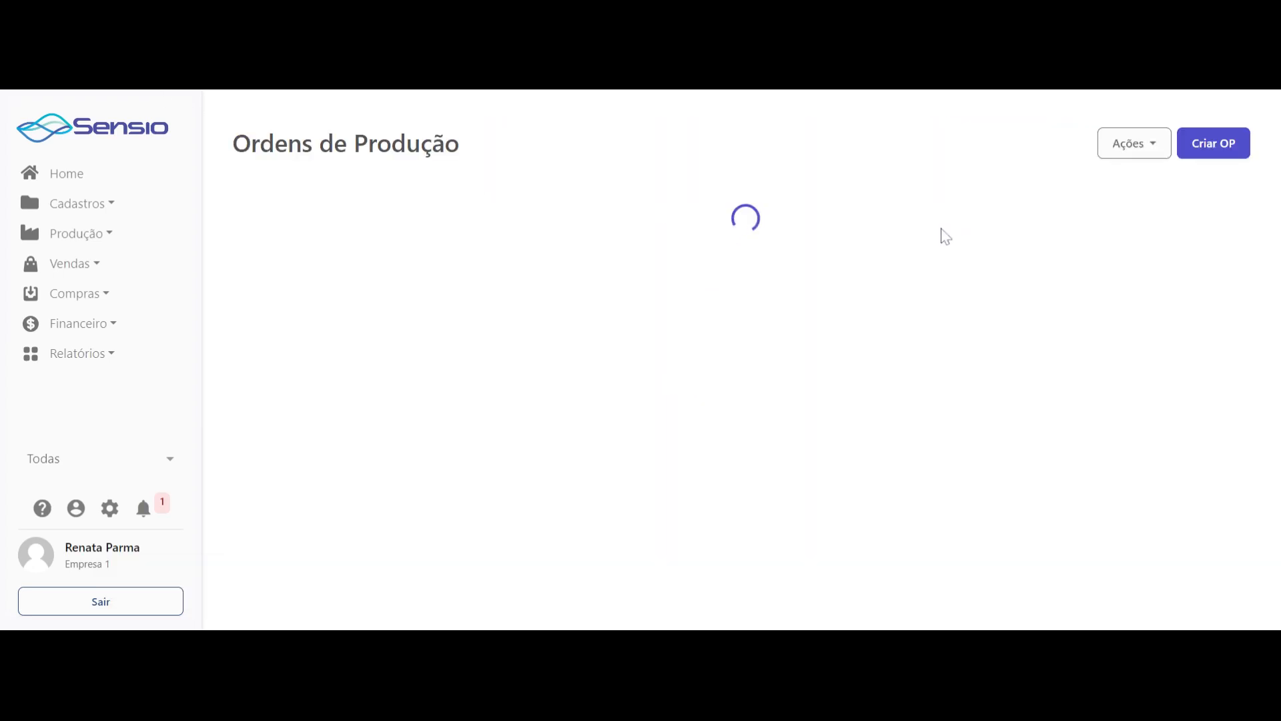
click(1134, 145)
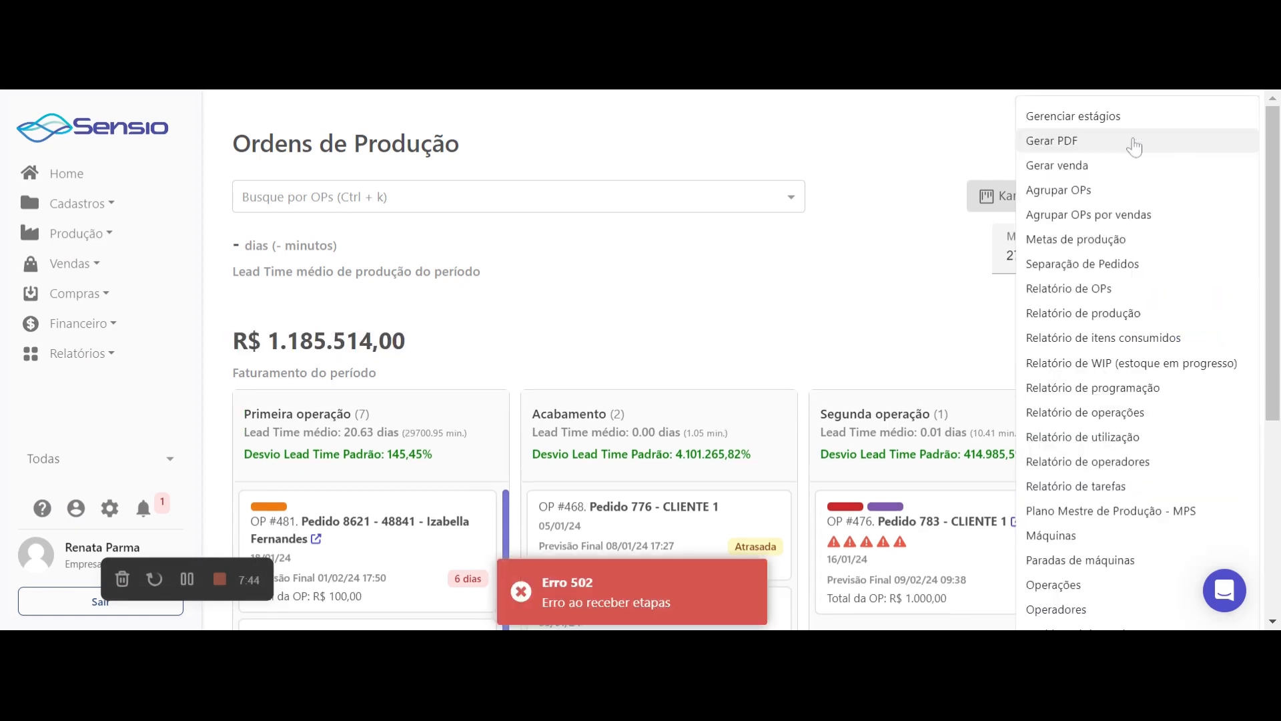
scroll(1068, 452, down, 2)
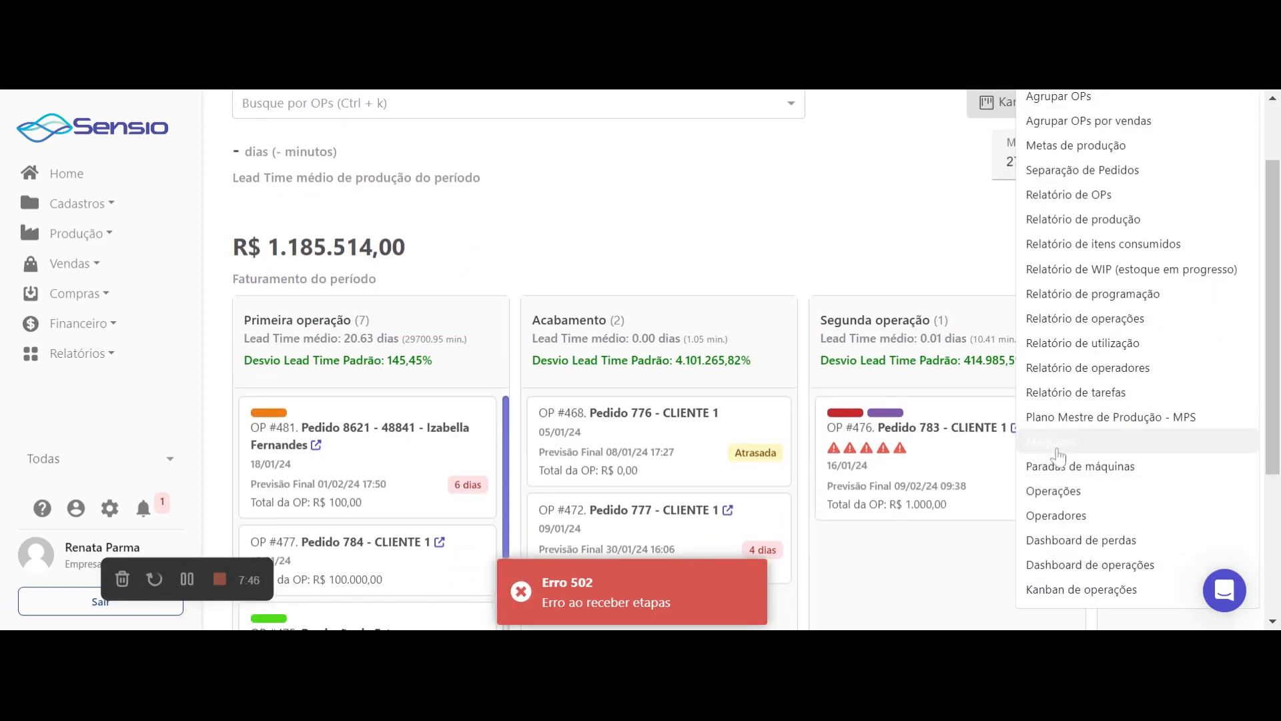
click(1058, 443)
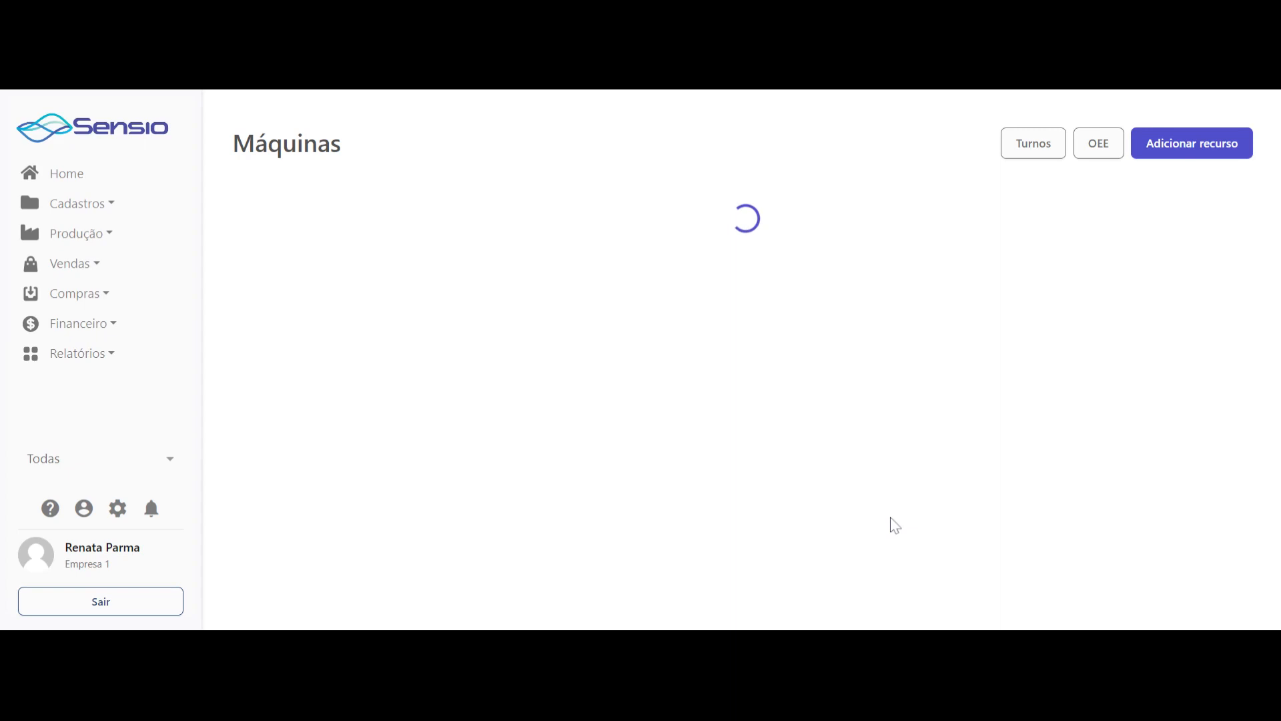
Step: Browse the registered machines and open the OEE indicators of Corte 1
scroll(572, 401, down, 8)
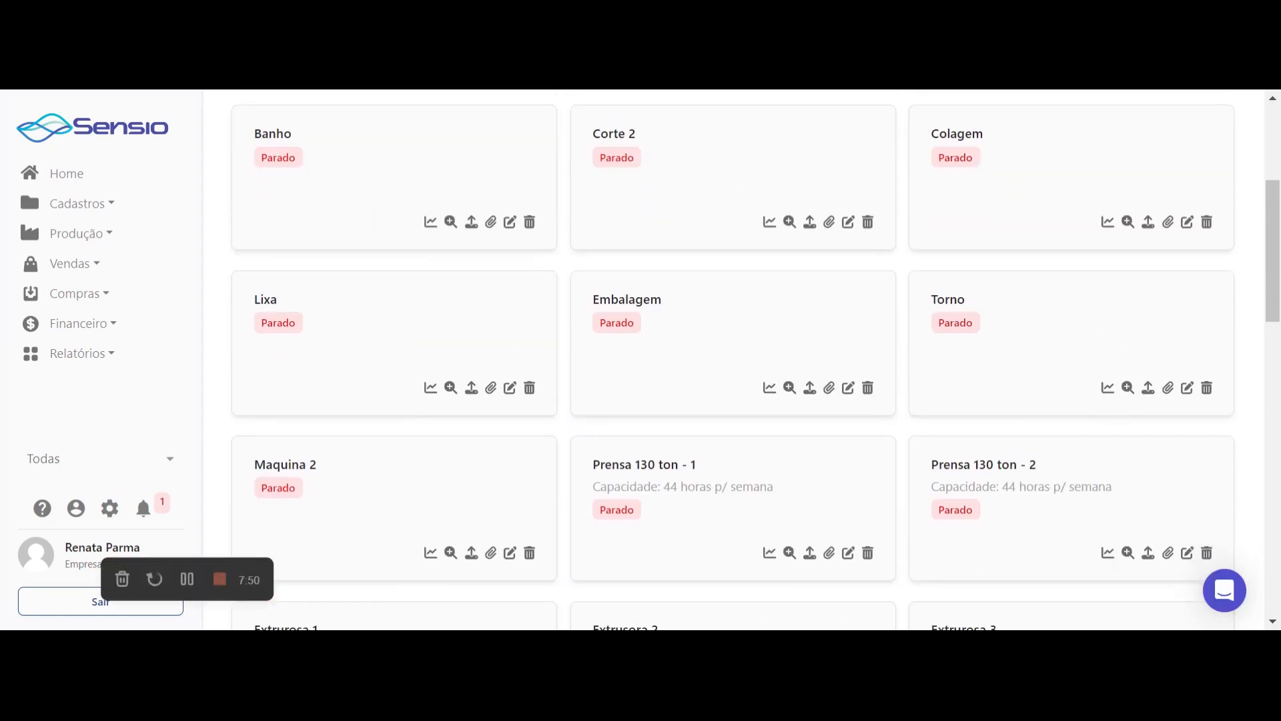
scroll(734, 360, down, 3)
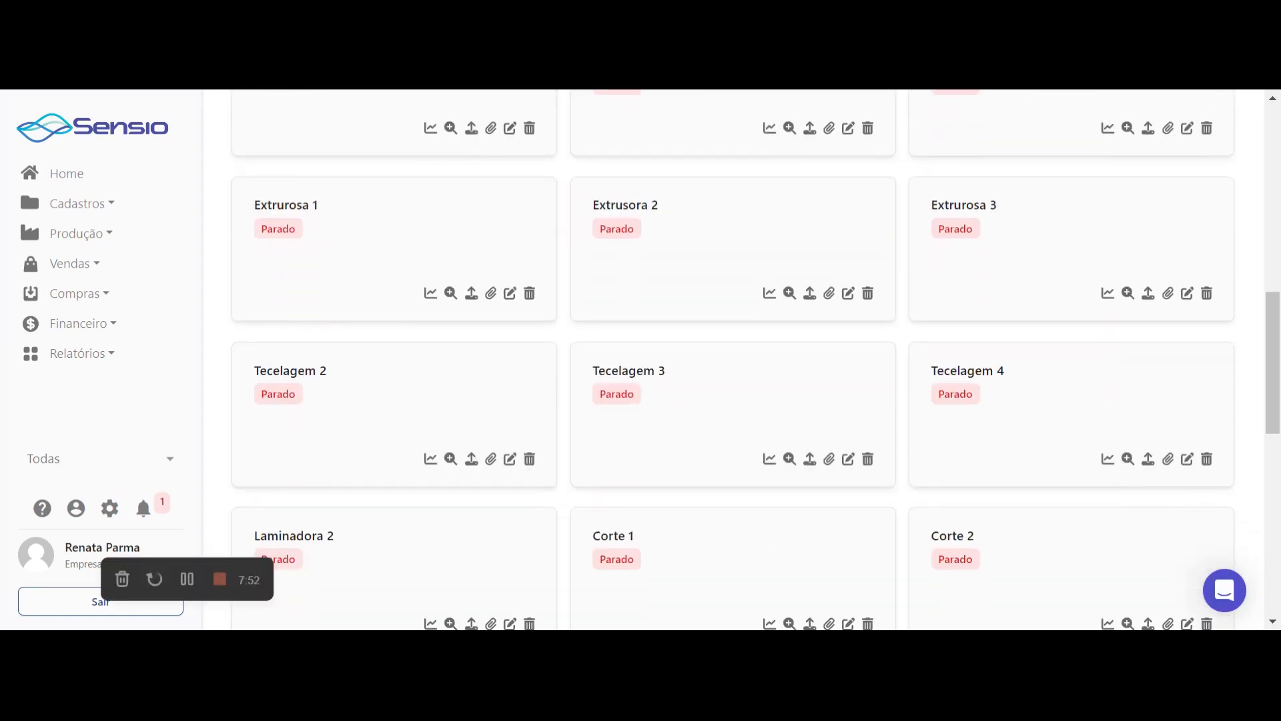
scroll(734, 361, up, 4)
scroll(795, 207, up, 1)
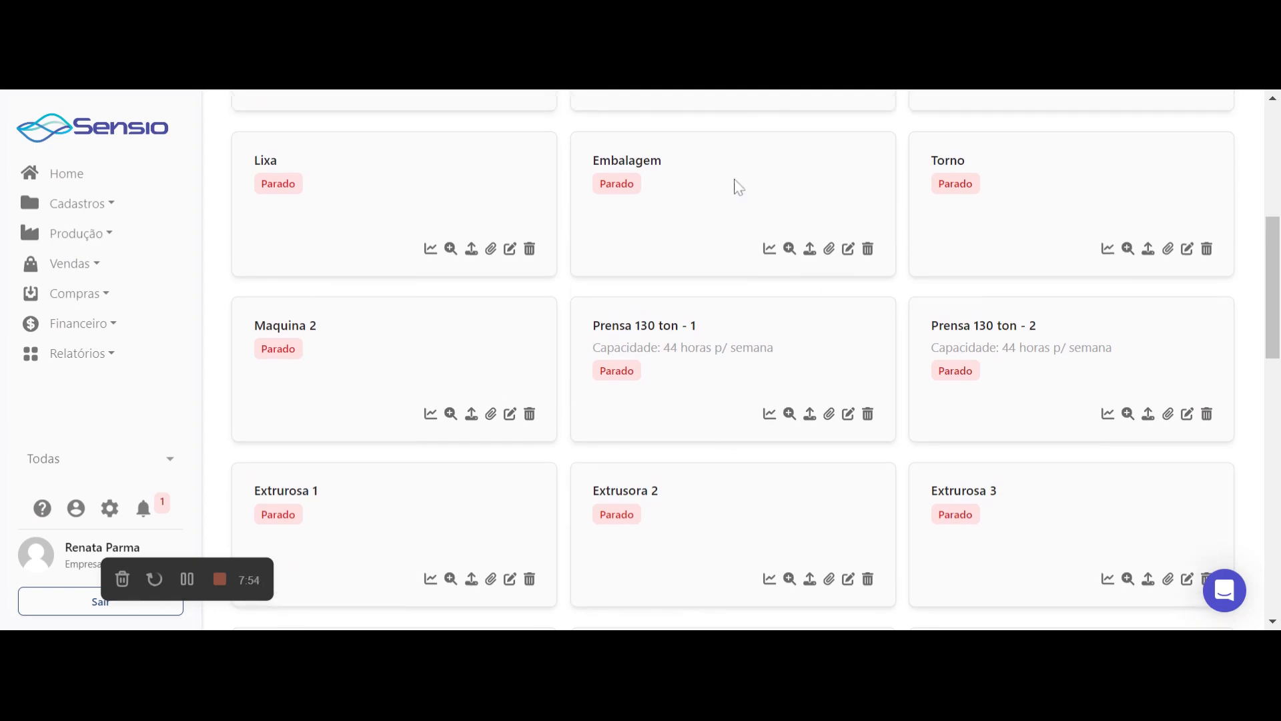
scroll(807, 452, up, 3)
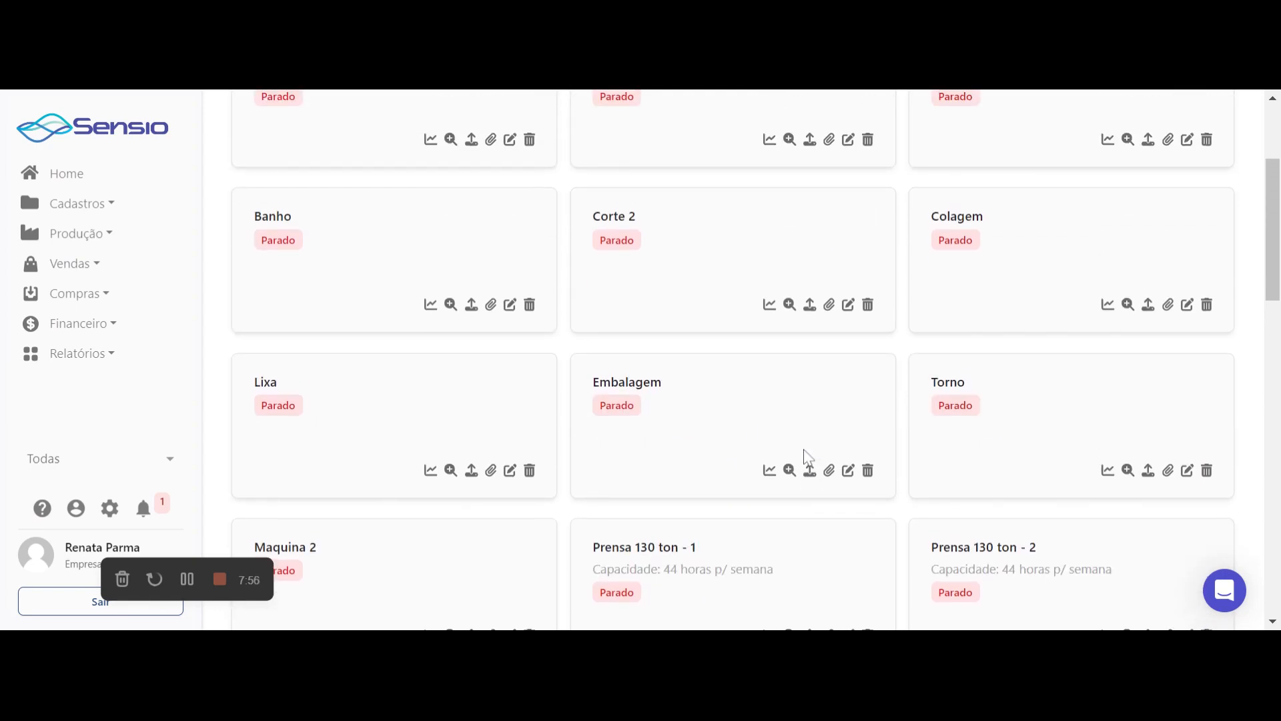
scroll(807, 456, down, 10)
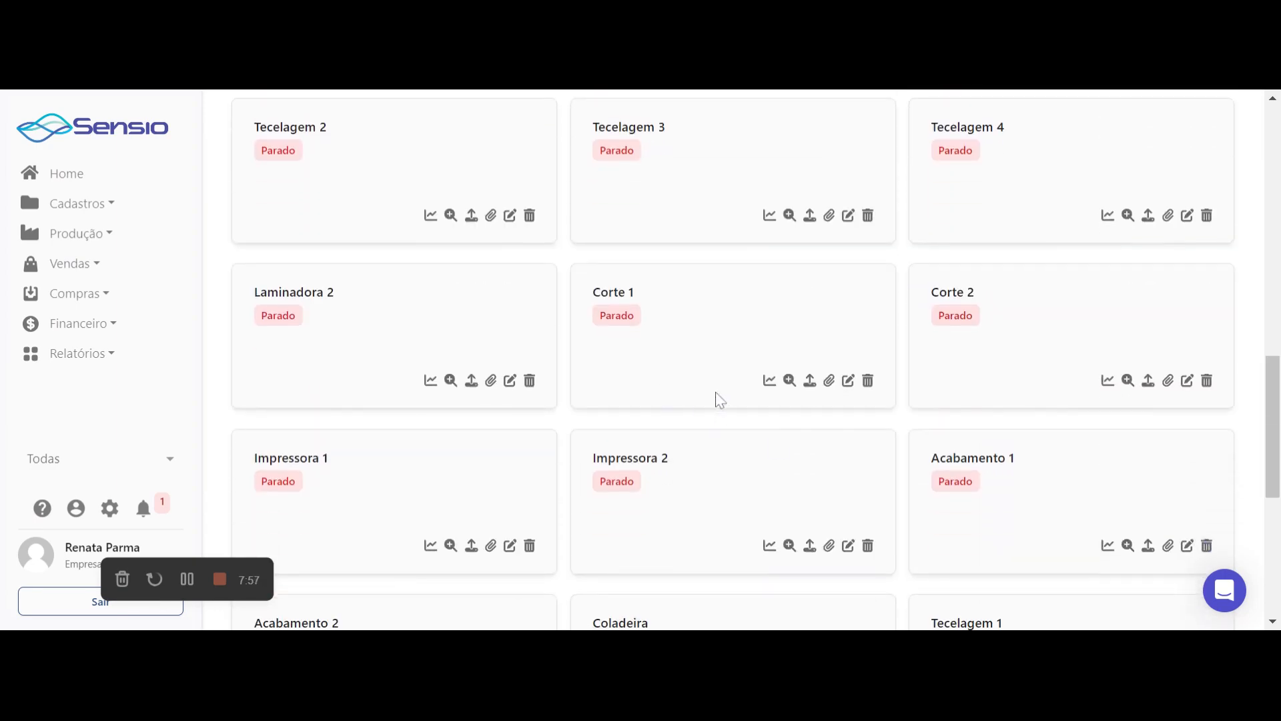
click(769, 380)
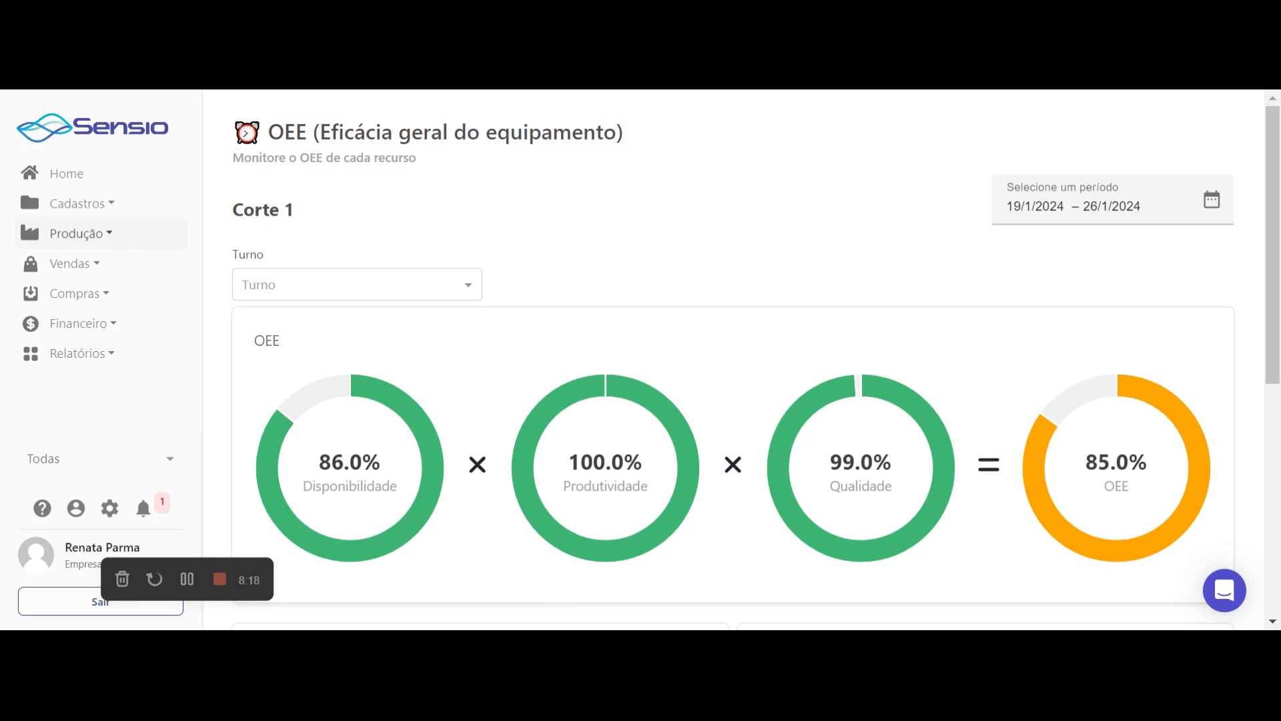
Step: View the sales orders list and the Cargas list
click(93, 264)
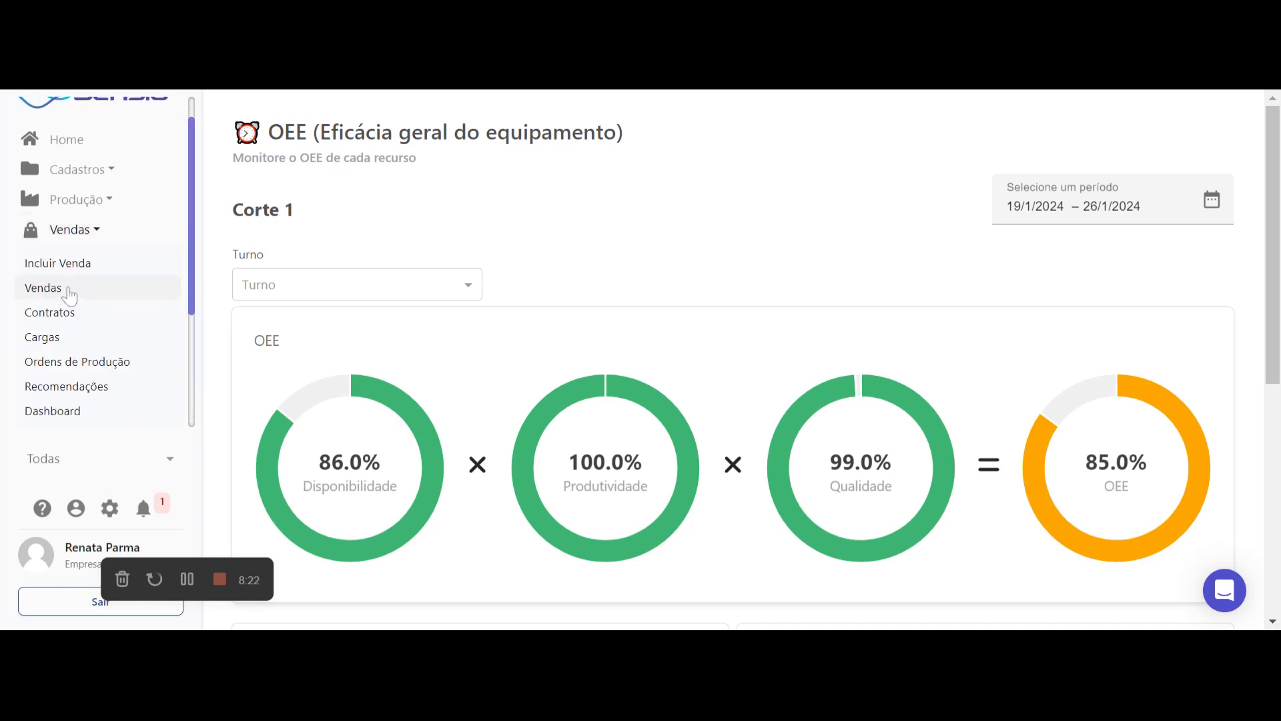
click(69, 288)
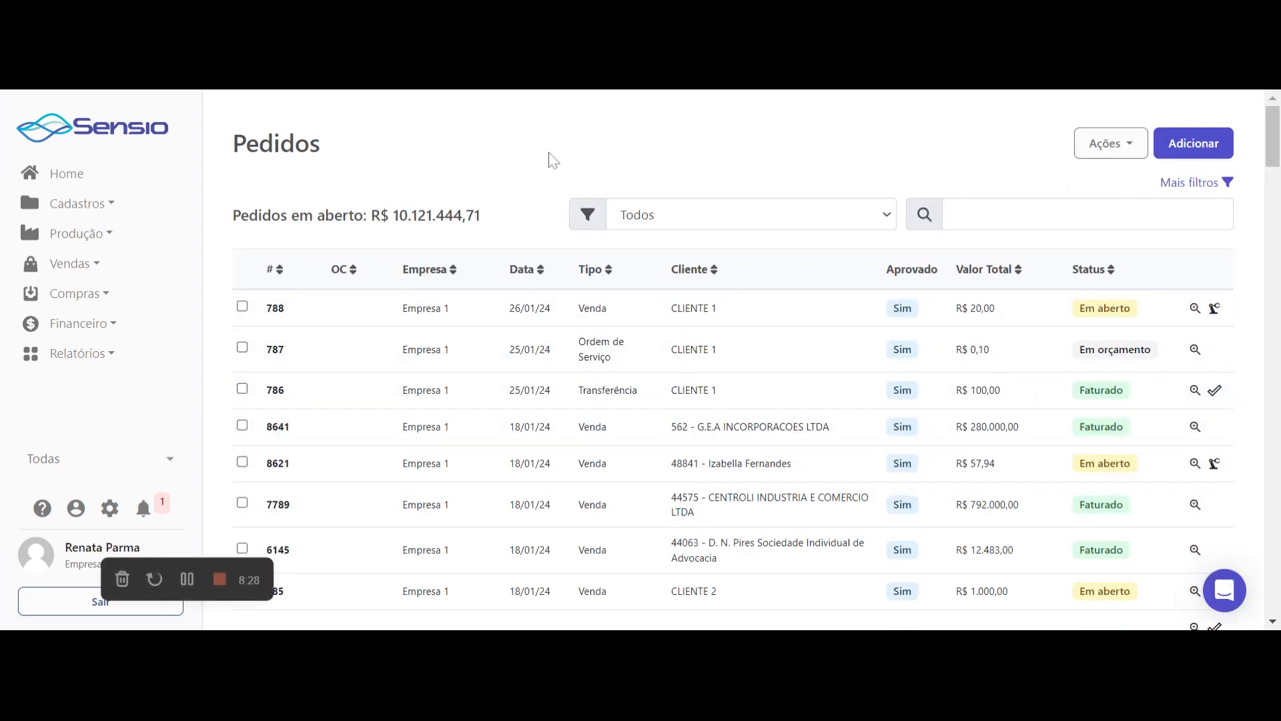
click(73, 264)
scroll(77, 261, down, 2)
click(76, 248)
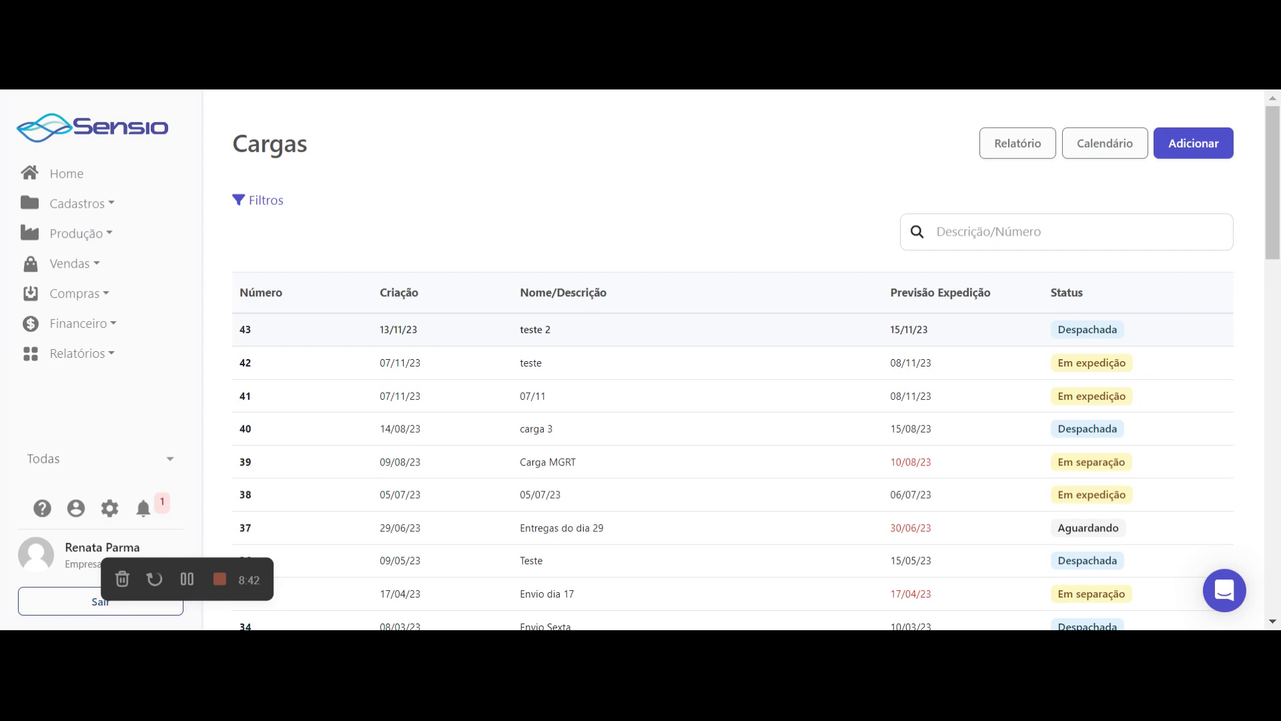
Step: Review the remaining sales options and open Notas Fiscais de Saída
click(107, 264)
scroll(106, 263, down, 2)
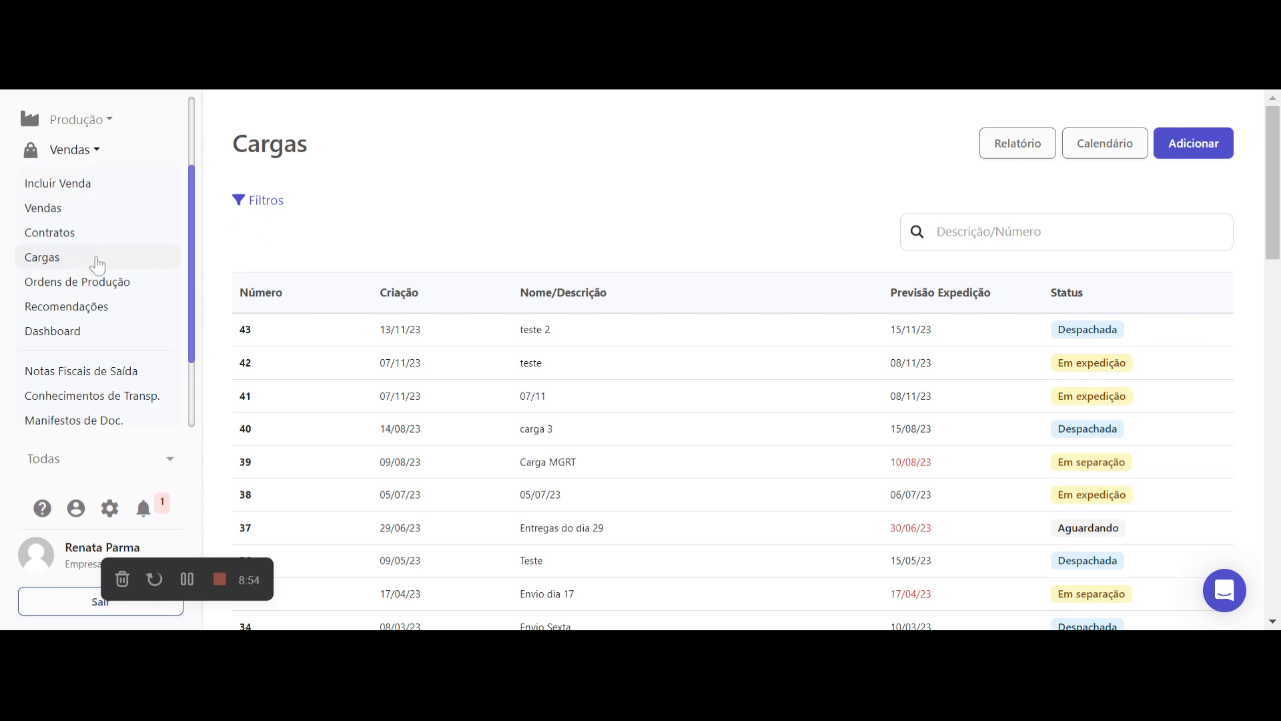
scroll(137, 357, down, 1)
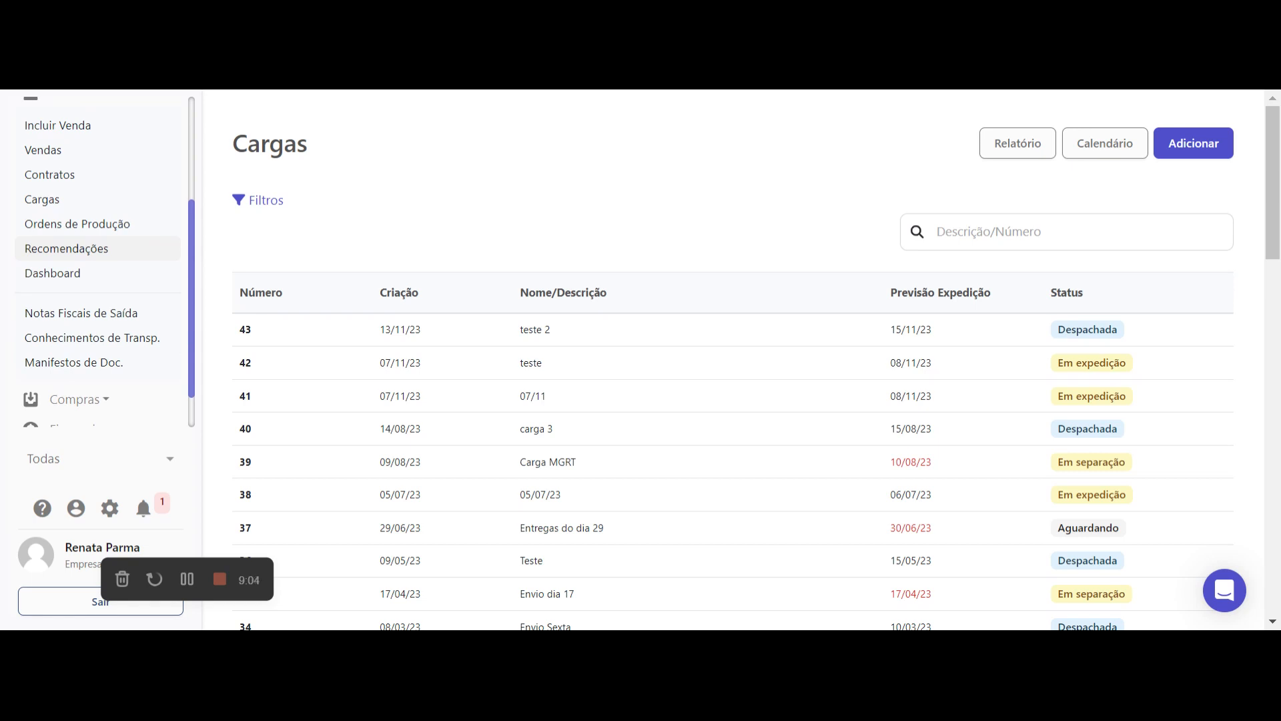
scroll(100, 260, down, 1)
click(121, 265)
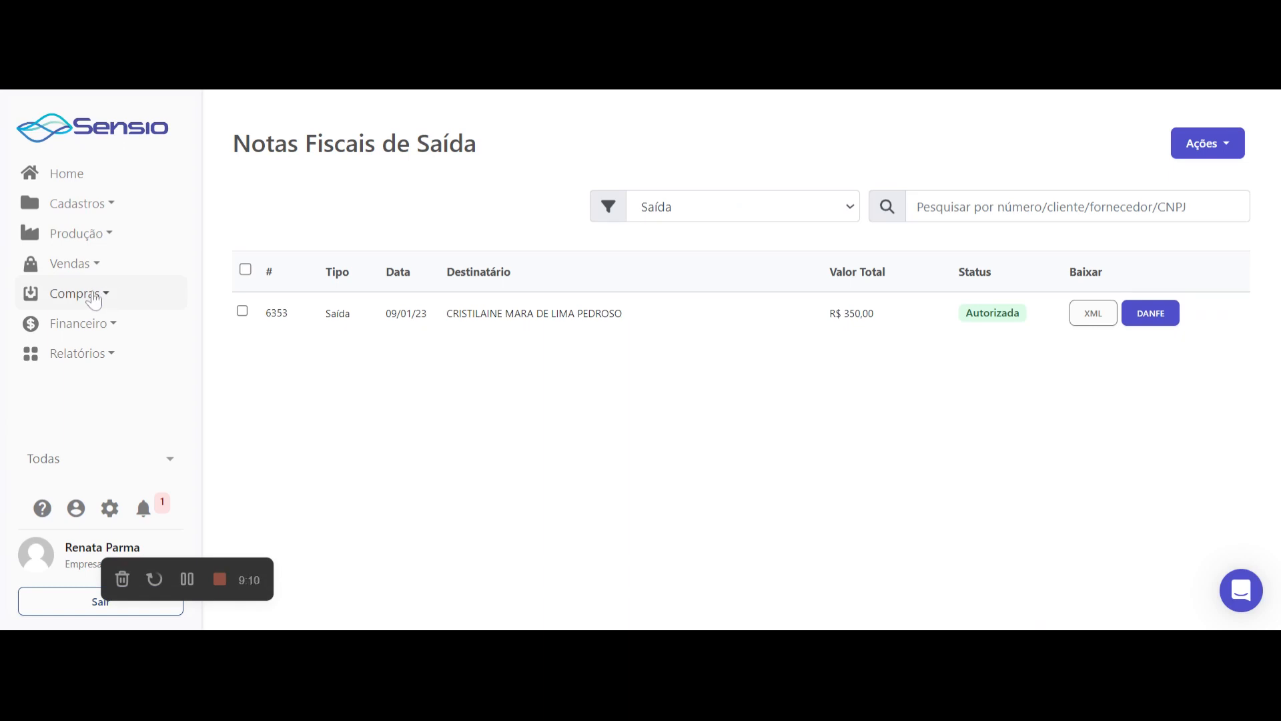
Step: Open the Compras list and look through the purchase orders
click(93, 295)
scroll(93, 297, down, 2)
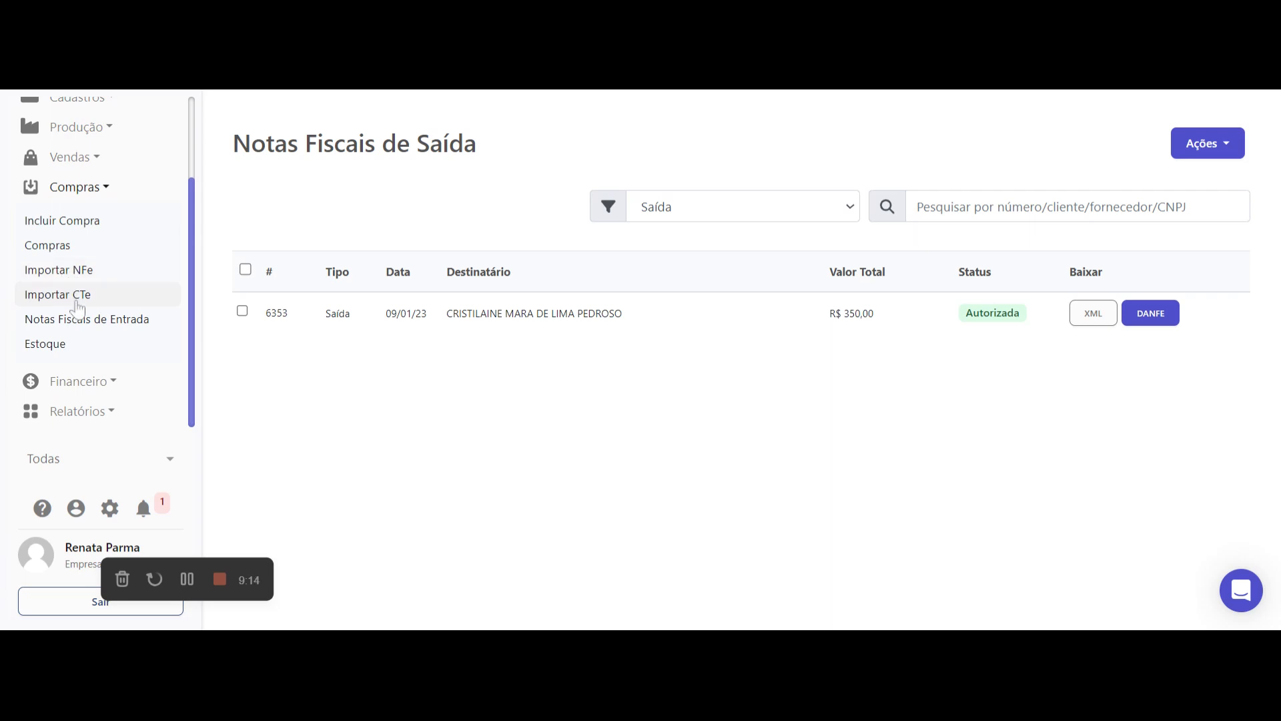
click(83, 247)
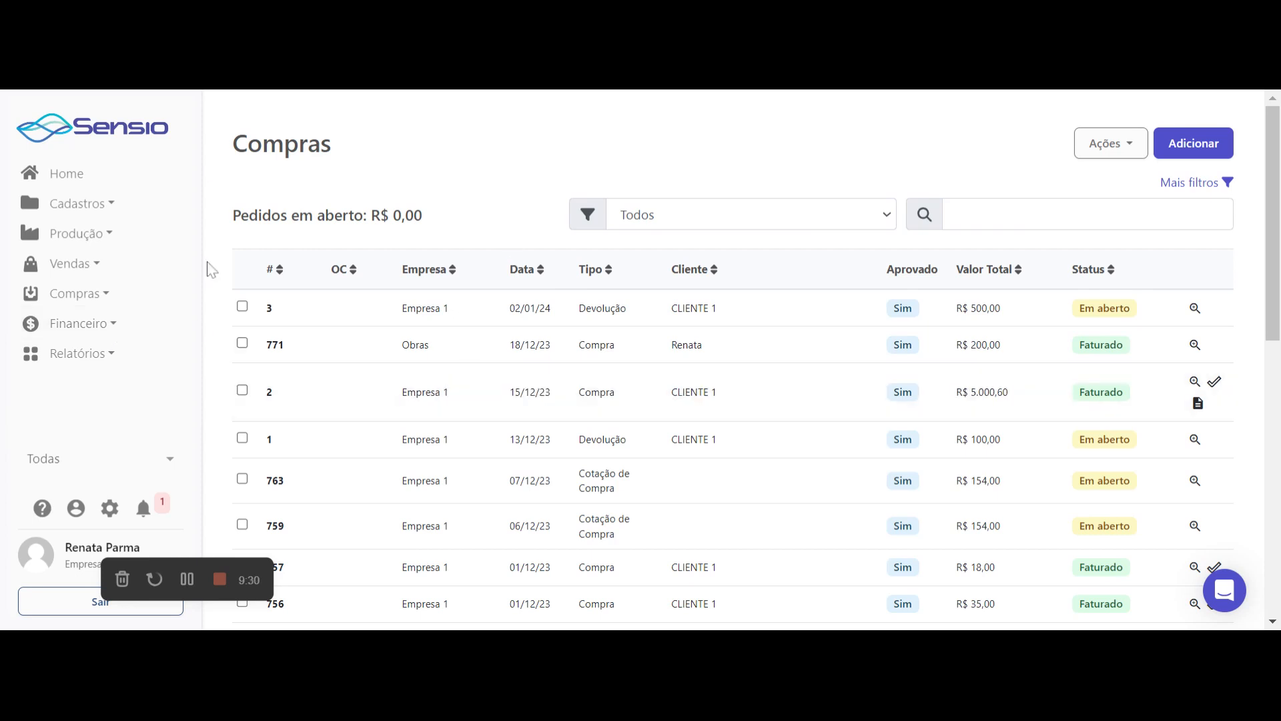
scroll(277, 323, down, 3)
Step: In Lançamentos, settle the overdue Compra material payable of 16/08/2023 for R$ 14.681,70, paid by Cheque from Banco do Brasil
click(75, 323)
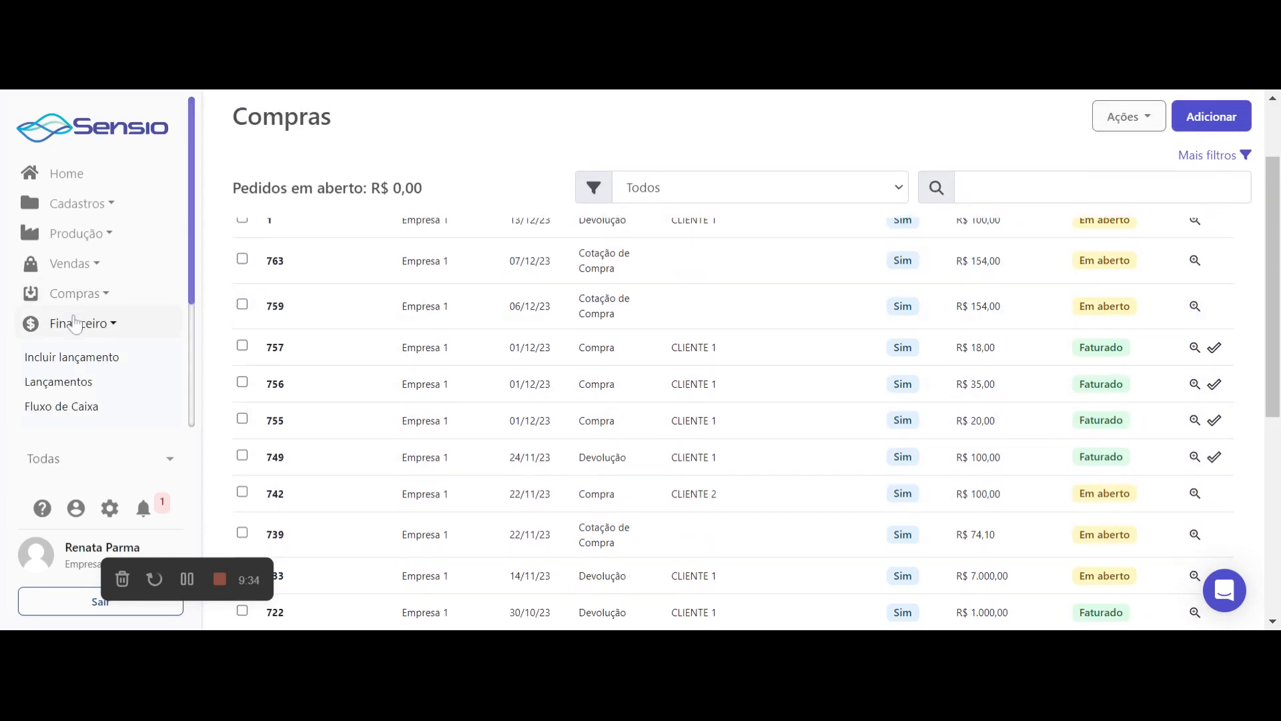
scroll(75, 323, down, 1)
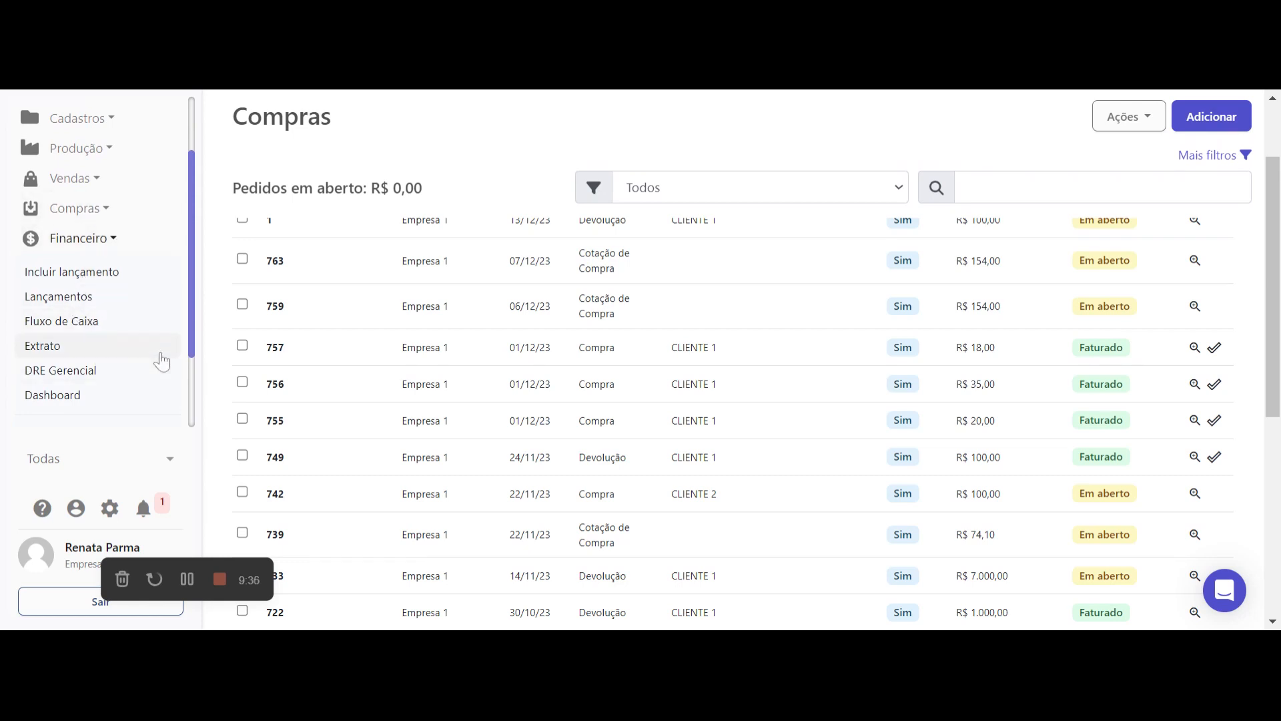
click(100, 297)
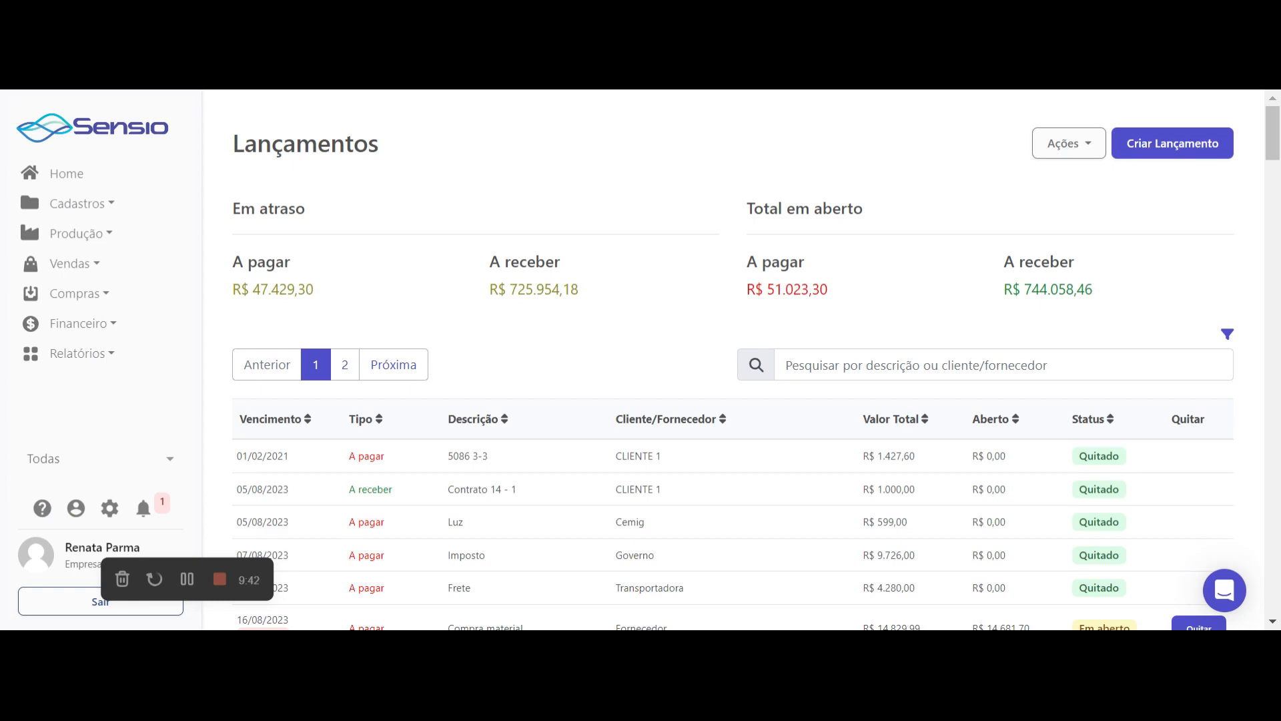
scroll(887, 318, down, 5)
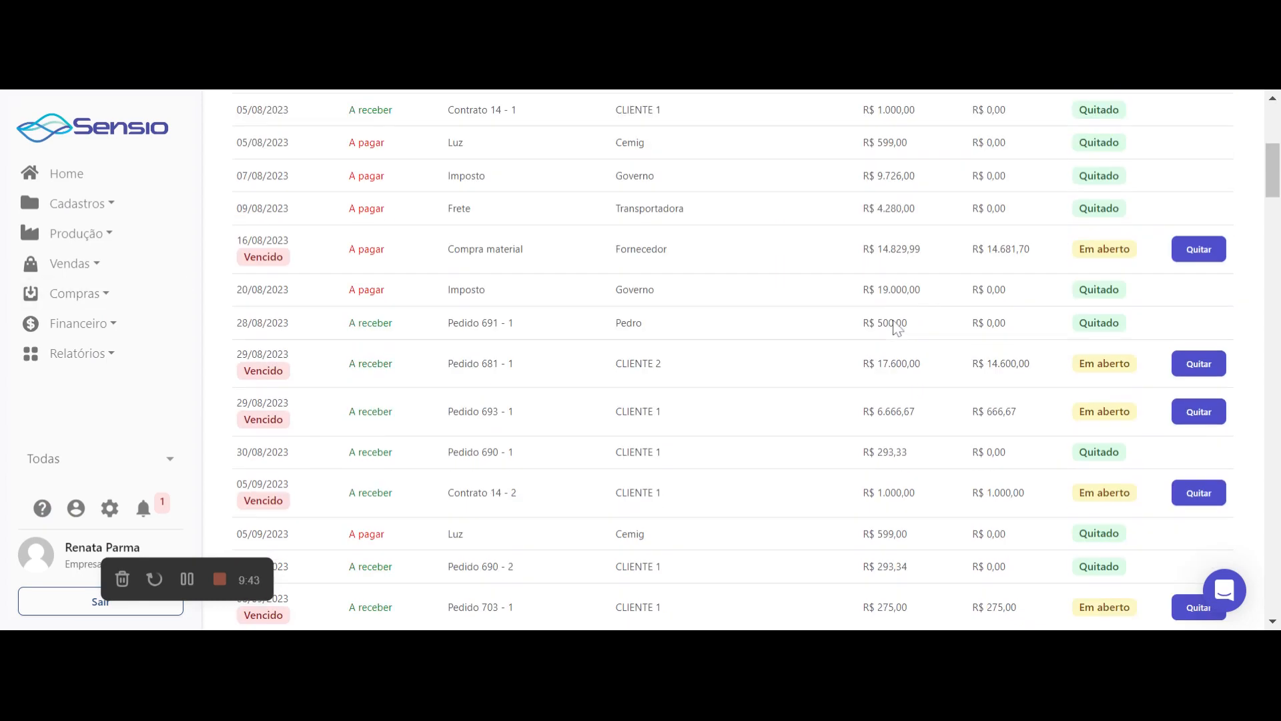
click(1199, 251)
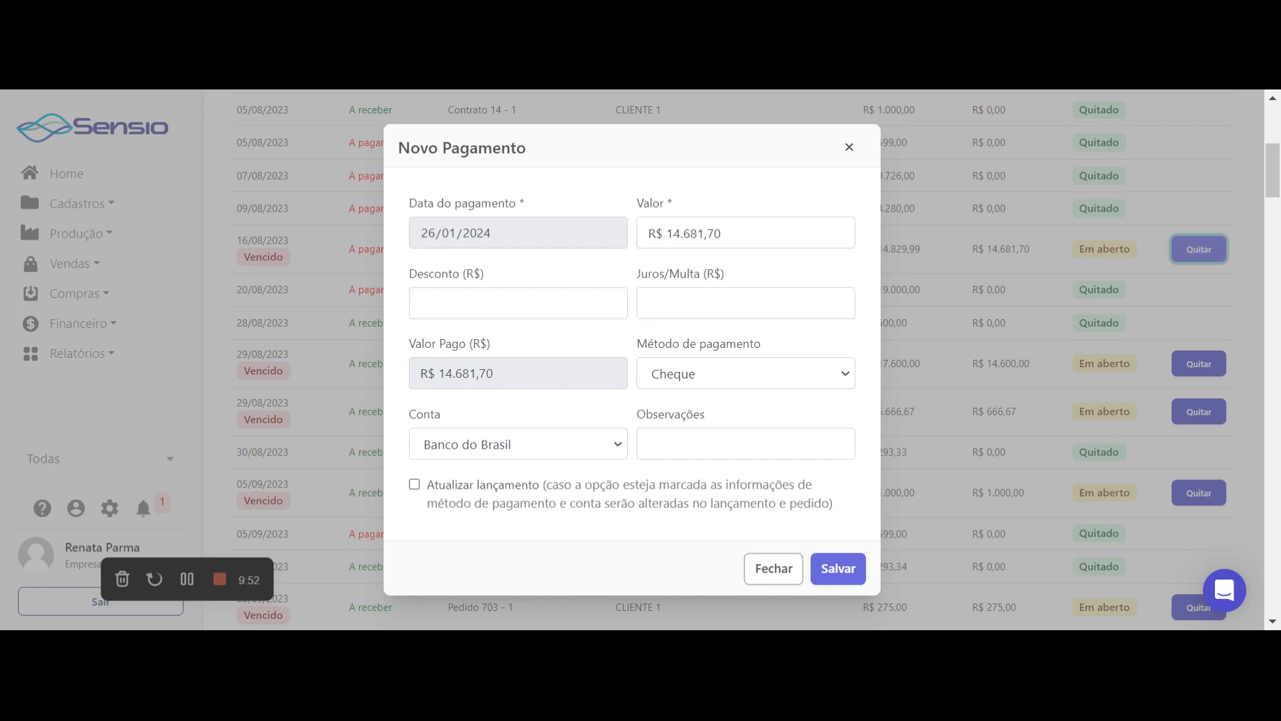
click(831, 579)
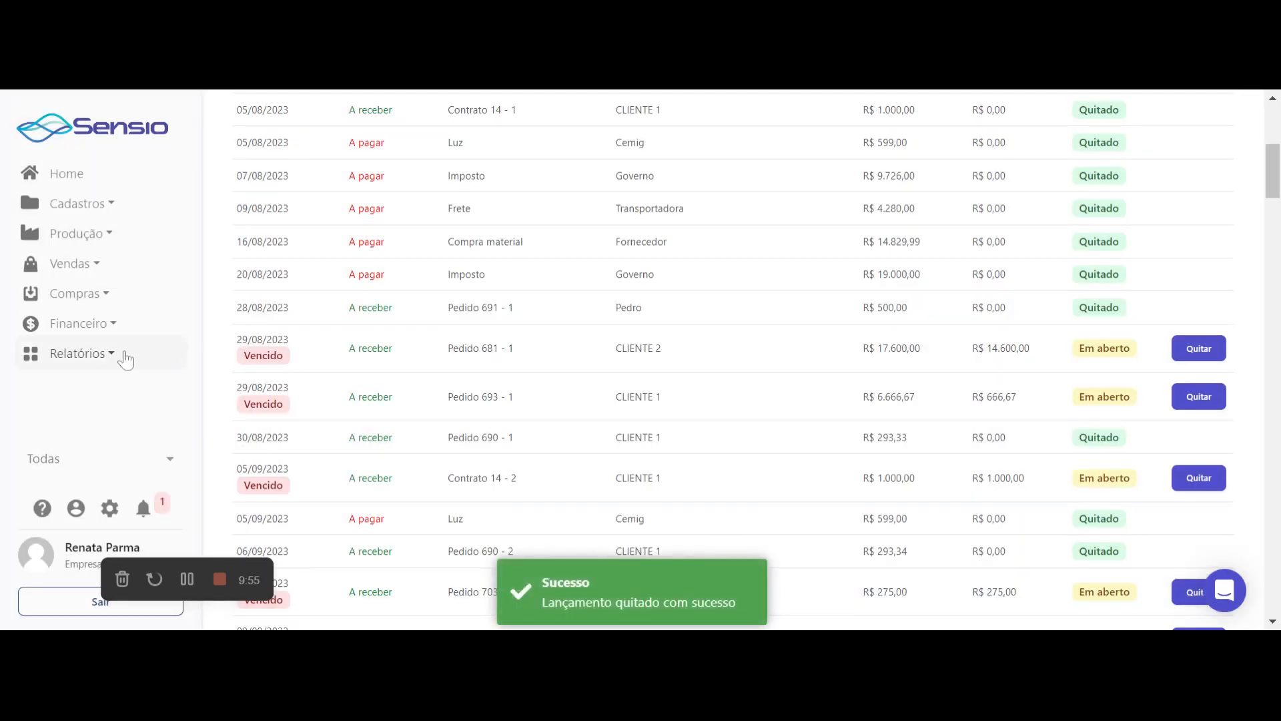
Step: Open the DRE Gerencial and examine its monthly revenue, cost and expense lines for 2024
click(85, 324)
scroll(86, 340, down, 3)
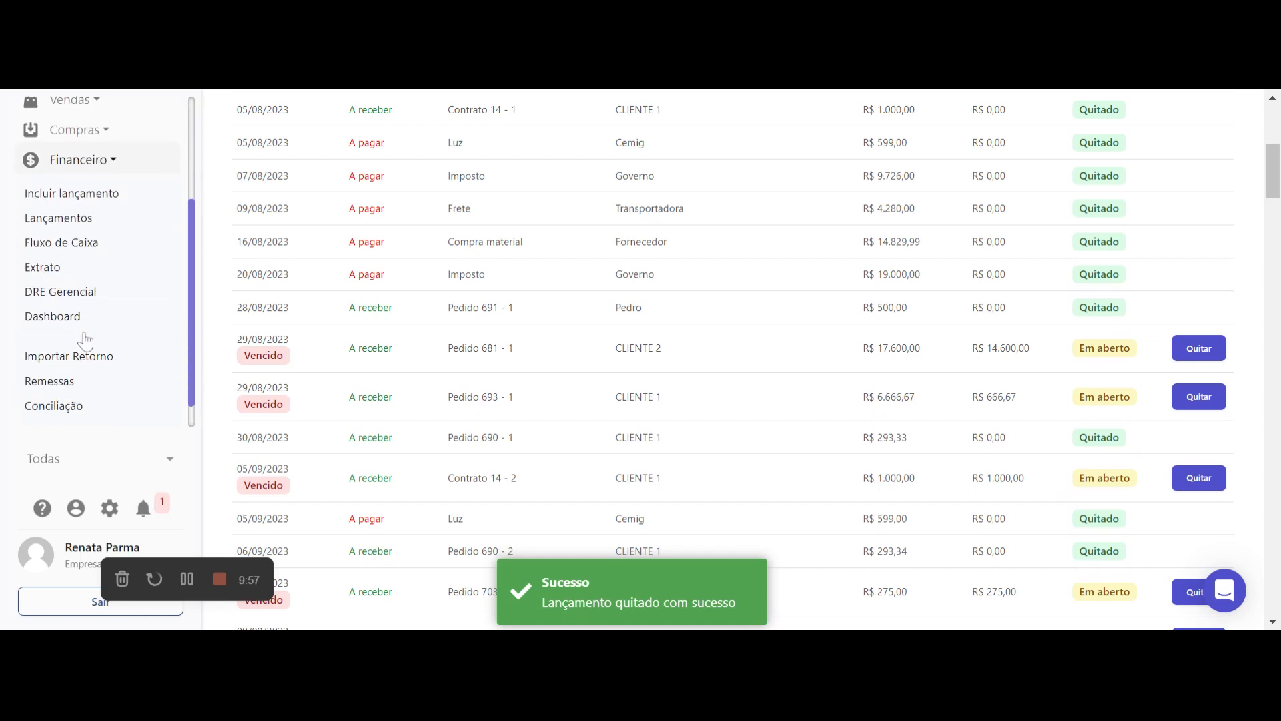
click(79, 293)
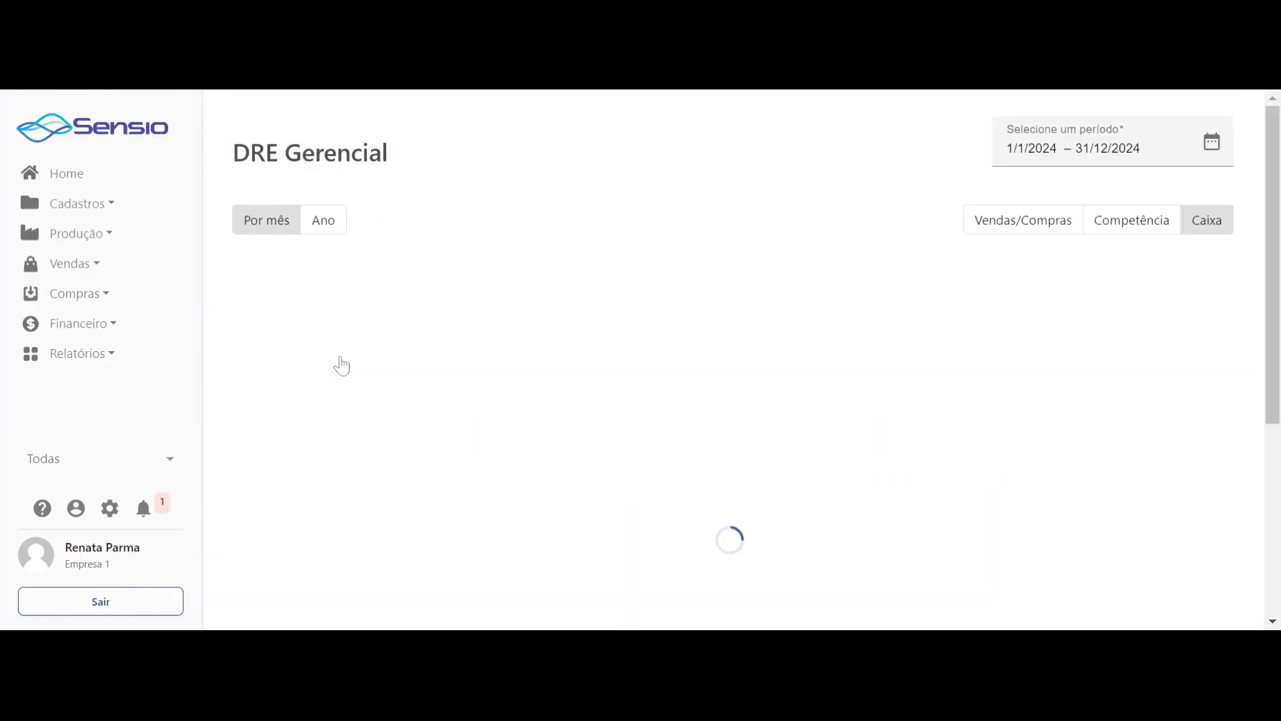
scroll(654, 358, down, 3)
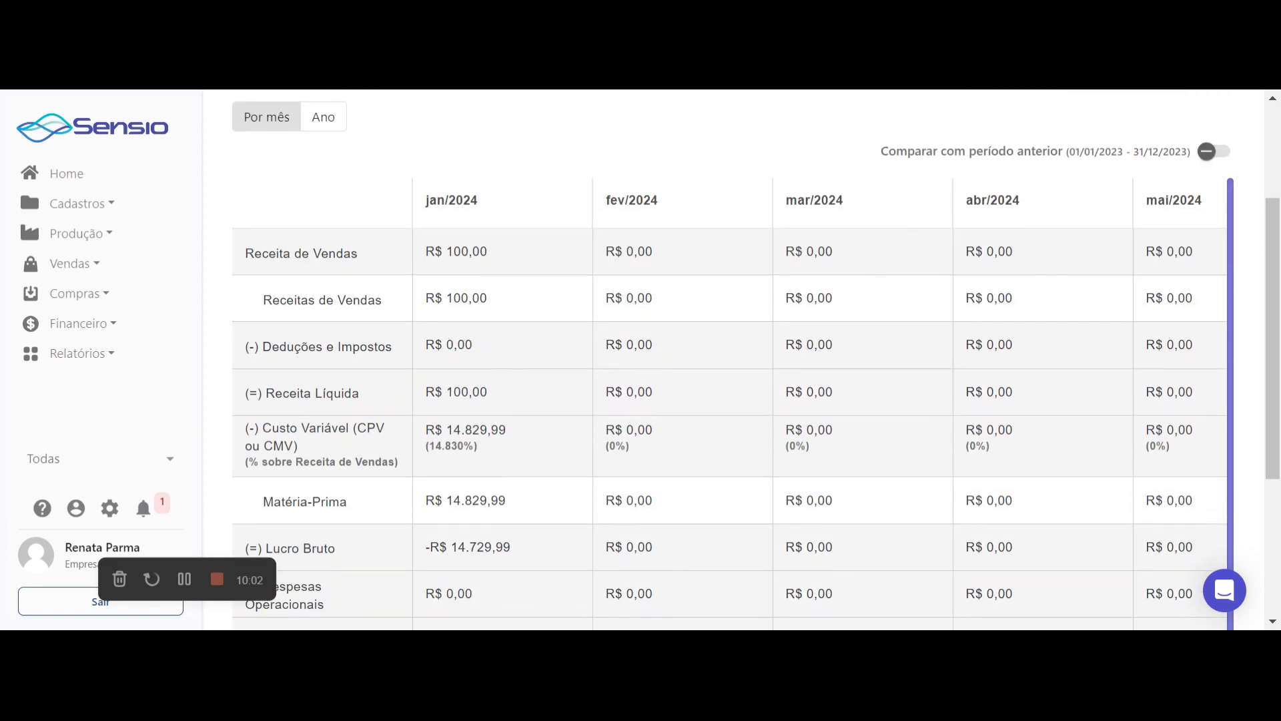
scroll(571, 544, down, 3)
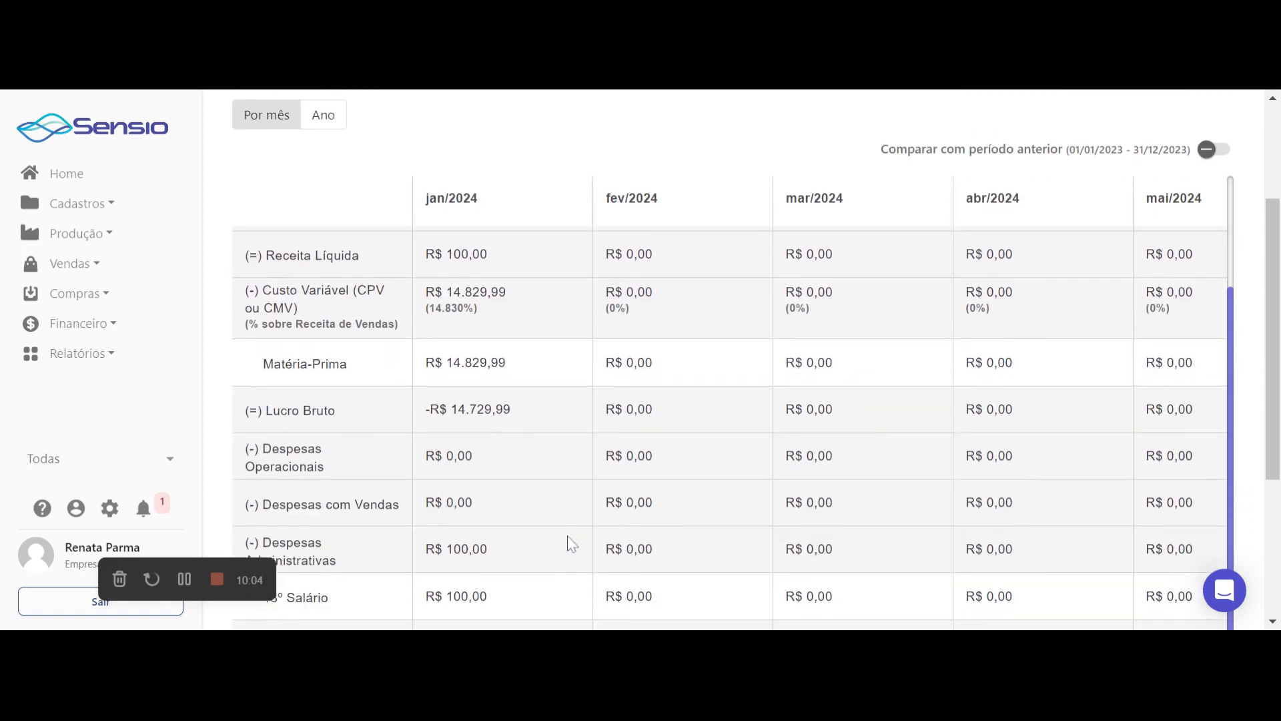
Step: Open the Pedidos report and look through its filters, segmentation and display options
click(100, 364)
scroll(102, 371, down, 3)
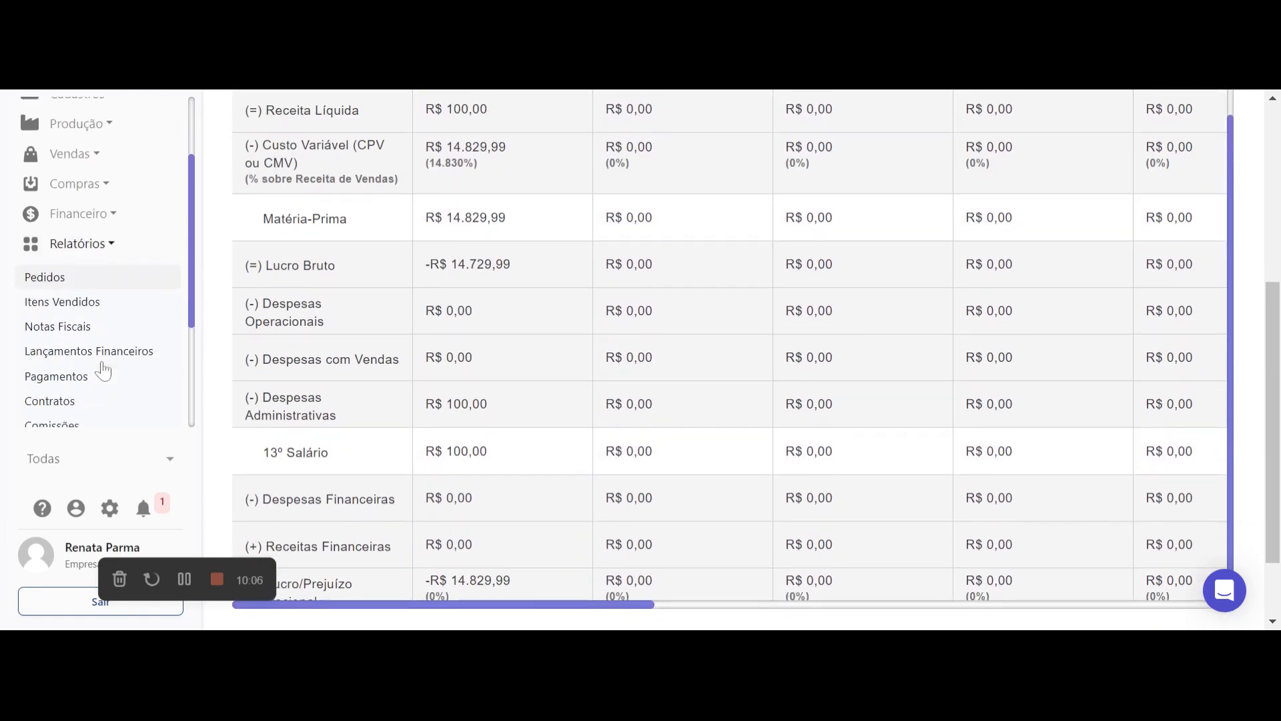
click(96, 174)
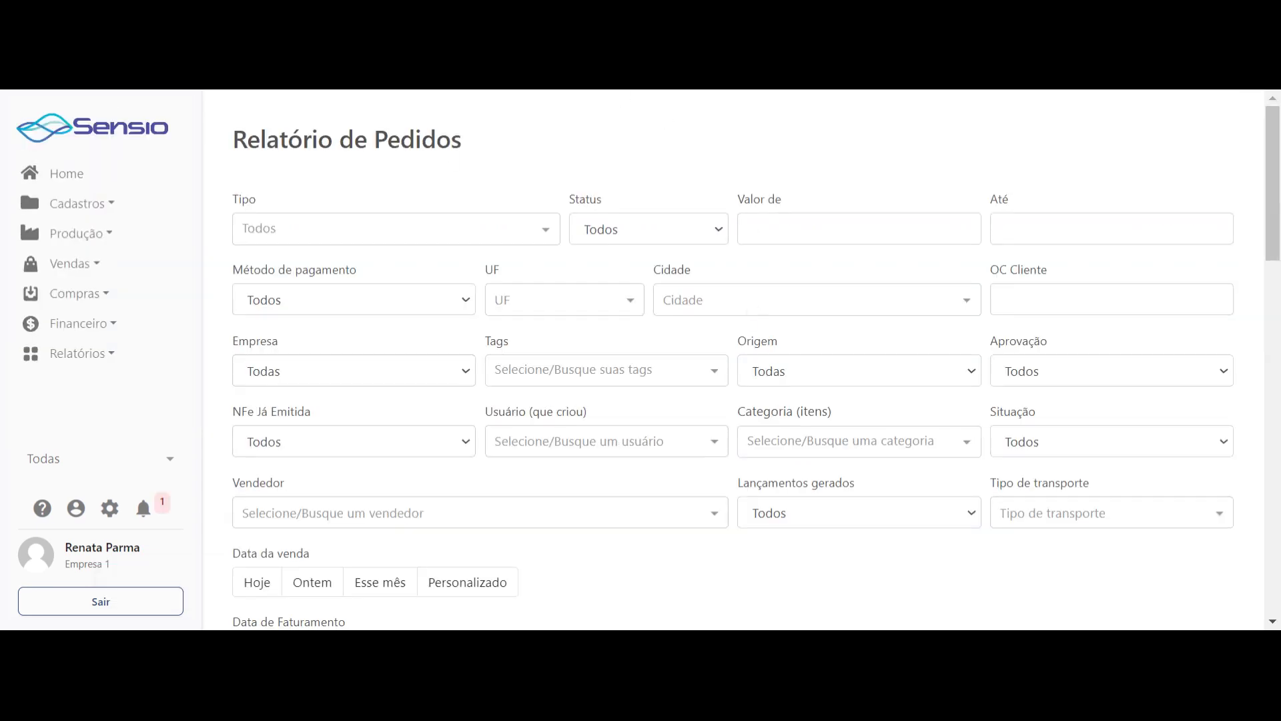
scroll(760, 401, down, 10)
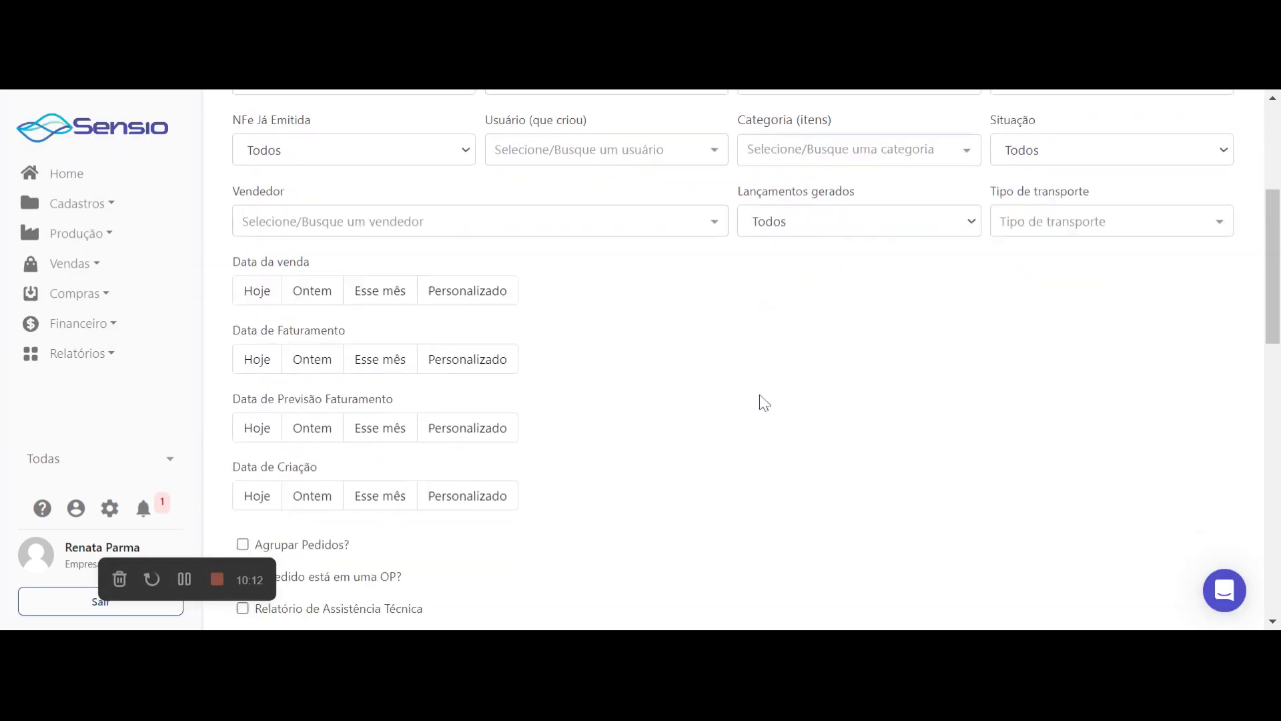
scroll(761, 400, down, 8)
scroll(646, 287, up, 14)
scroll(646, 287, up, 2)
Step: Filter the Pedidos report by sale date Esse mês and generate it
click(395, 385)
scroll(774, 360, down, 9)
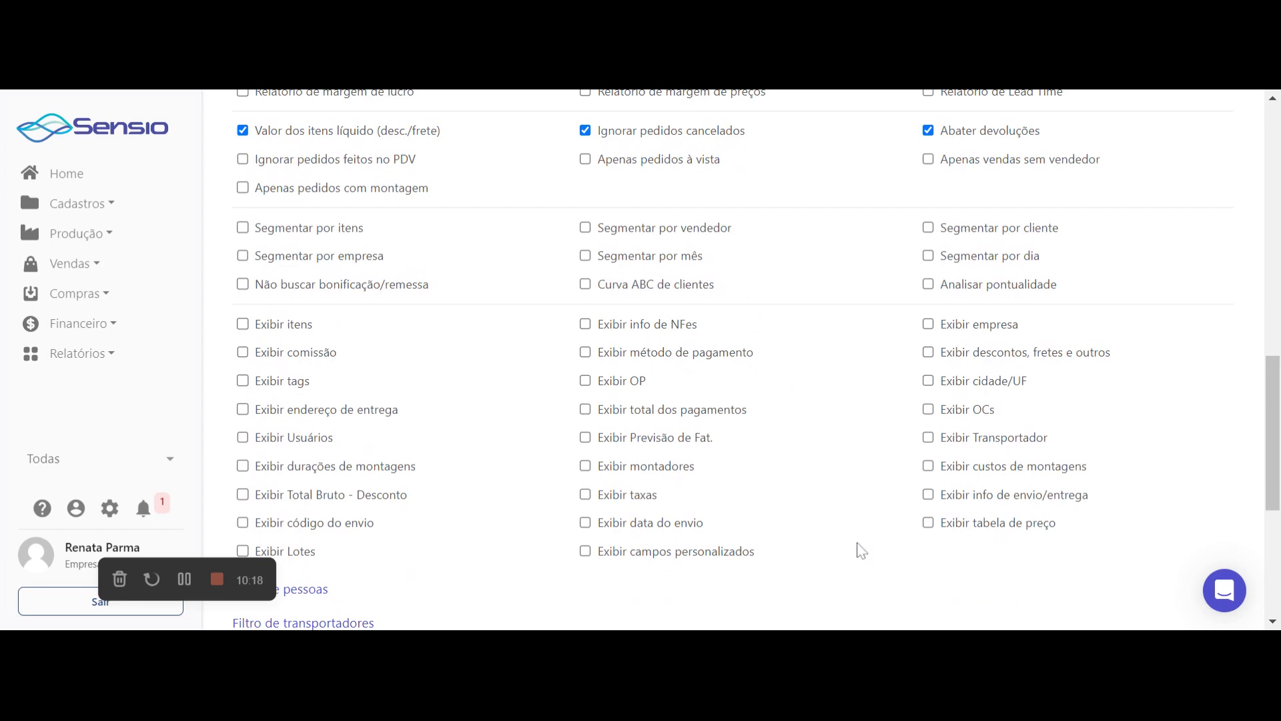
scroll(862, 550, down, 5)
click(1193, 501)
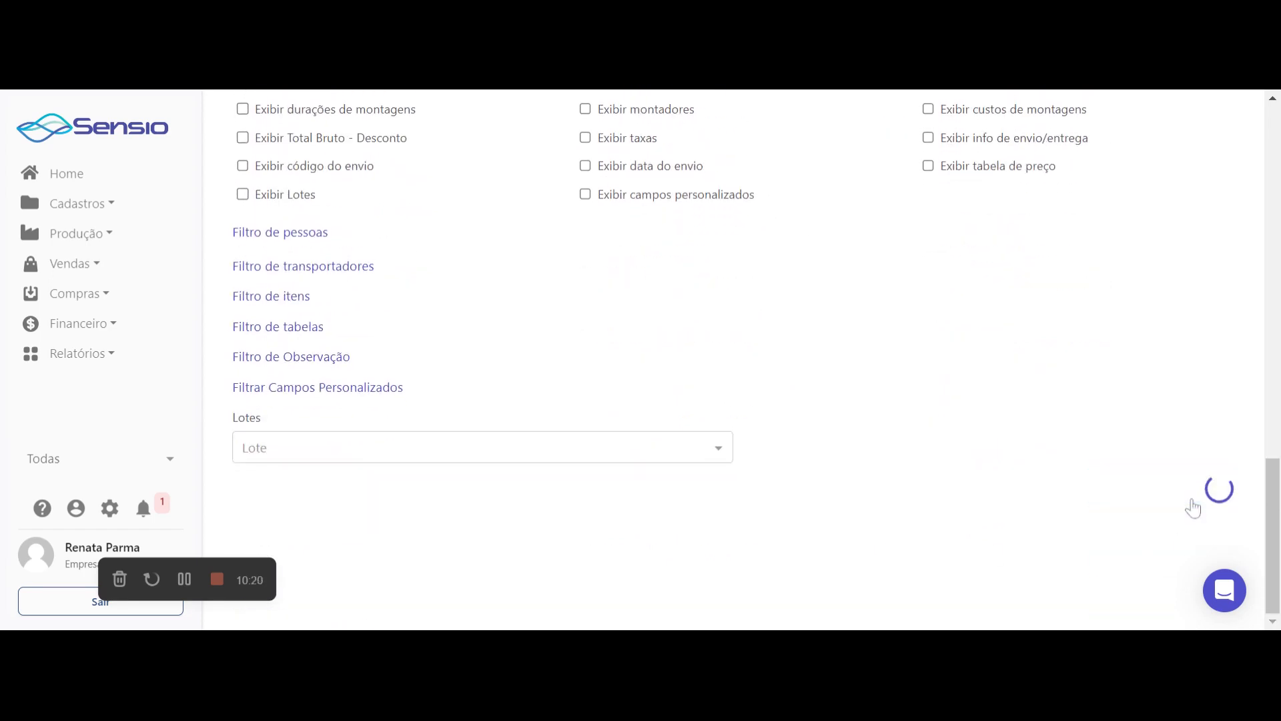
Step: Review the generated order report's summary figures and export options, and show its daily chart as Barras
scroll(910, 466, down, 2)
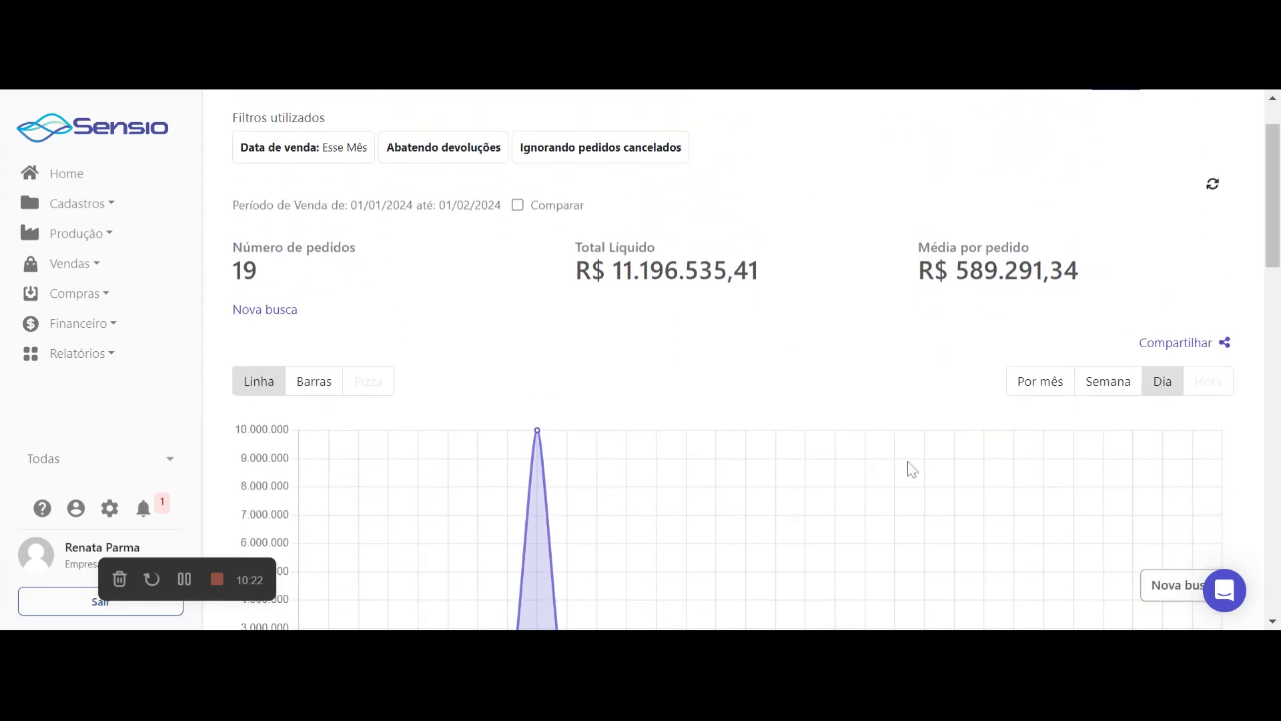
scroll(912, 470, up, 1)
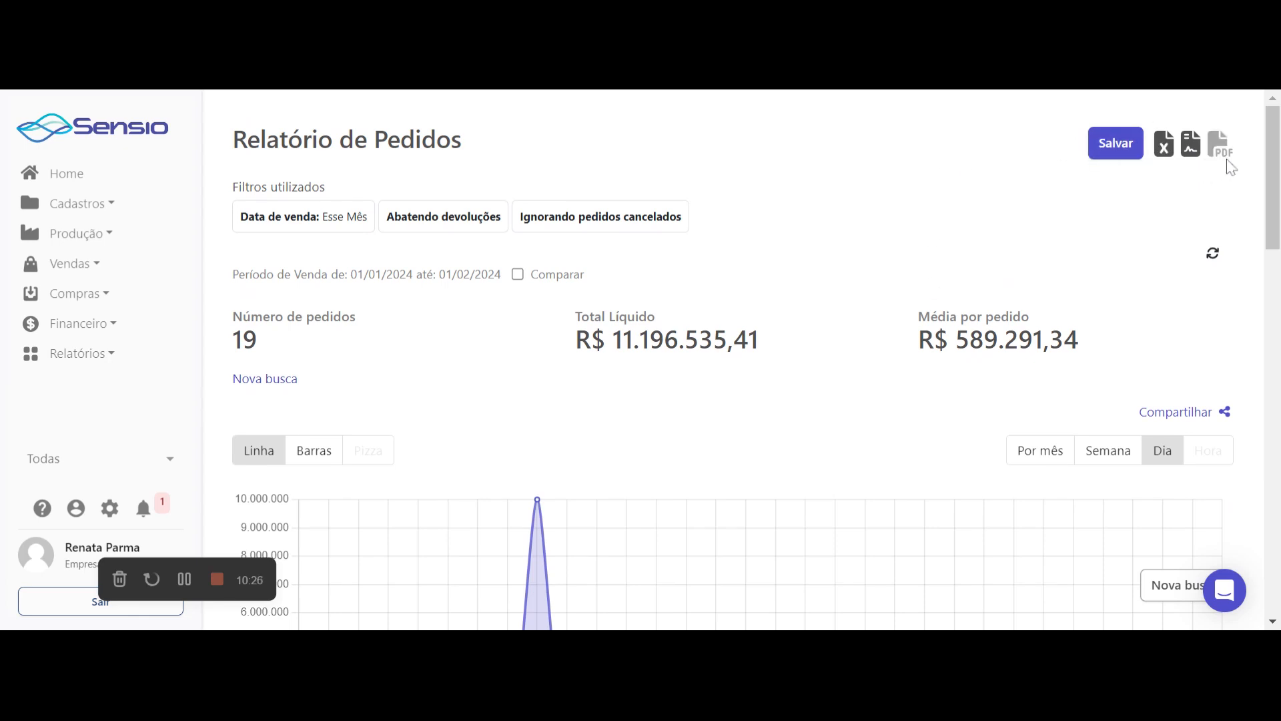
scroll(695, 354, down, 2)
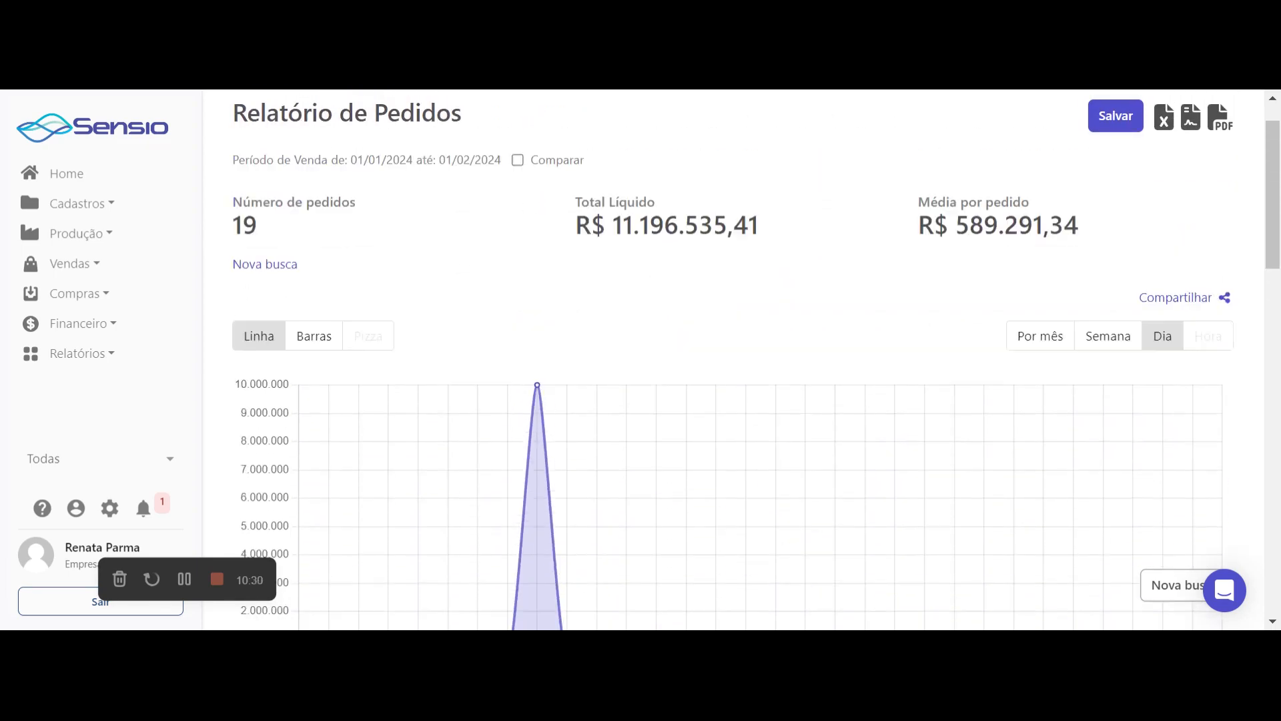
click(311, 463)
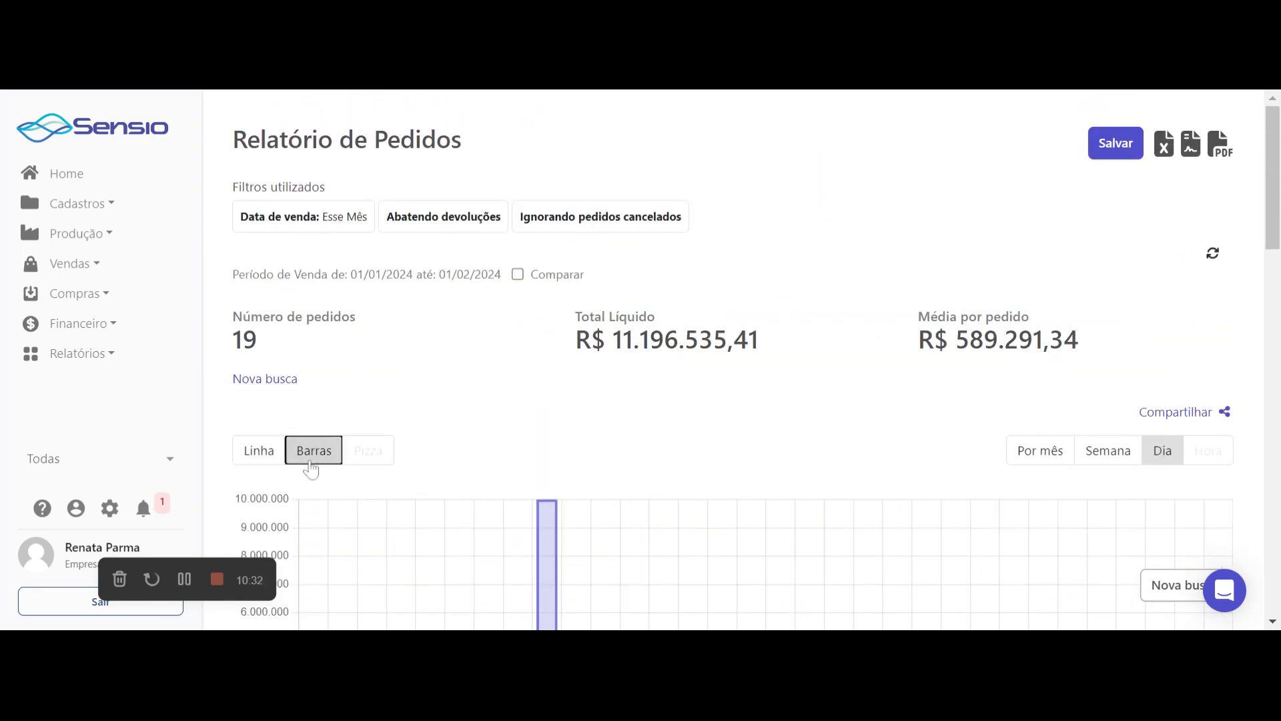
Step: Open the Conta page and look through the company's registered users, their profiles and permission options
click(81, 512)
scroll(592, 435, down, 3)
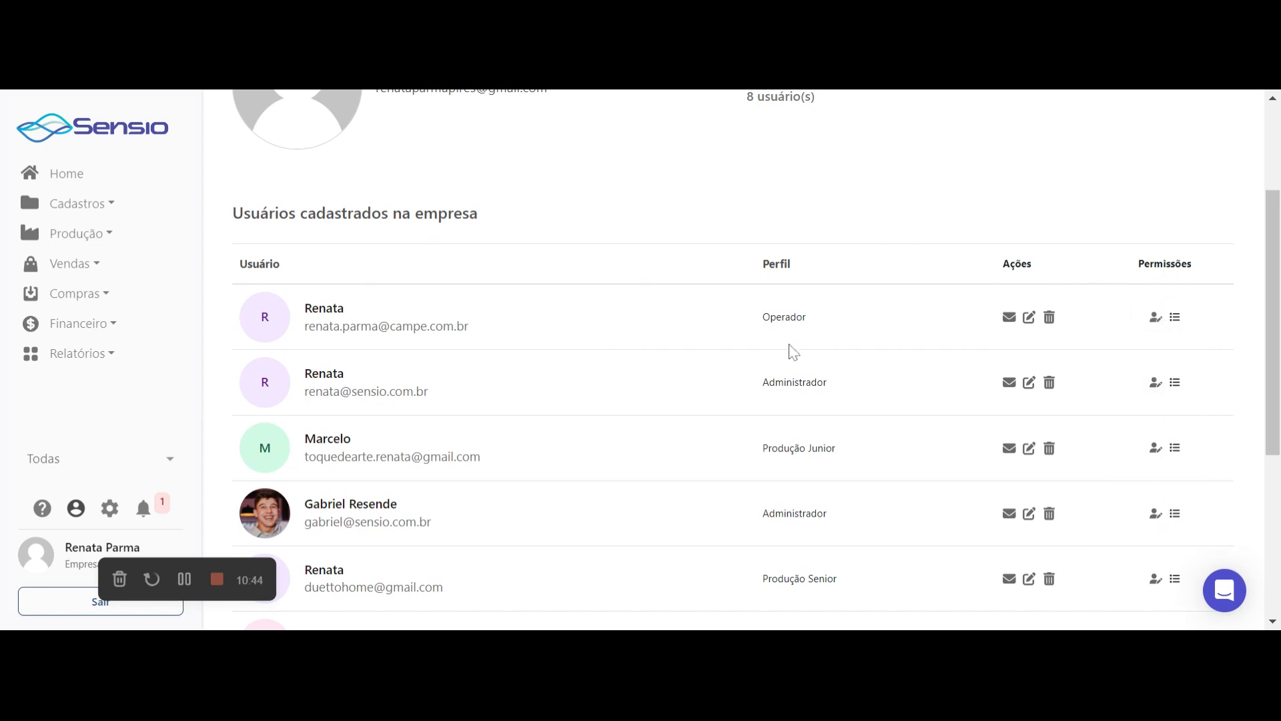
scroll(490, 230, up, 3)
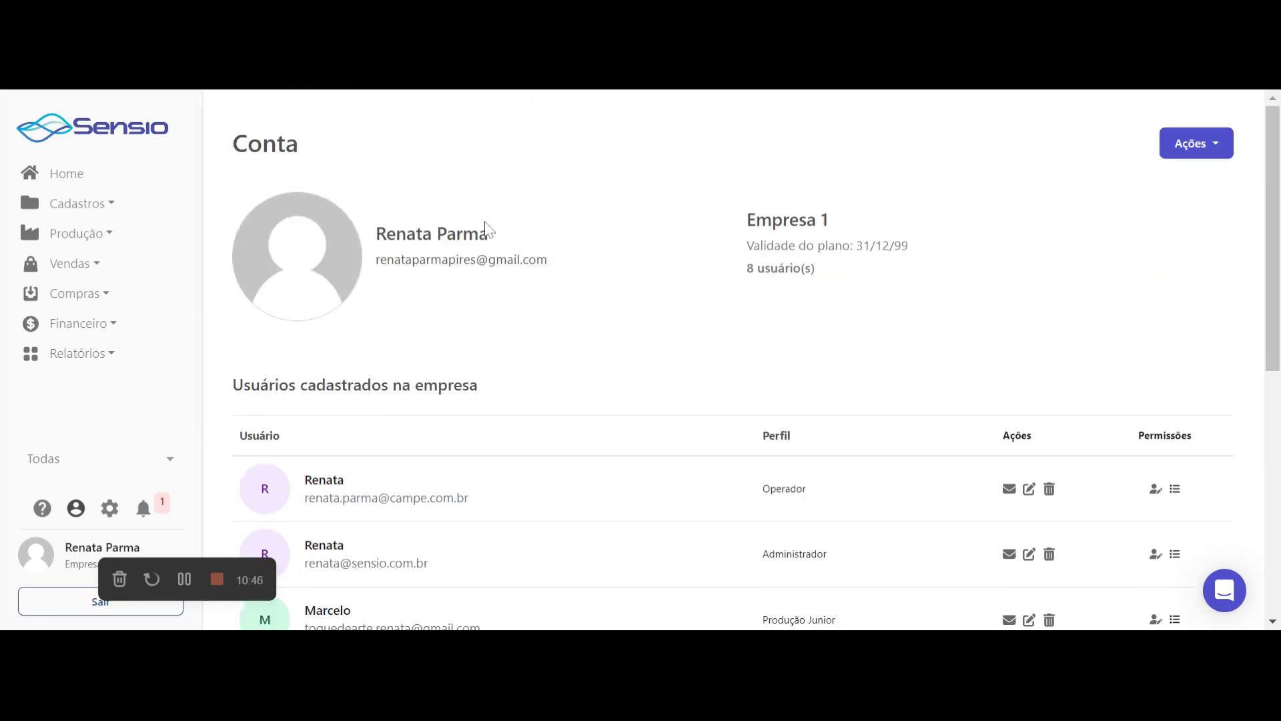